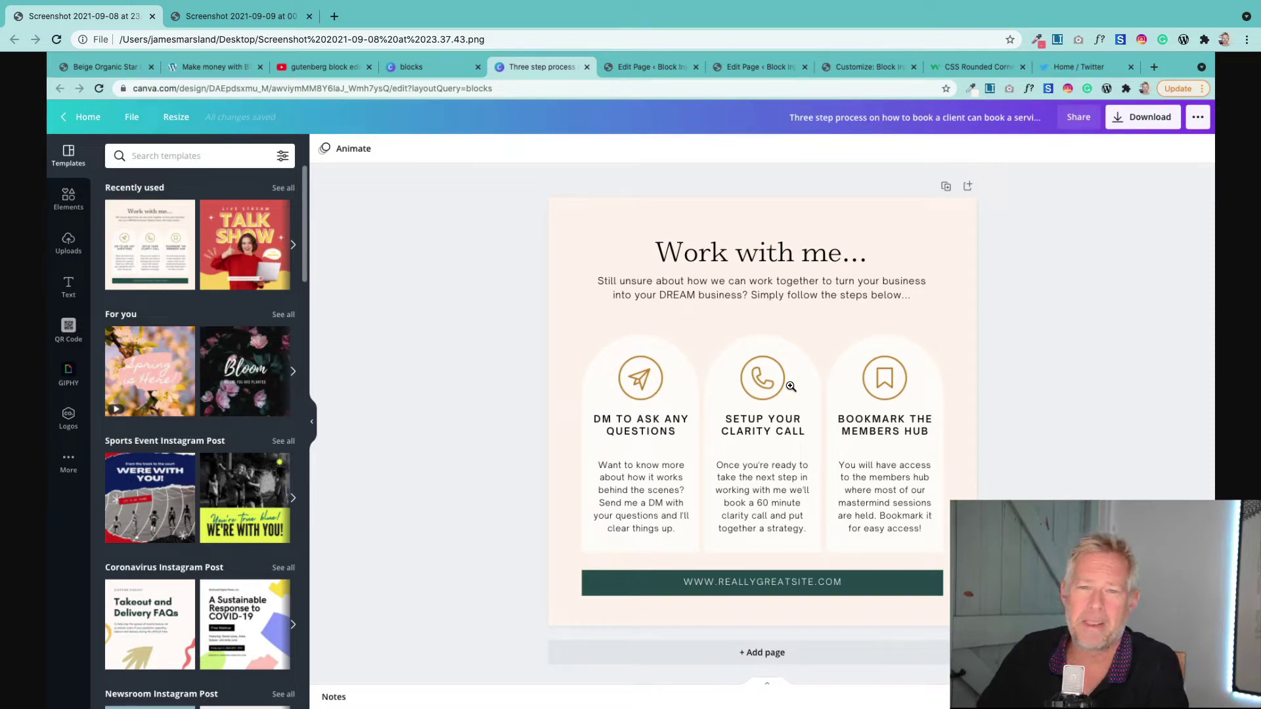
Step: Switch to the tab showing the 'Keep in touch with me…' Canva reference screenshot
{"action": "left_click", "coordinate": [260, 19]}
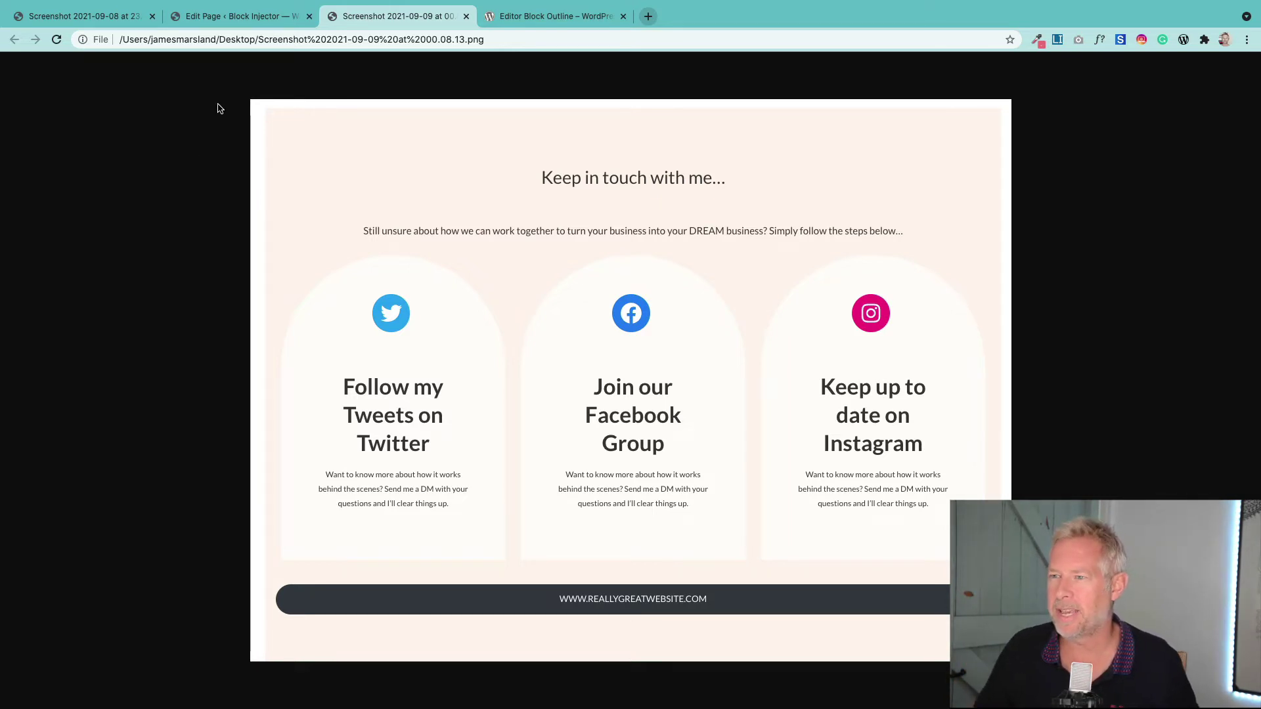
Step: Read the Editor Block Outline plugin page, then go back to the page in the editor
{"action": "left_click", "coordinate": [515, 20]}
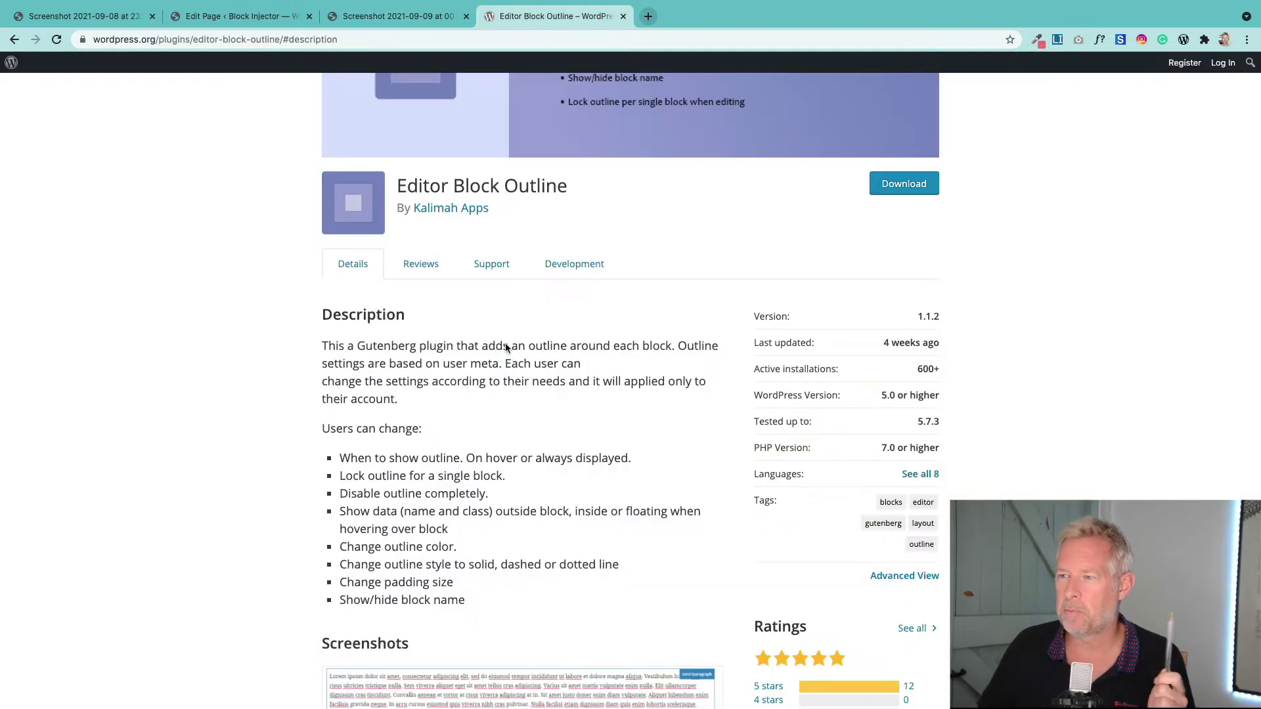
{"action": "scroll", "coordinate": [505, 344], "scroll_direction": "up", "scroll_amount": 1}
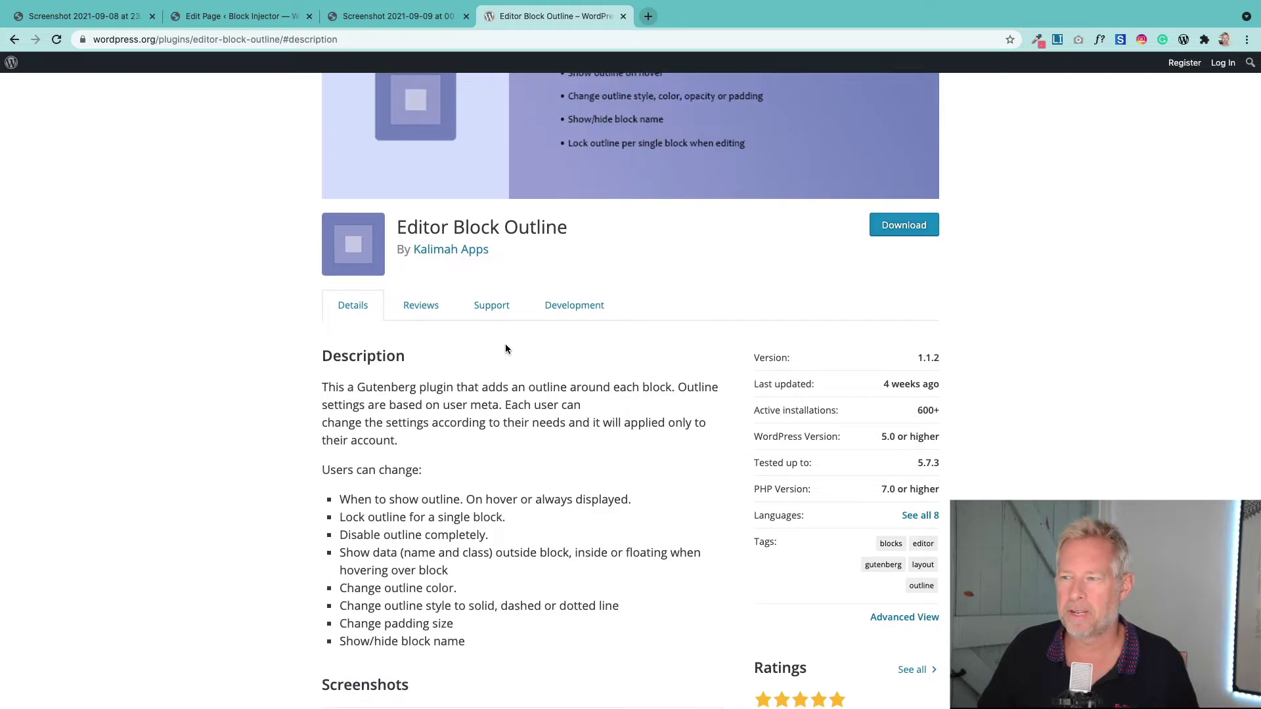
{"action": "left_click", "coordinate": [238, 19]}
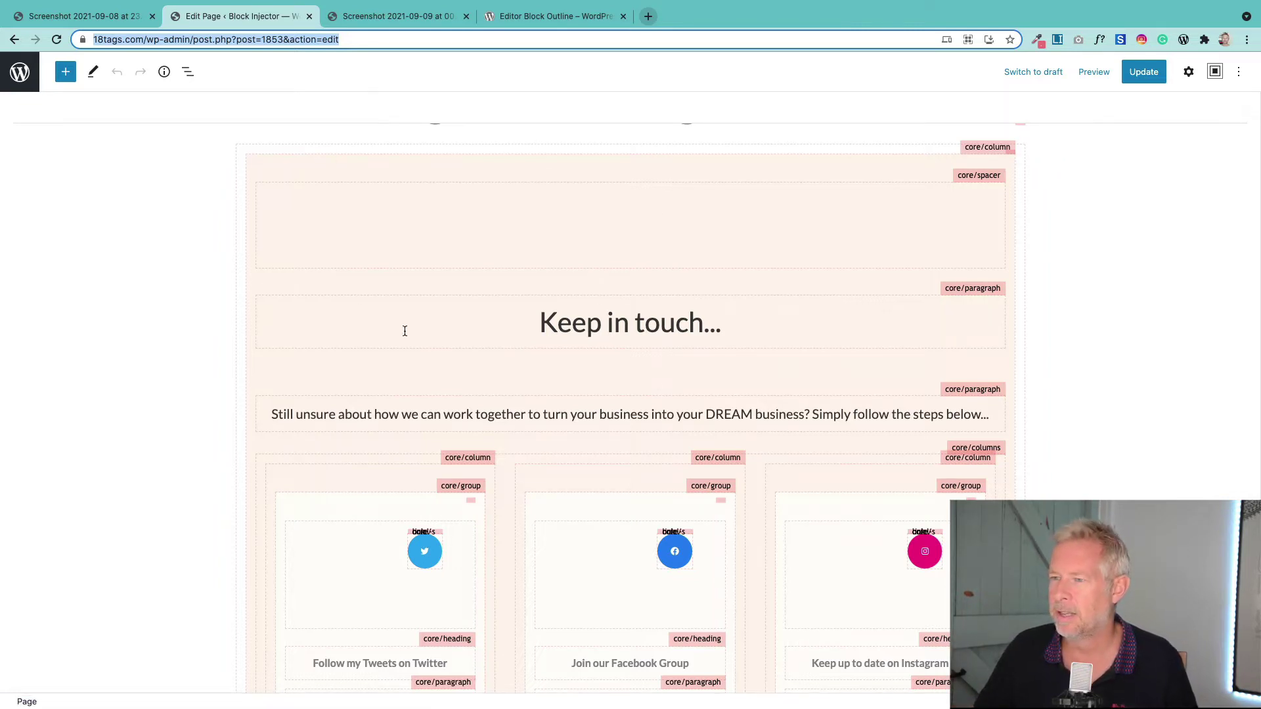
Step: In the Editor block outline settings, switch outlines from Hover to Always
{"action": "left_click", "coordinate": [1212, 75]}
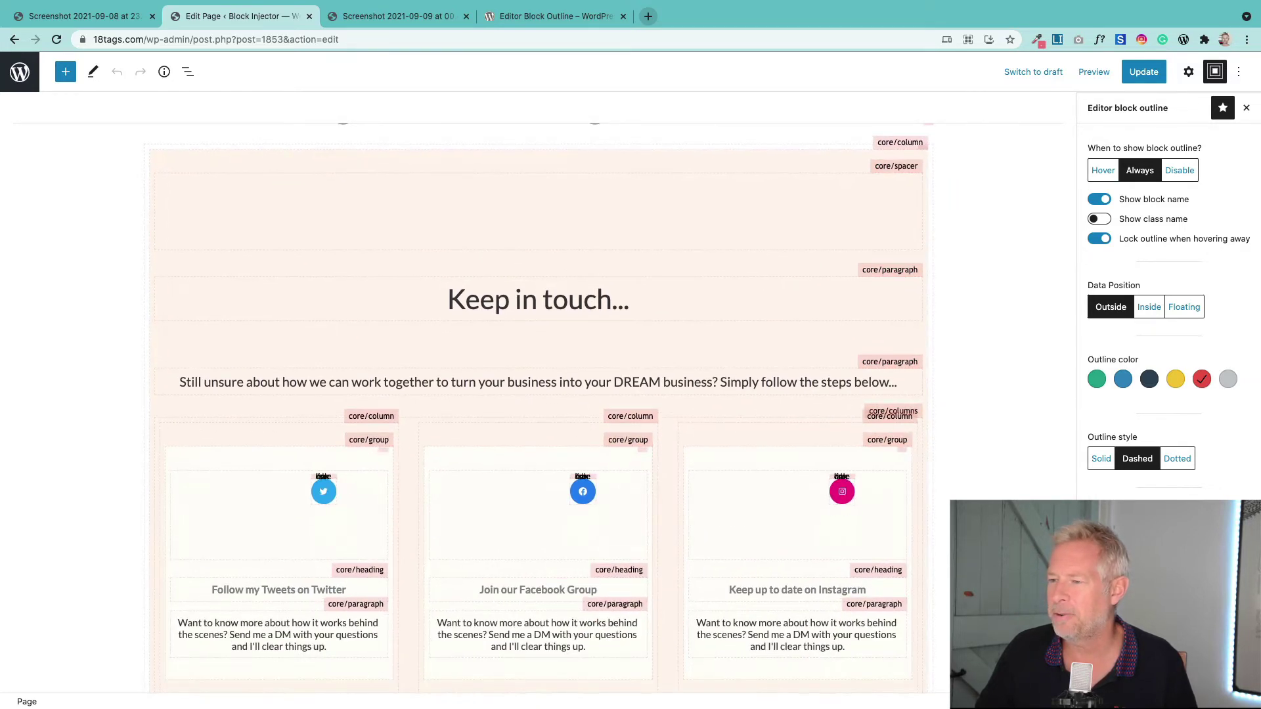
{"action": "left_click", "coordinate": [1103, 172]}
{"action": "left_click", "coordinate": [1140, 172]}
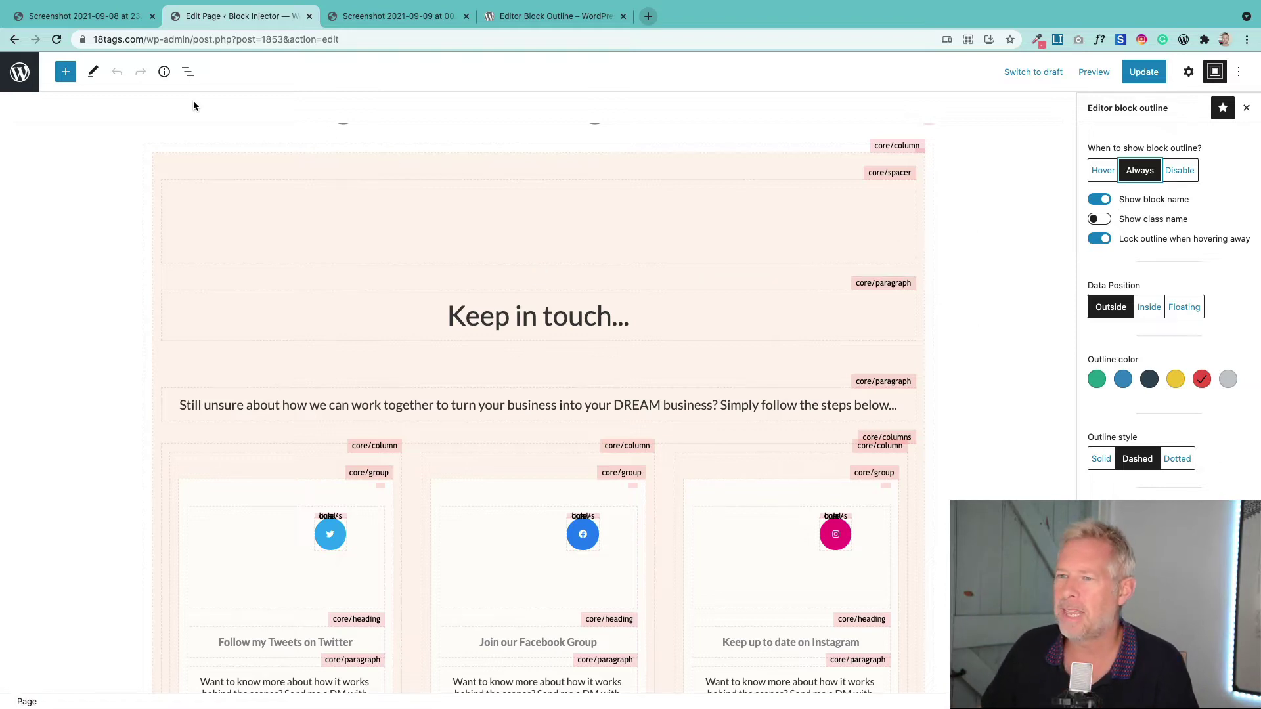
Step: Show the List view block tree and close the block outline settings
{"action": "left_click", "coordinate": [187, 73]}
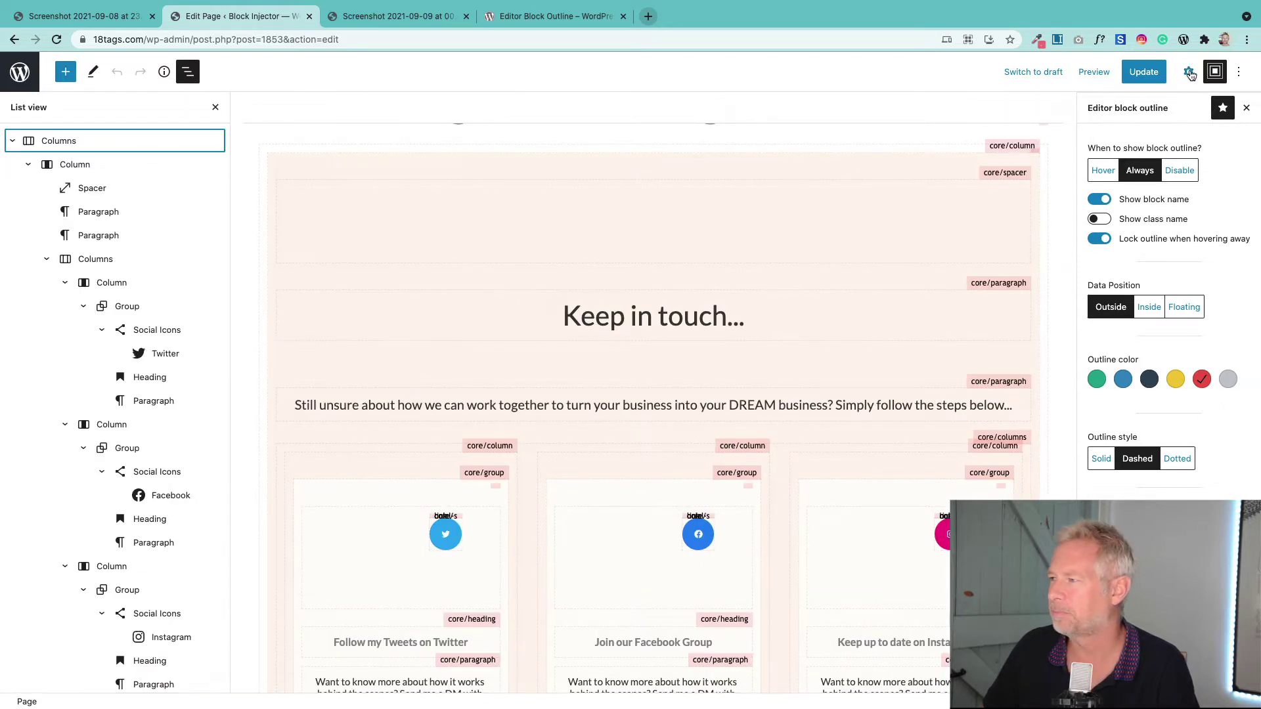
{"action": "left_click", "coordinate": [1215, 71]}
{"action": "scroll", "coordinate": [1024, 167], "scroll_direction": "up", "scroll_amount": 2}
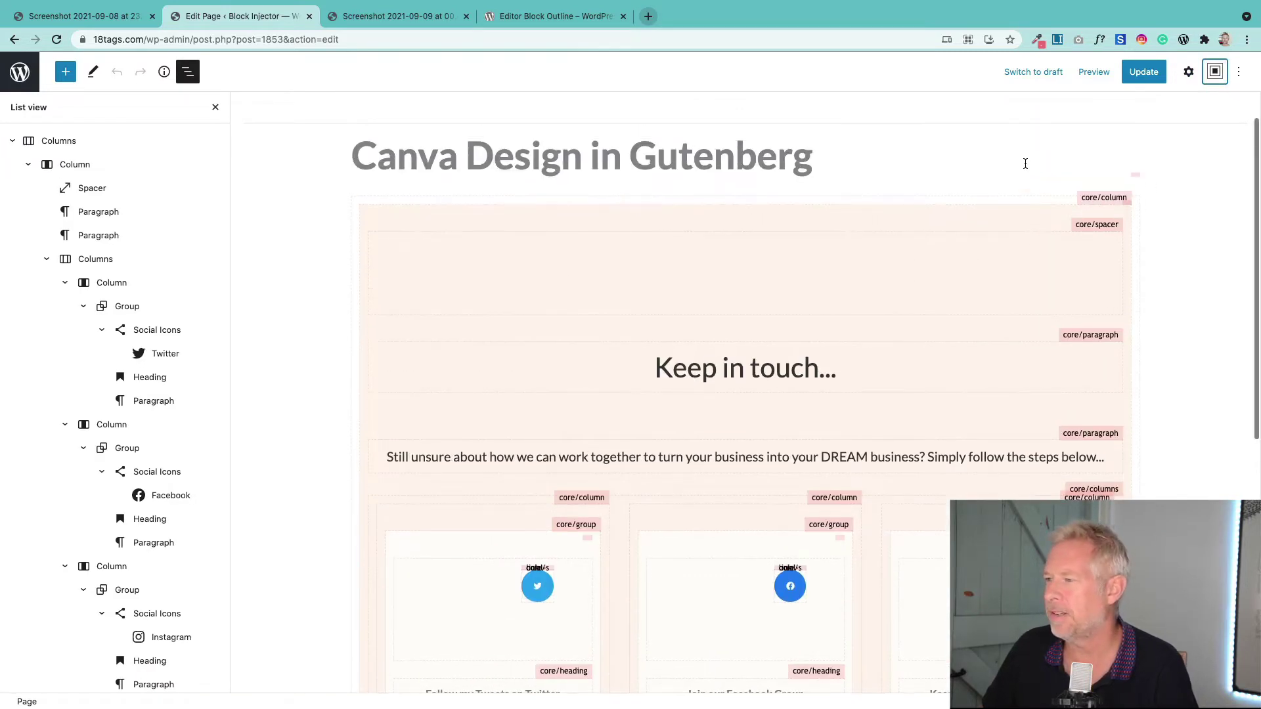
{"action": "scroll", "coordinate": [1025, 161], "scroll_direction": "down", "scroll_amount": 2}
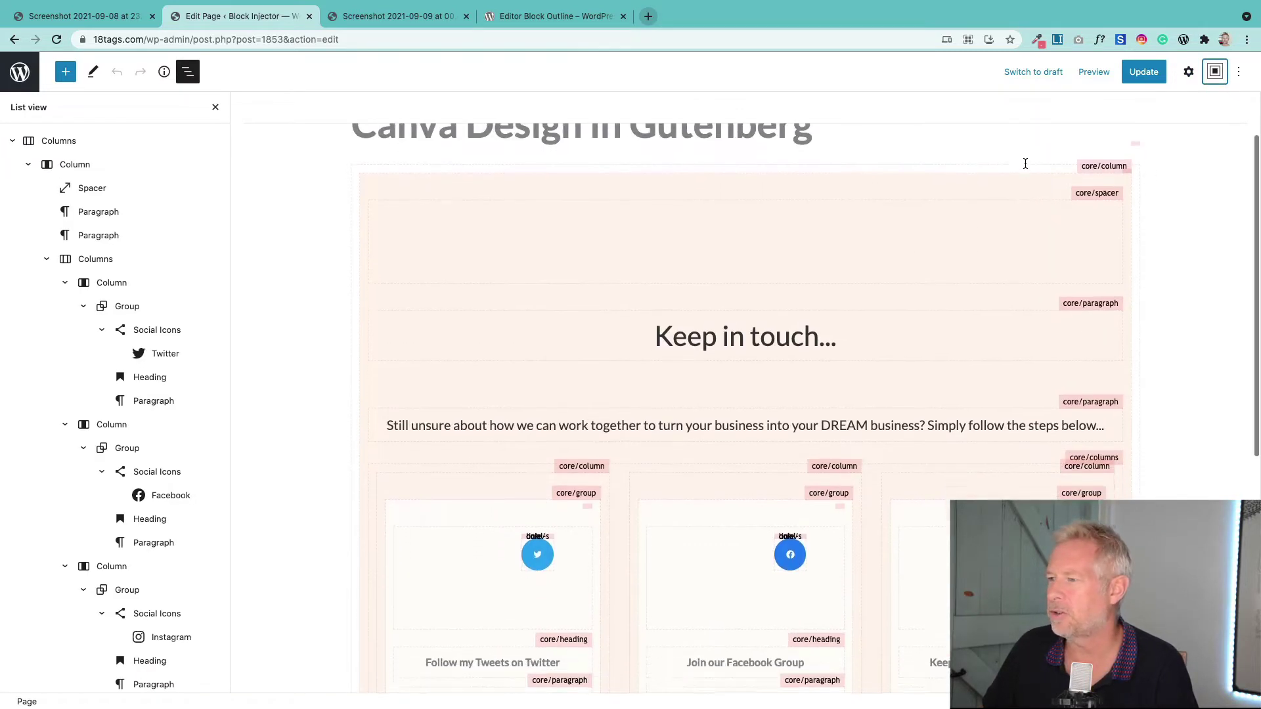
Step: Compare the page against the reference screenshot, then return to the editor
{"action": "left_click", "coordinate": [373, 18]}
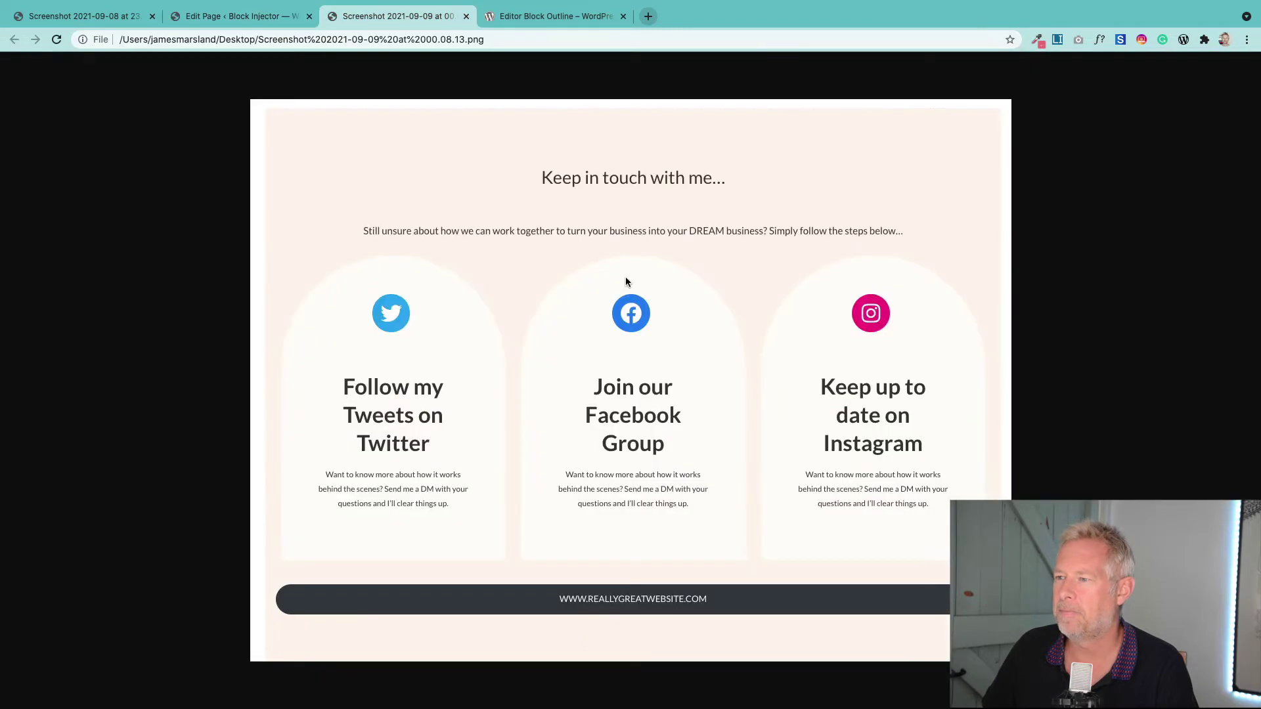
{"action": "left_click", "coordinate": [232, 18]}
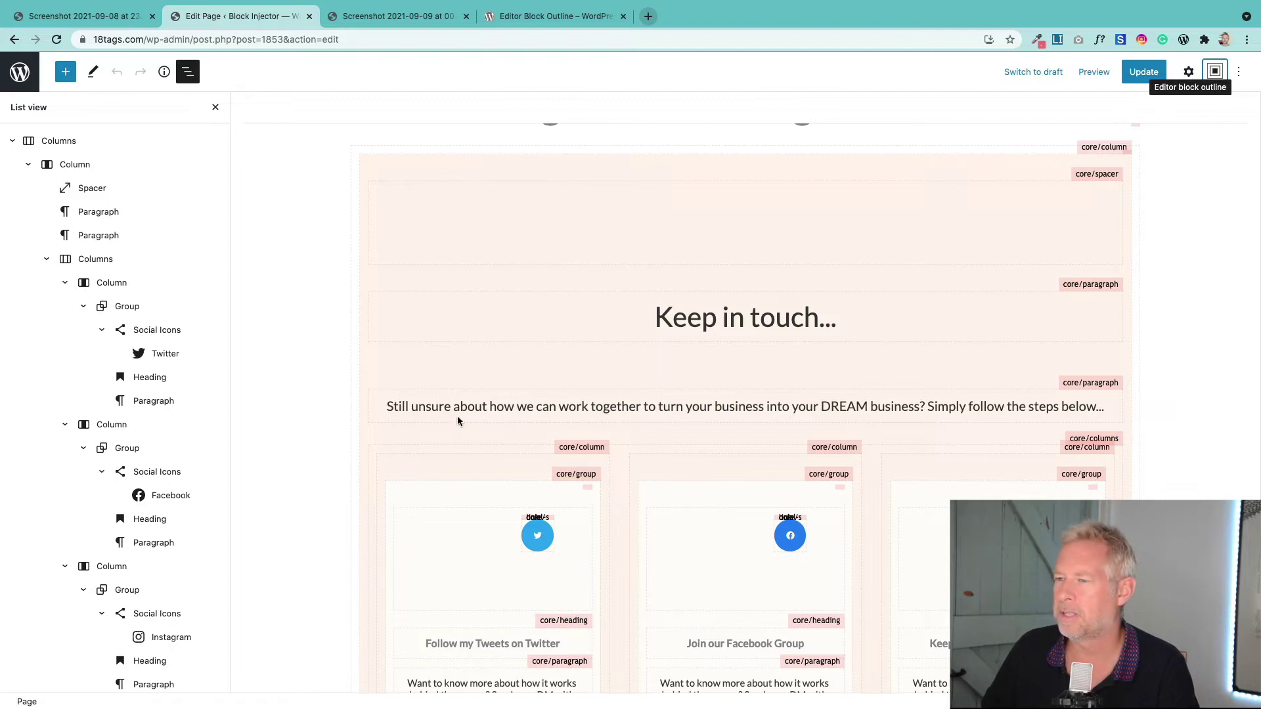
{"action": "mouse_move", "coordinate": [867, 434]}
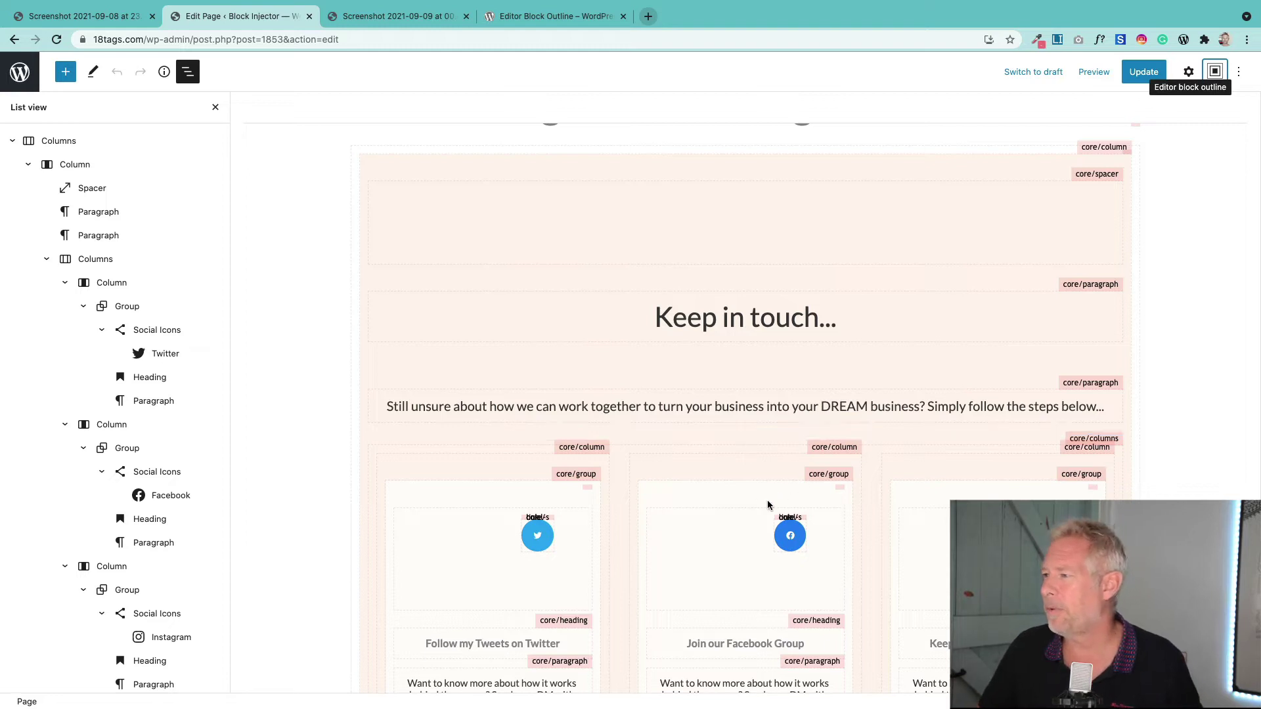
{"action": "left_click", "coordinate": [872, 216]}
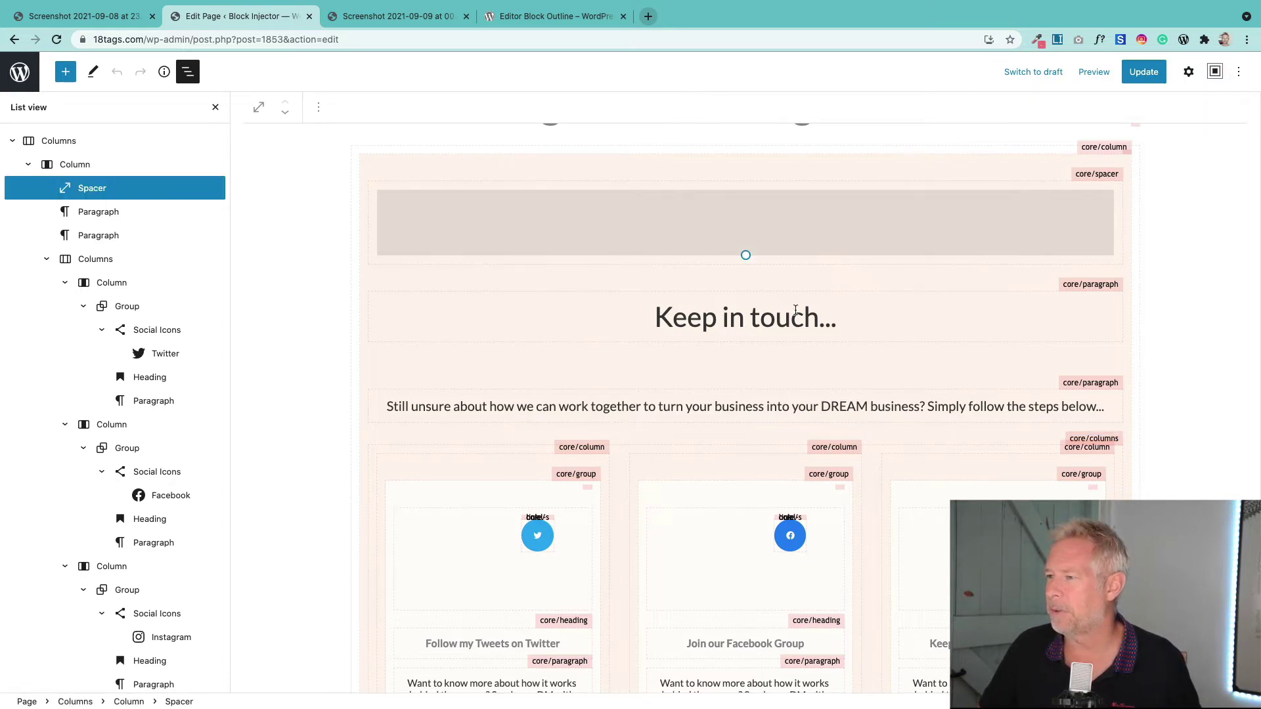
{"action": "left_click", "coordinate": [763, 318]}
{"action": "scroll", "coordinate": [722, 394], "scroll_direction": "down", "scroll_amount": 5}
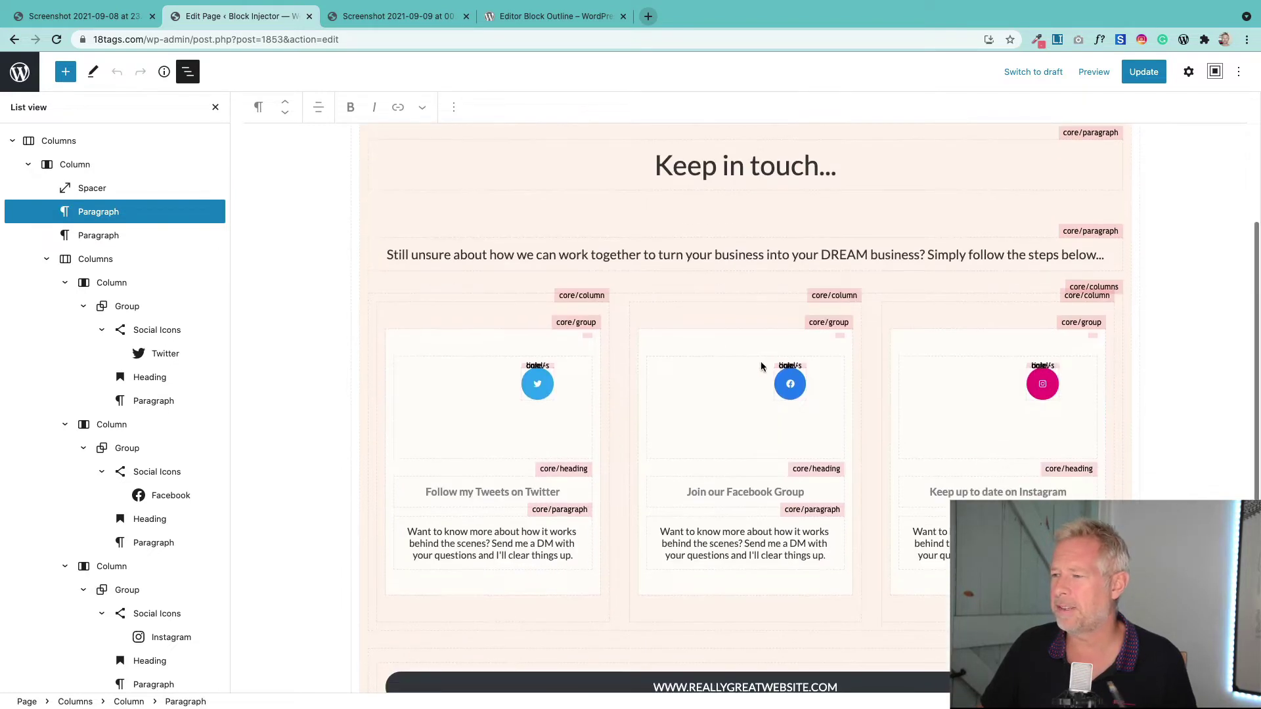
{"action": "left_click", "coordinate": [398, 17]}
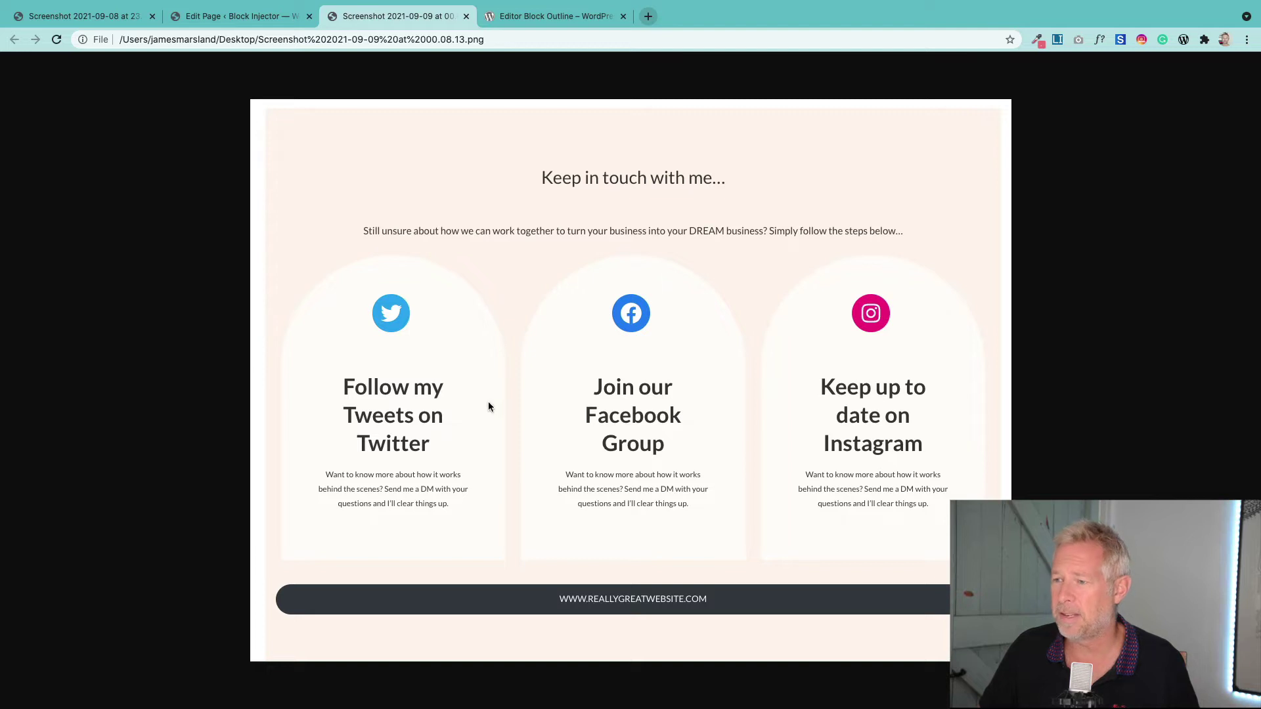
{"action": "left_click", "coordinate": [279, 21]}
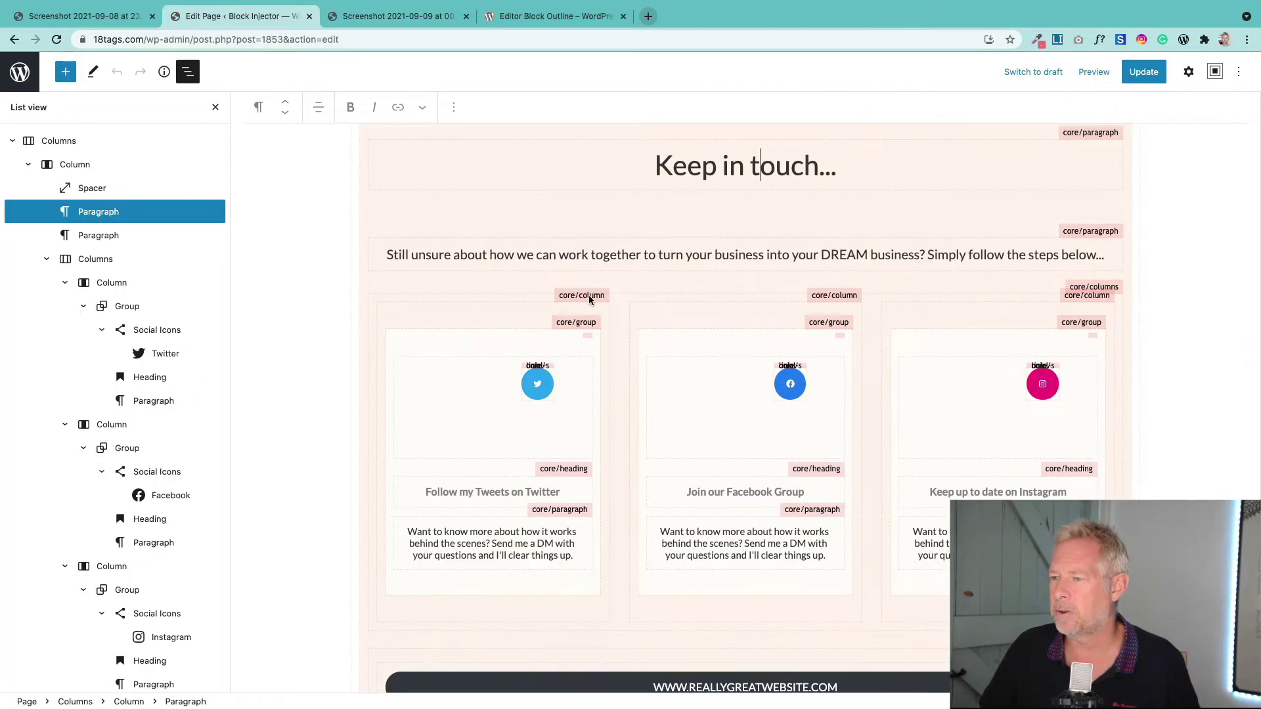
{"action": "left_click", "coordinate": [566, 324]}
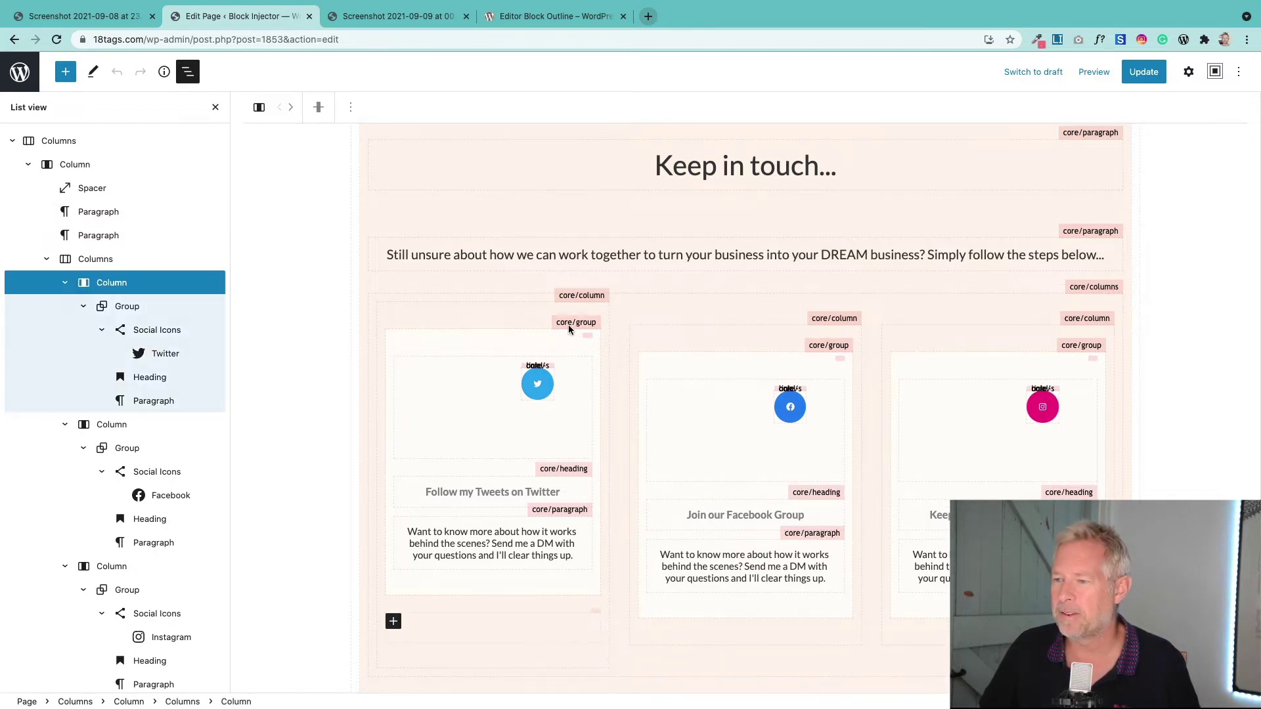
{"action": "left_click", "coordinate": [394, 17]}
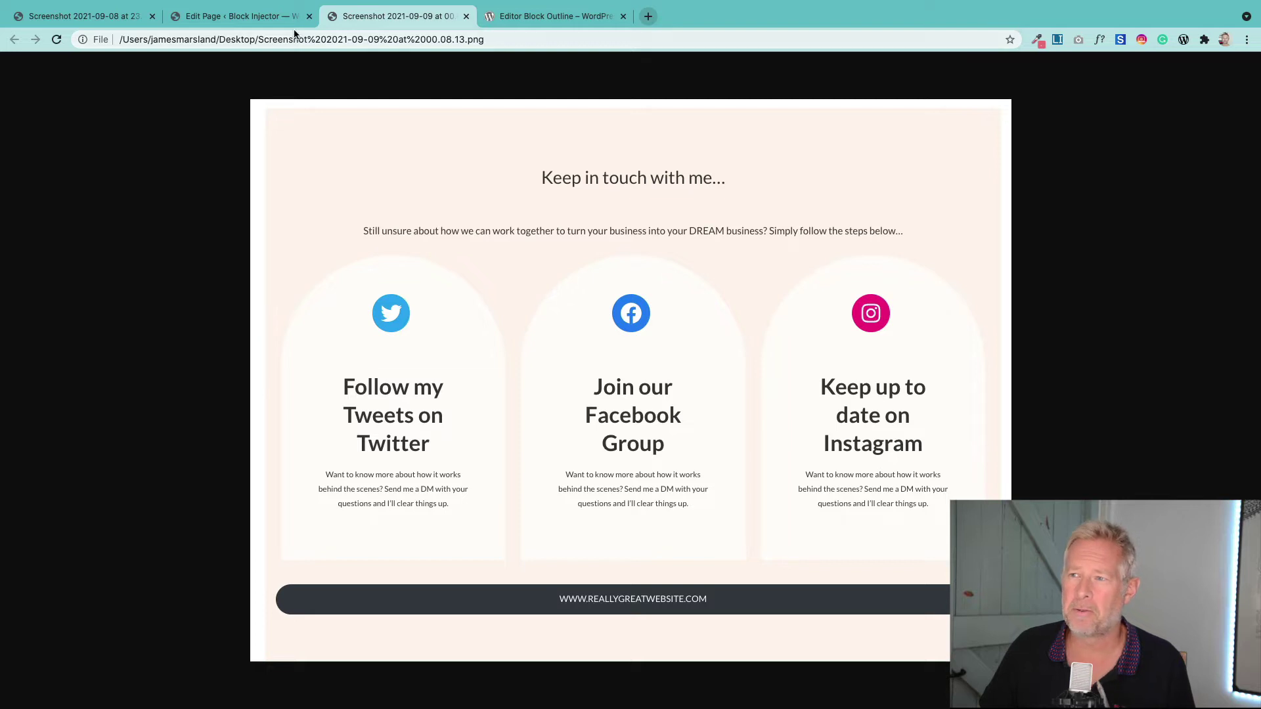
{"action": "left_click", "coordinate": [273, 17]}
{"action": "left_click", "coordinate": [394, 17]}
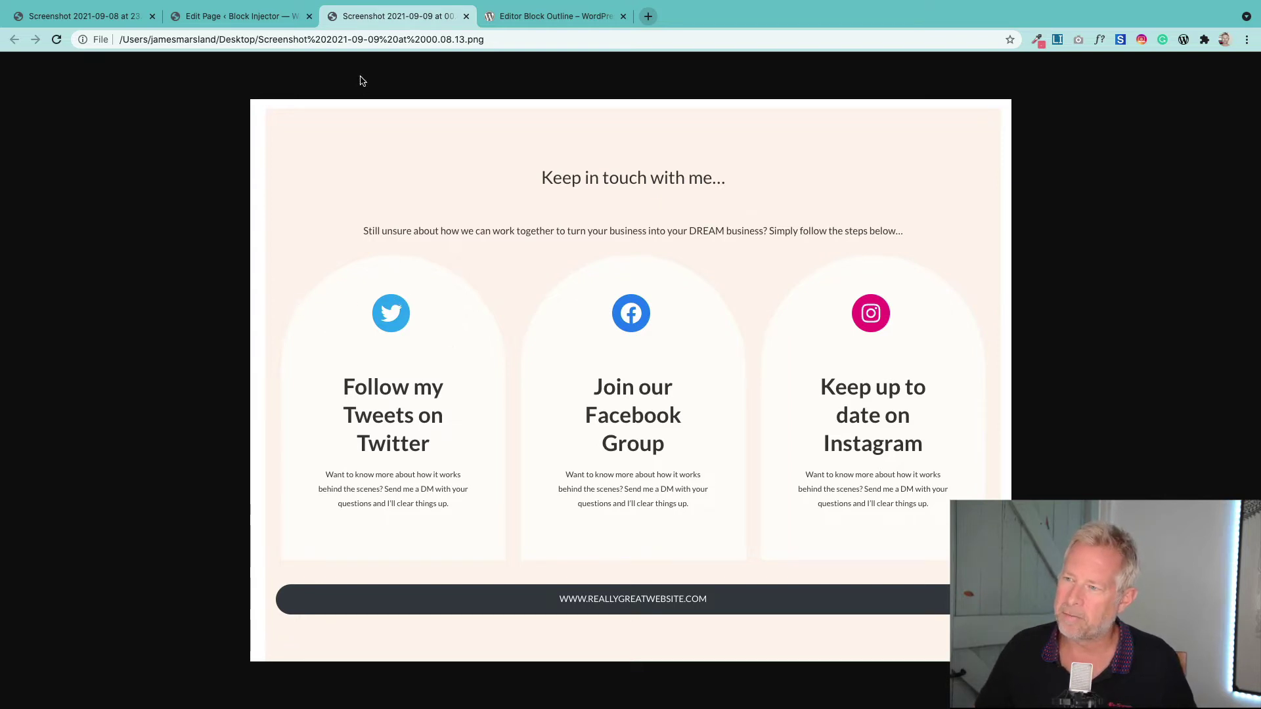
{"action": "left_click", "coordinate": [244, 20]}
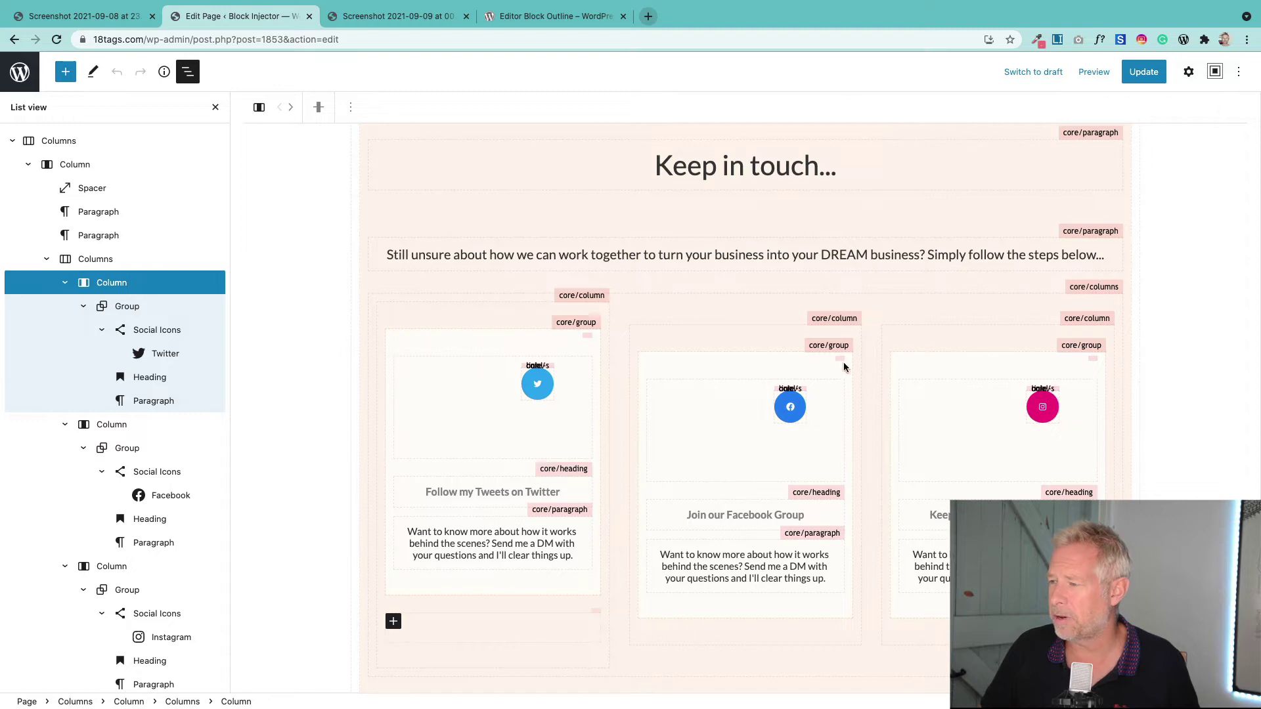
Step: Scroll through the Canva challenge page and look at the reference screenshot again
{"action": "scroll", "coordinate": [853, 496], "scroll_direction": "down", "scroll_amount": 3}
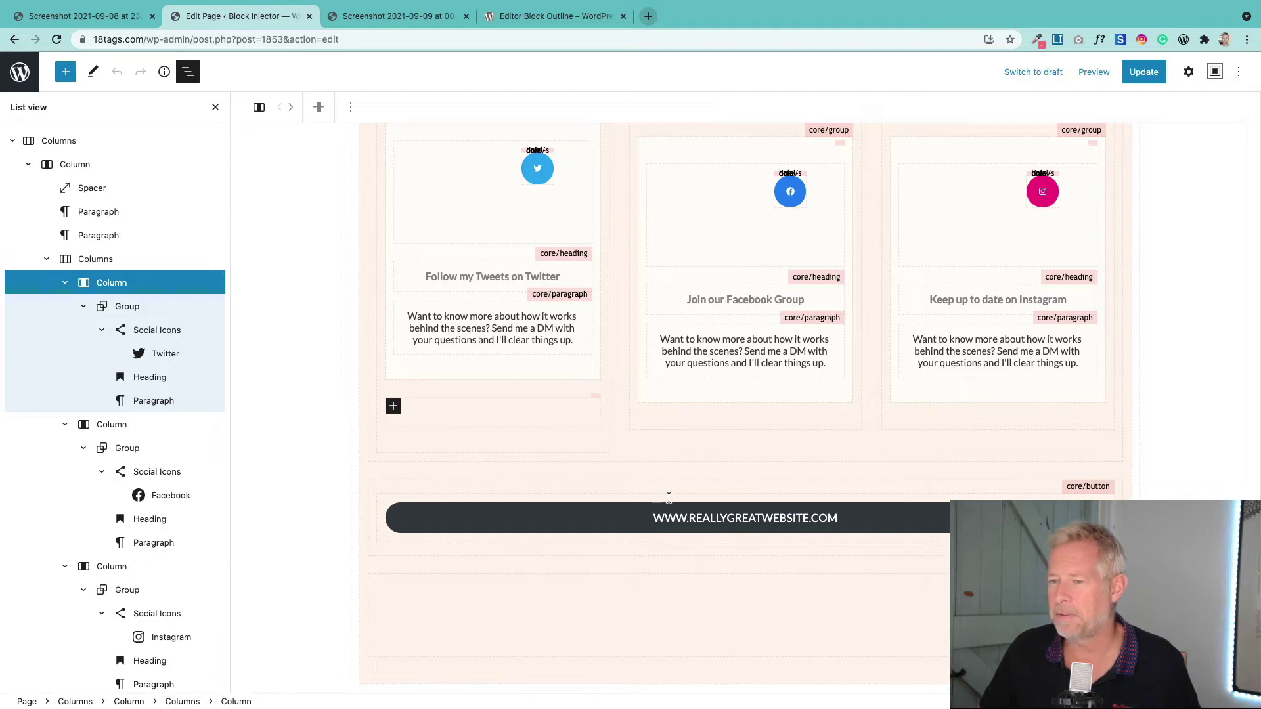
{"action": "scroll", "coordinate": [669, 502], "scroll_direction": "up", "scroll_amount": 5}
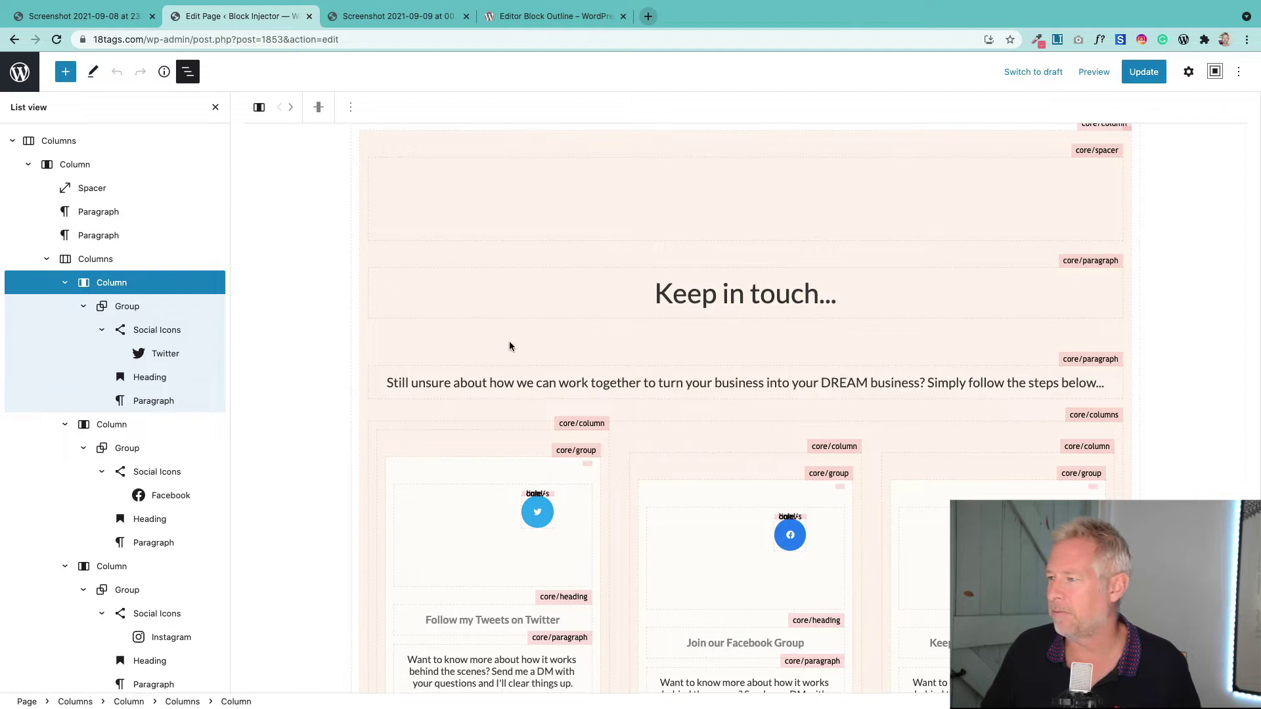
{"action": "scroll", "coordinate": [510, 342], "scroll_direction": "down", "scroll_amount": 1}
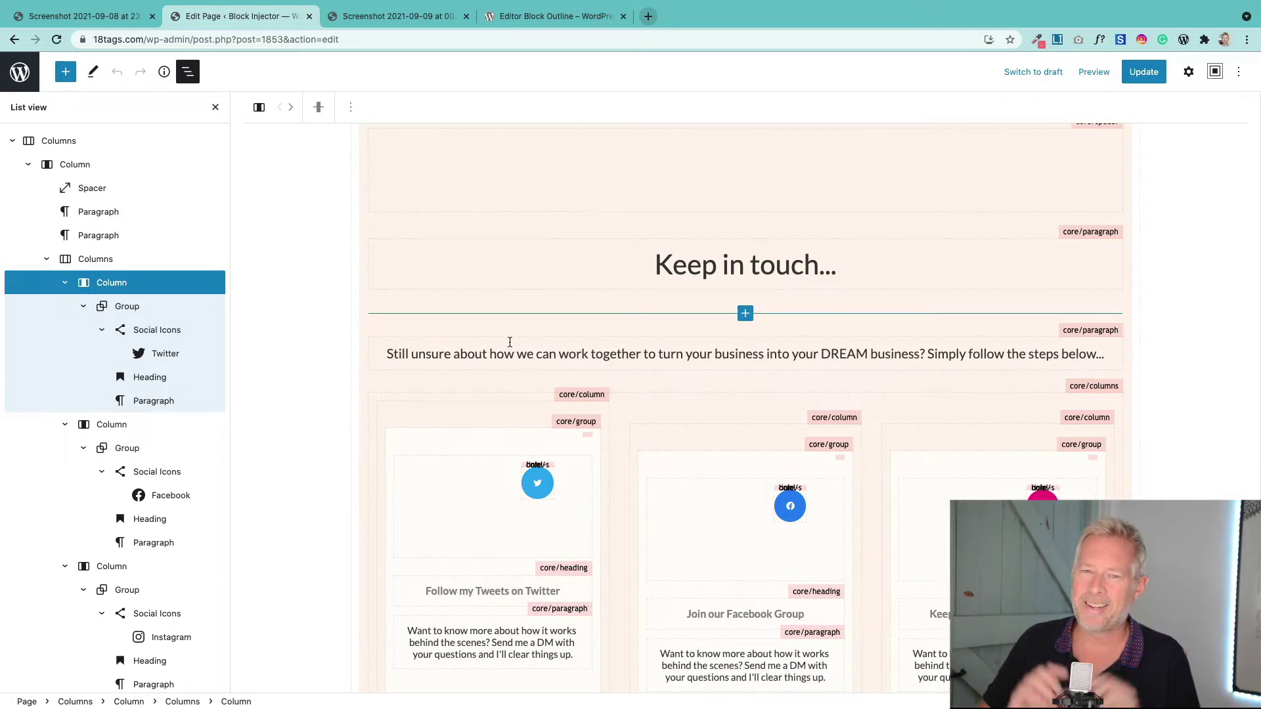
{"action": "left_click", "coordinate": [437, 16]}
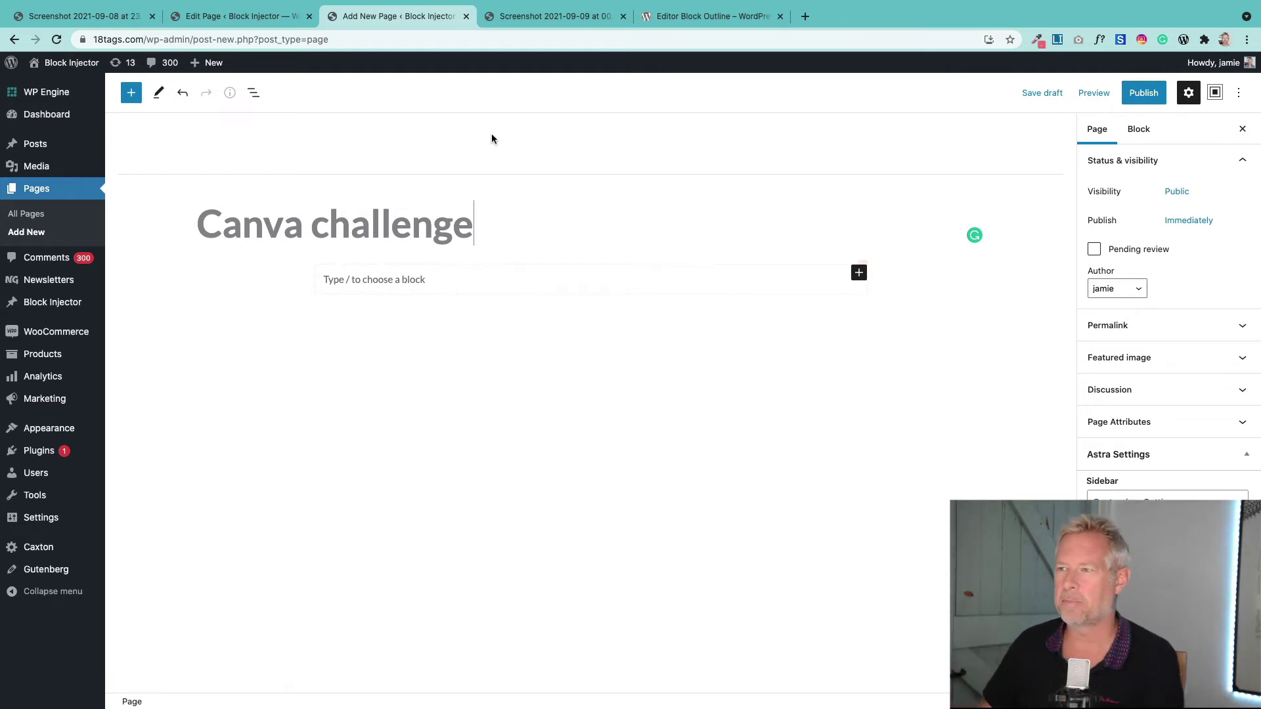
Step: Search /columns in the empty first block and insert a Columns block below the title
{"action": "left_click", "coordinate": [542, 16]}
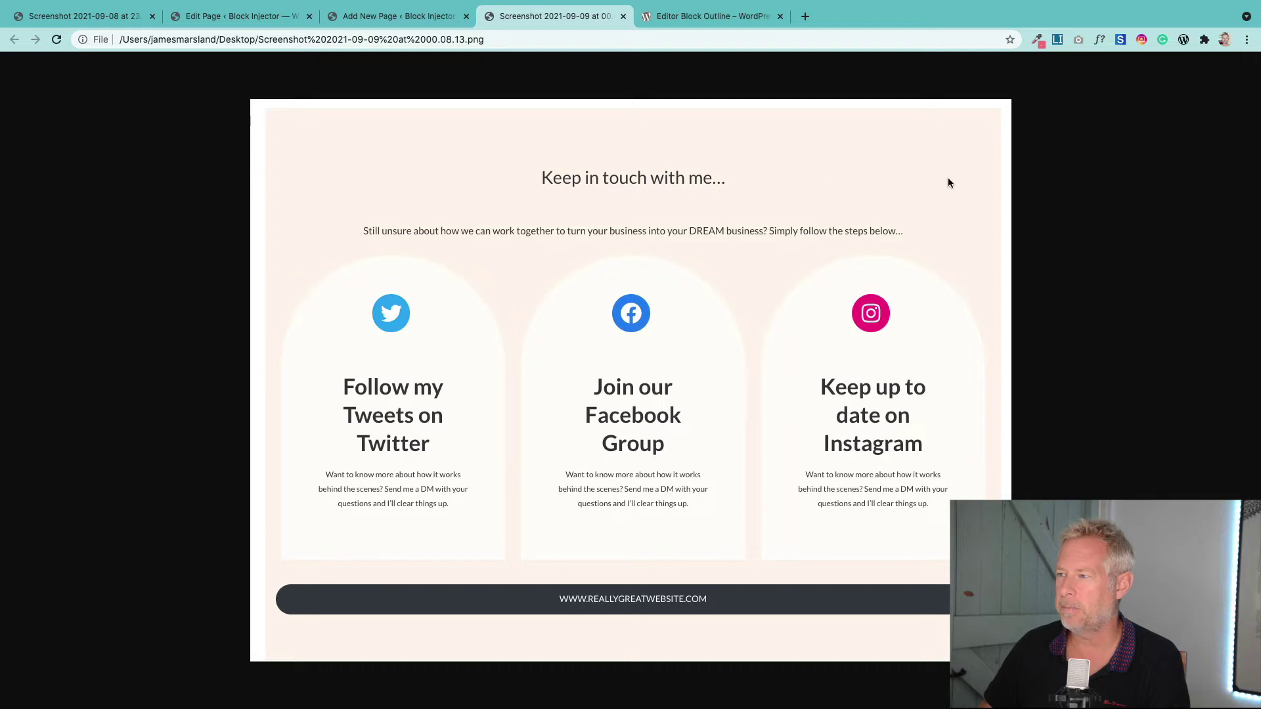
{"action": "left_click", "coordinate": [434, 18]}
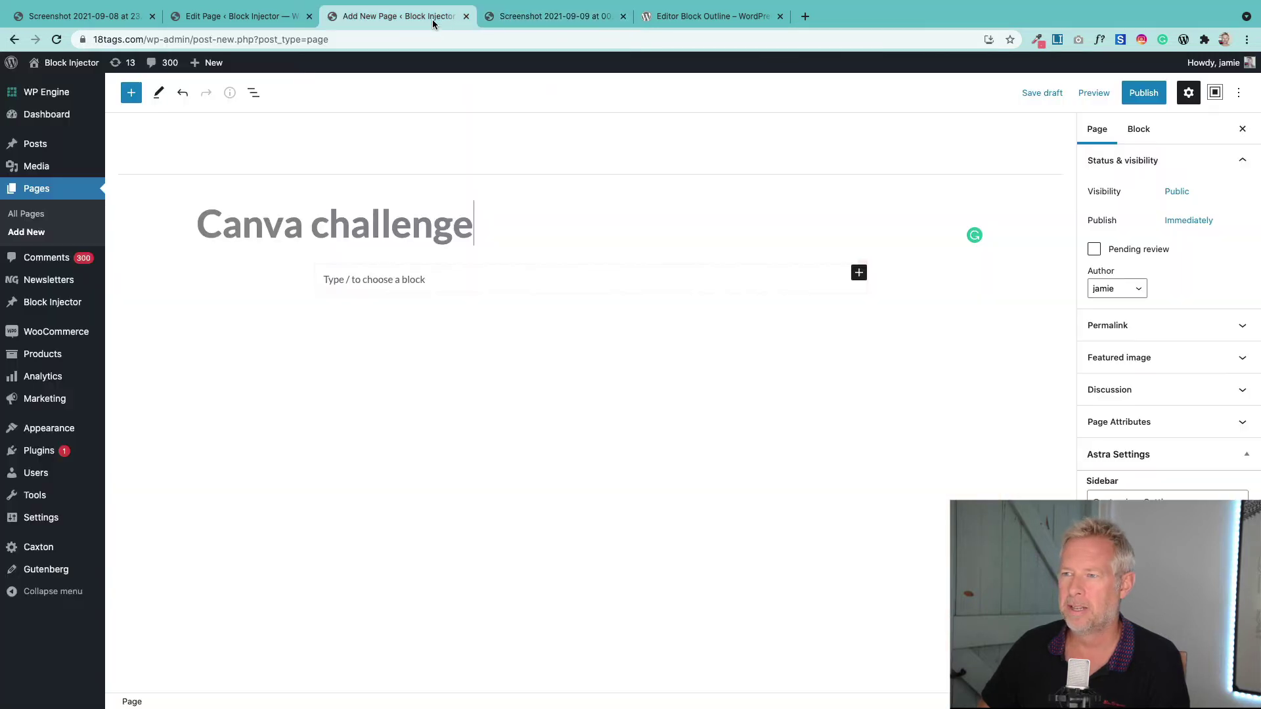
{"action": "left_click", "coordinate": [363, 282]}
{"action": "type", "text": "/clo"}
{"action": "key", "text": "BackSpace"}
{"action": "key", "text": "BackSpace"}
{"action": "type", "text": "o"}
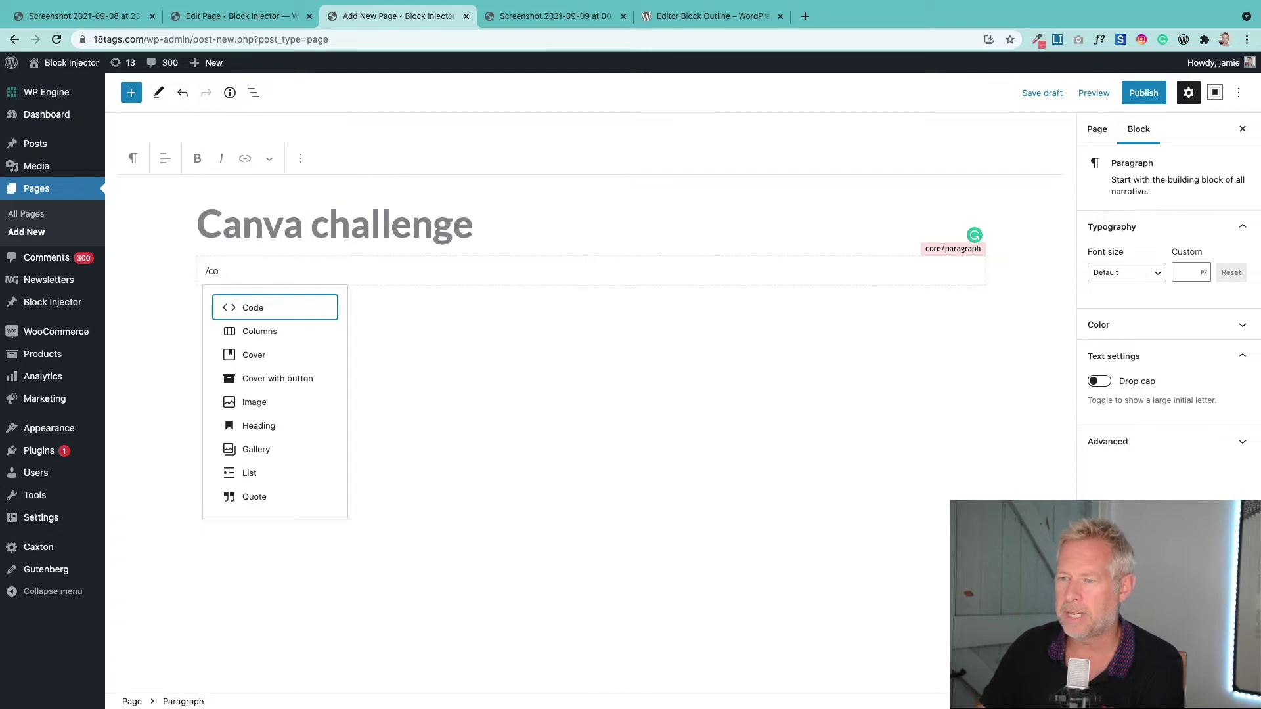
{"action": "type", "text": "lu"}
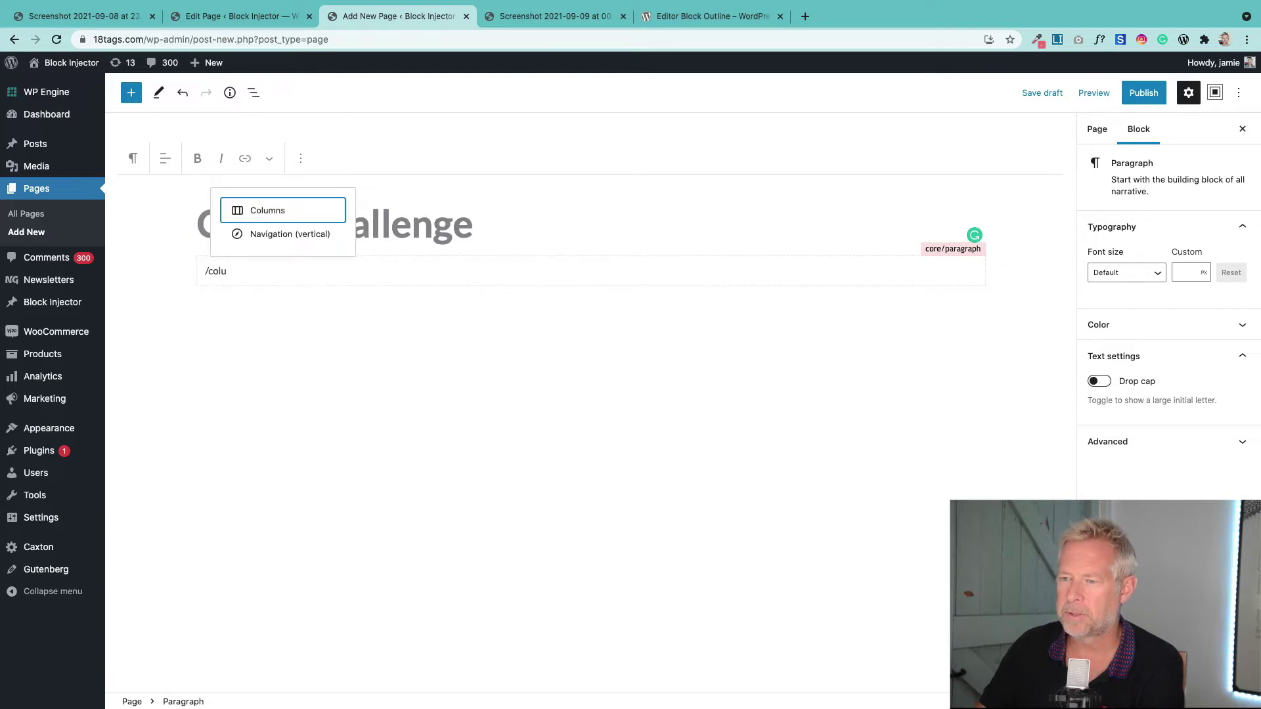
{"action": "type", "text": "mns"}
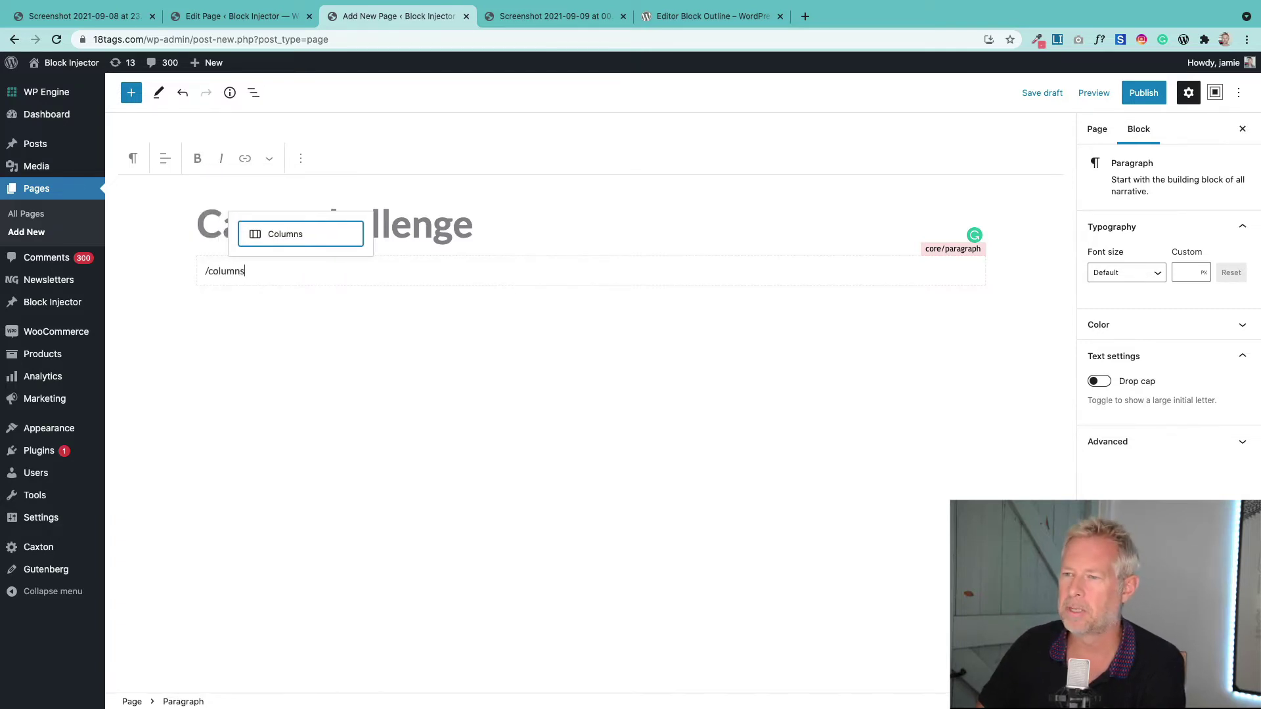
{"action": "left_click", "coordinate": [132, 93]}
{"action": "left_click", "coordinate": [415, 283]}
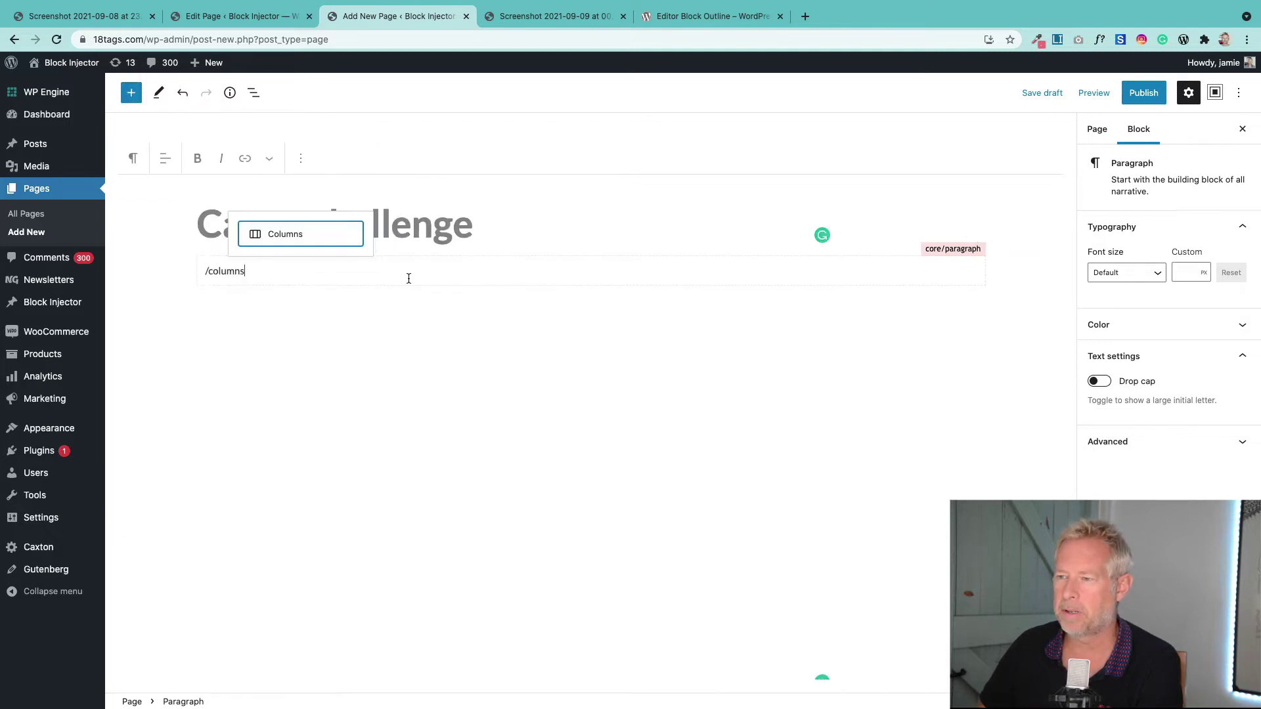
Step: Choose the 100 one-column layout for the Columns block and save the draft
{"action": "left_click", "coordinate": [281, 242]}
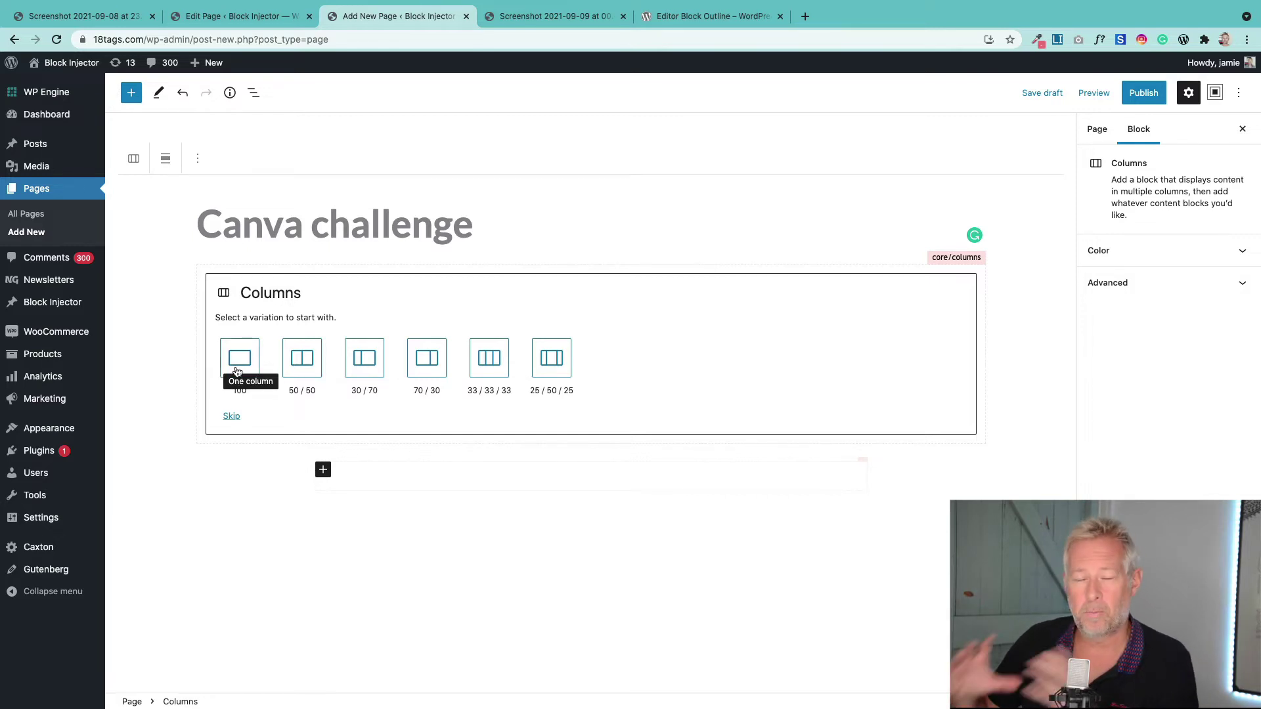
{"action": "left_click", "coordinate": [237, 371]}
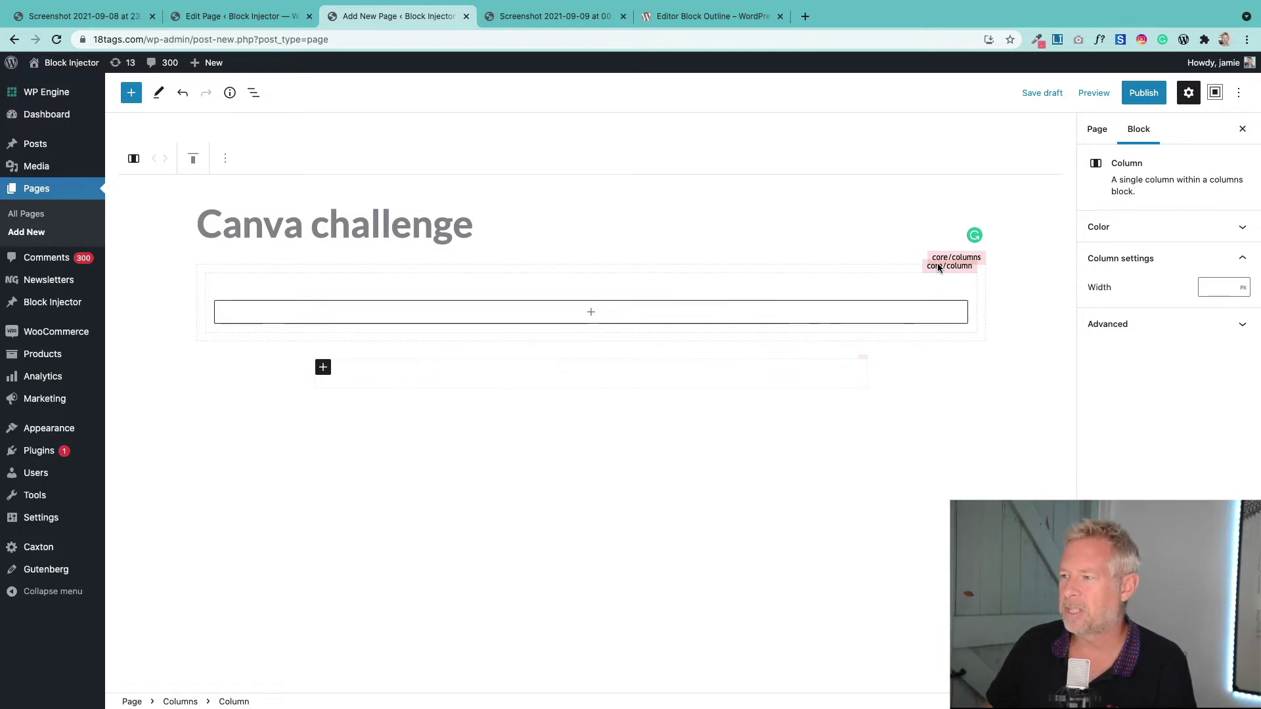
{"action": "key", "text": "super+s"}
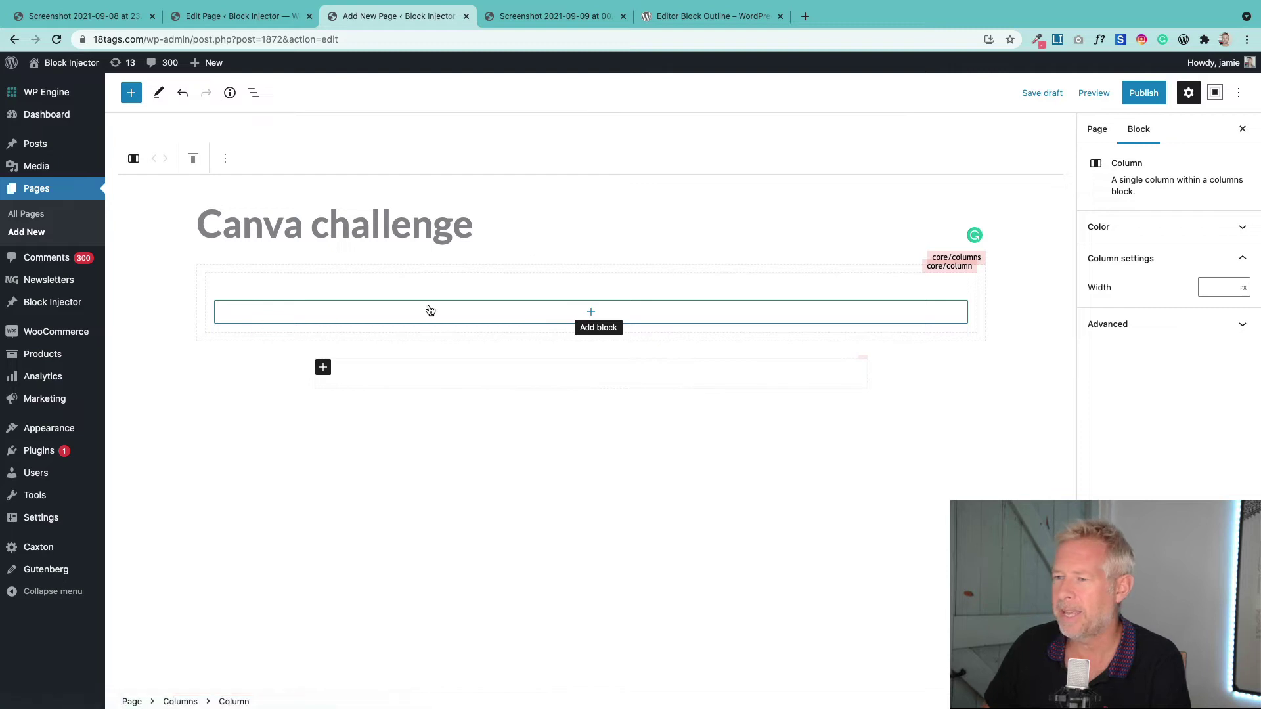
Step: Add a centred 'Keep in touch with me' heading inside the column
{"action": "left_click", "coordinate": [561, 18]}
{"action": "left_click", "coordinate": [398, 17]}
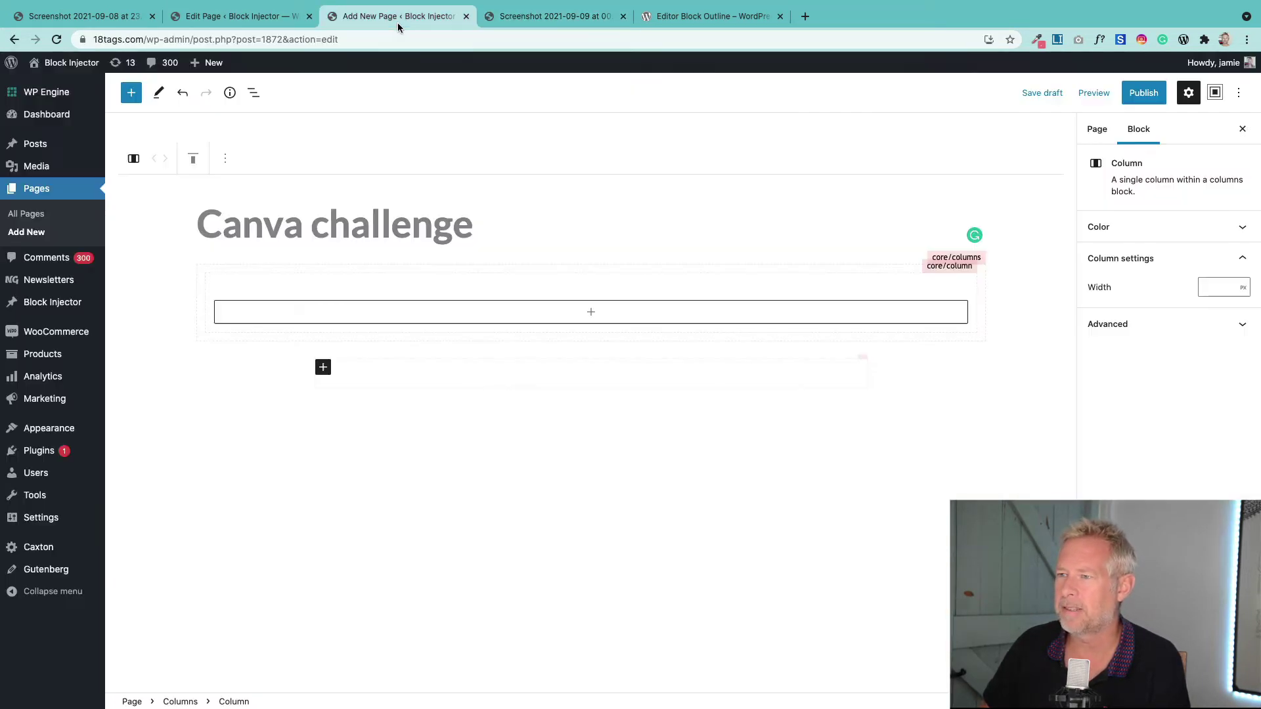
{"action": "left_click", "coordinate": [599, 314]}
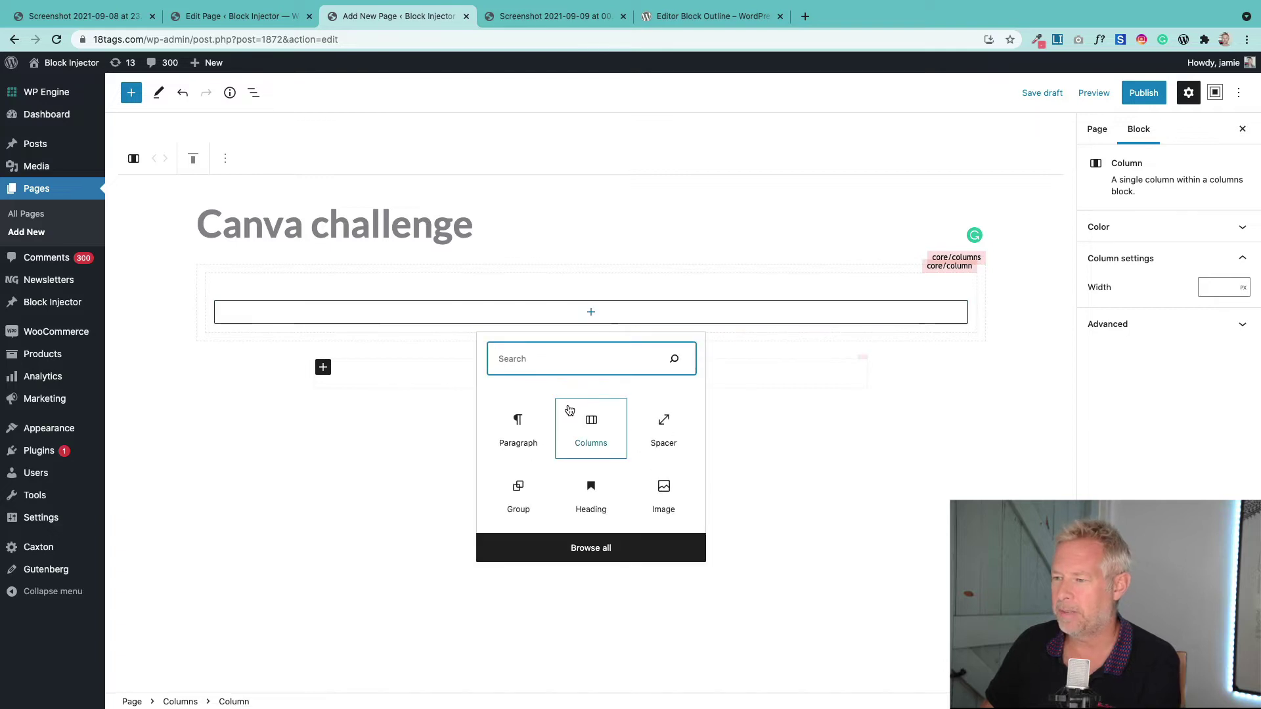
{"action": "type", "text": "hea"}
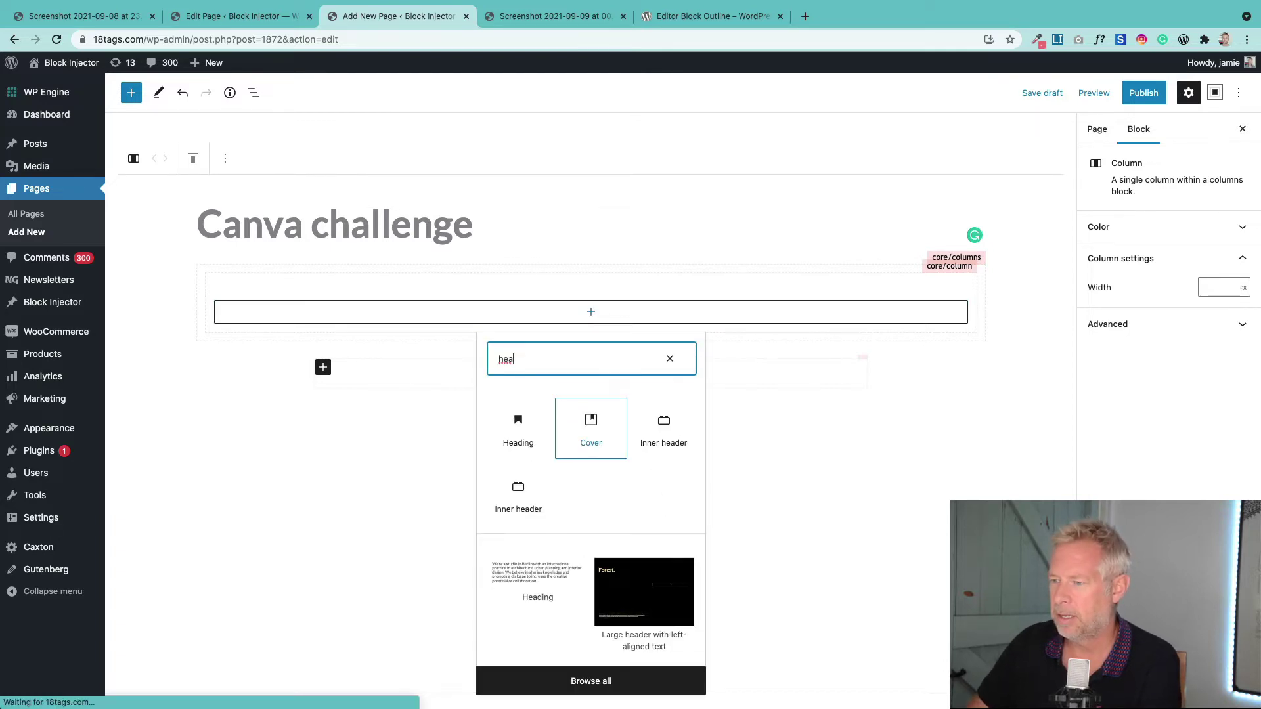
{"action": "left_click", "coordinate": [518, 427]}
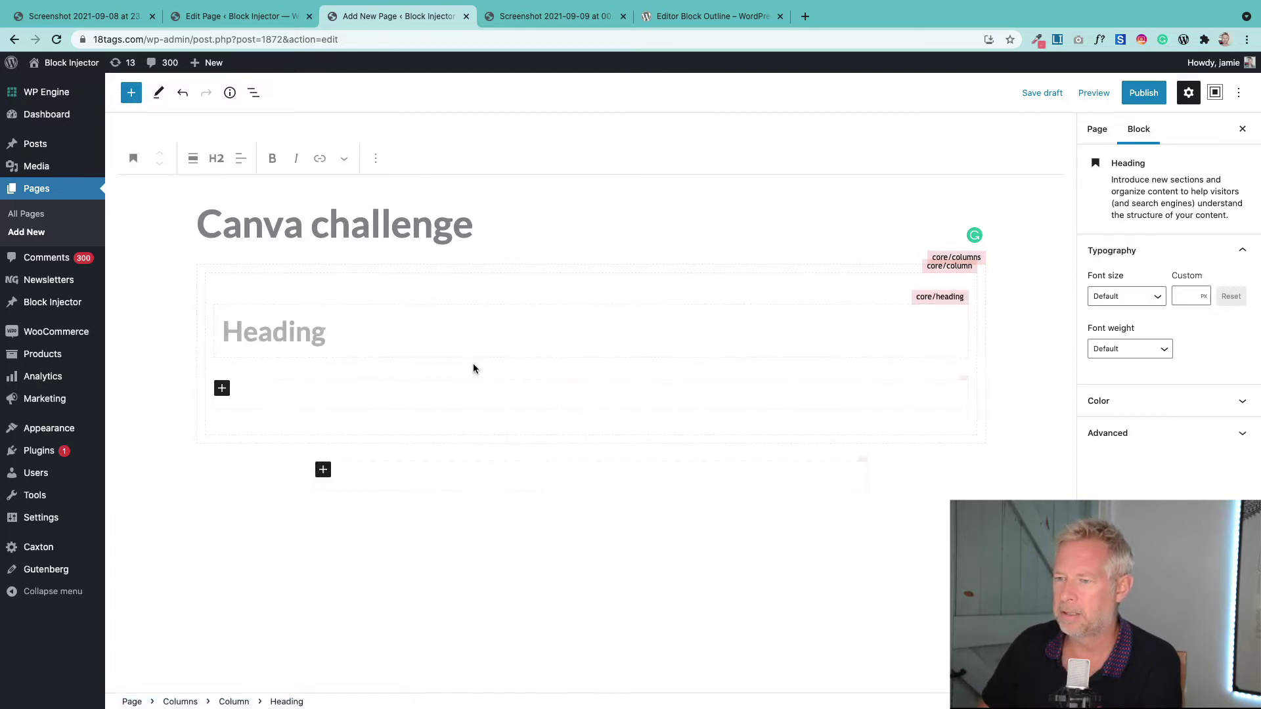
{"action": "type", "text": "C"}
{"action": "key", "text": "BackSpace"}
{"action": "type", "text": "kE"}
{"action": "key", "text": "BackSpace"}
{"action": "key", "text": "BackSpace"}
{"action": "type", "text": "Keep i"}
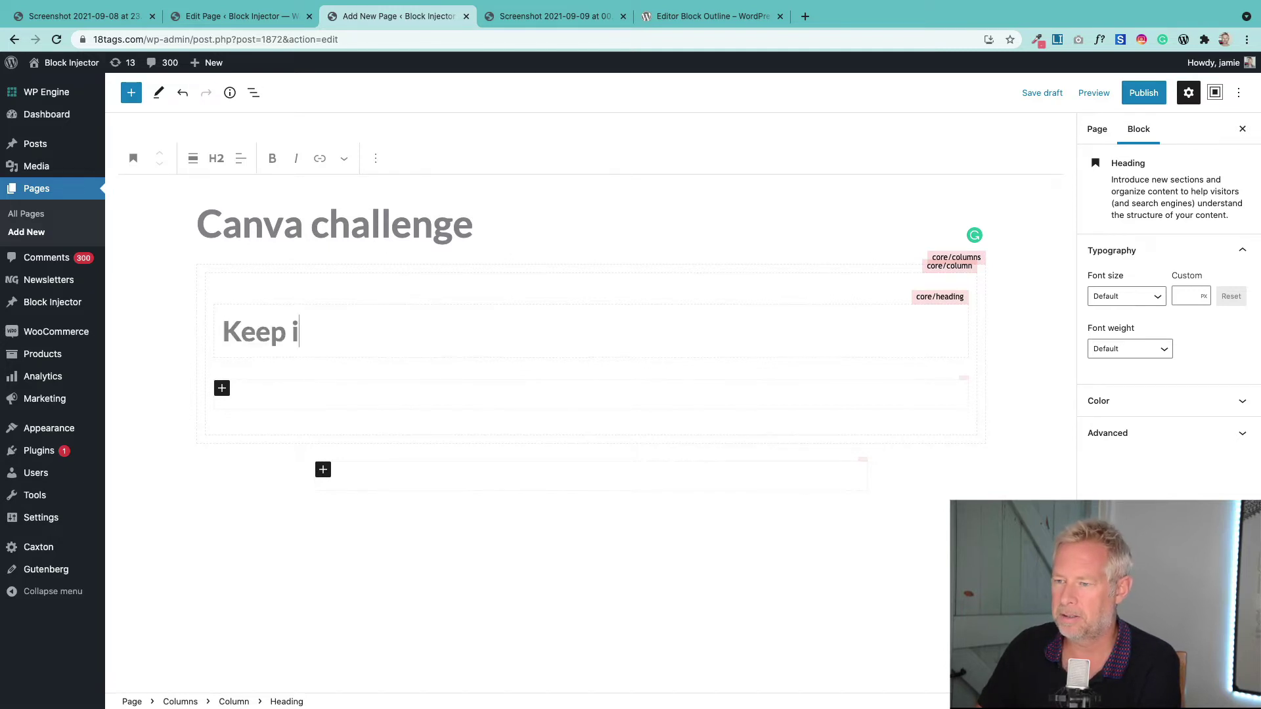
{"action": "type", "text": "n touch with me"}
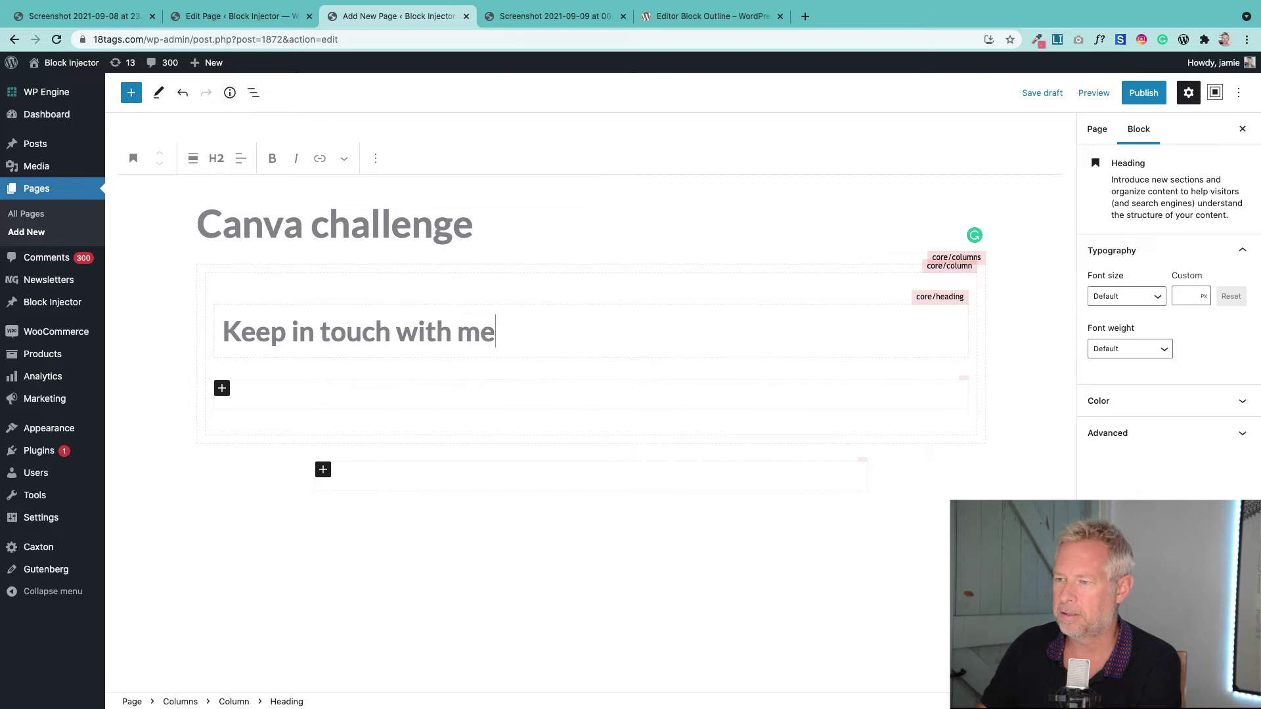
{"action": "left_click", "coordinate": [238, 156]}
{"action": "left_click", "coordinate": [268, 224]}
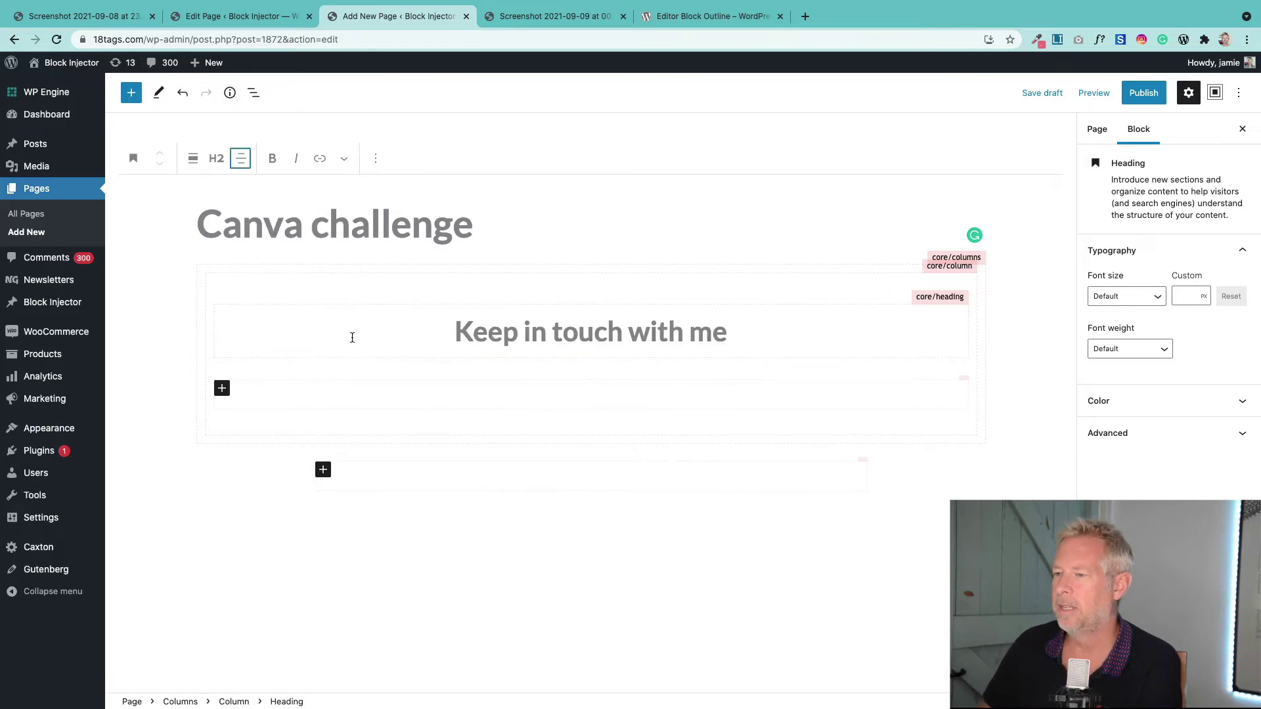
Step: Generate one three-sentence Lorem Ipsum paragraph with the placeholder text extension
{"action": "left_click", "coordinate": [524, 19]}
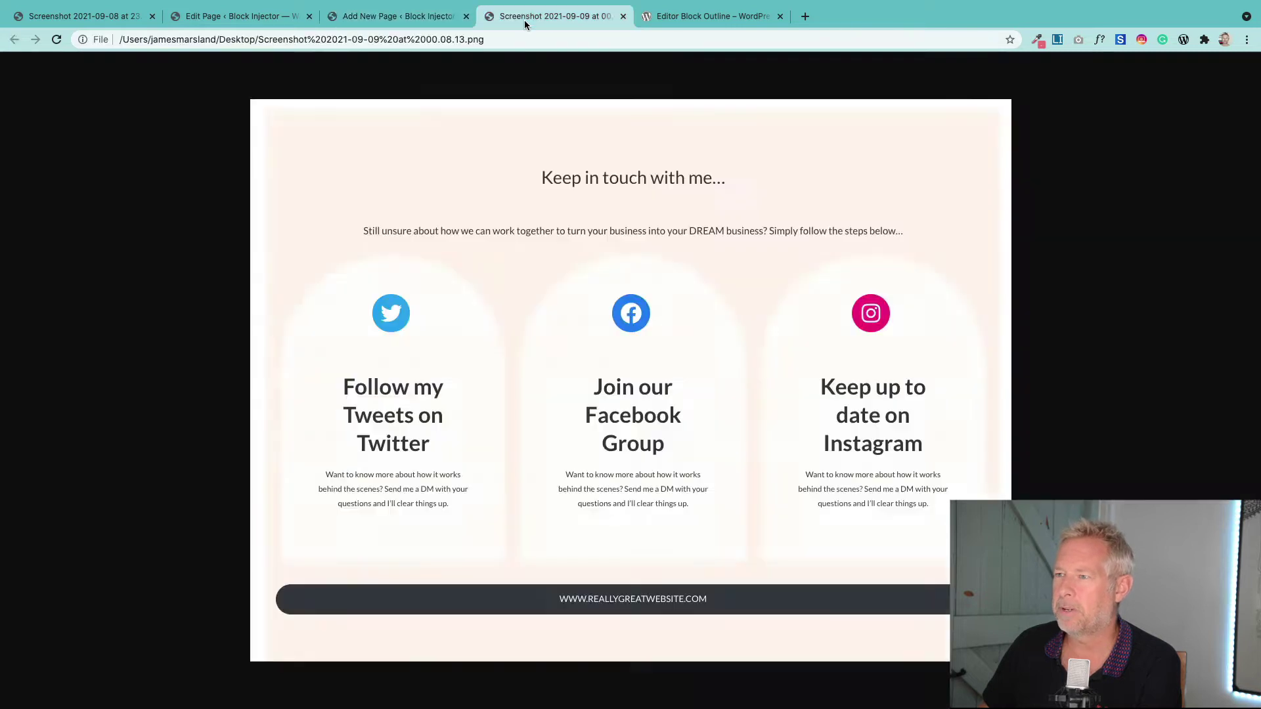
{"action": "left_click", "coordinate": [388, 16]}
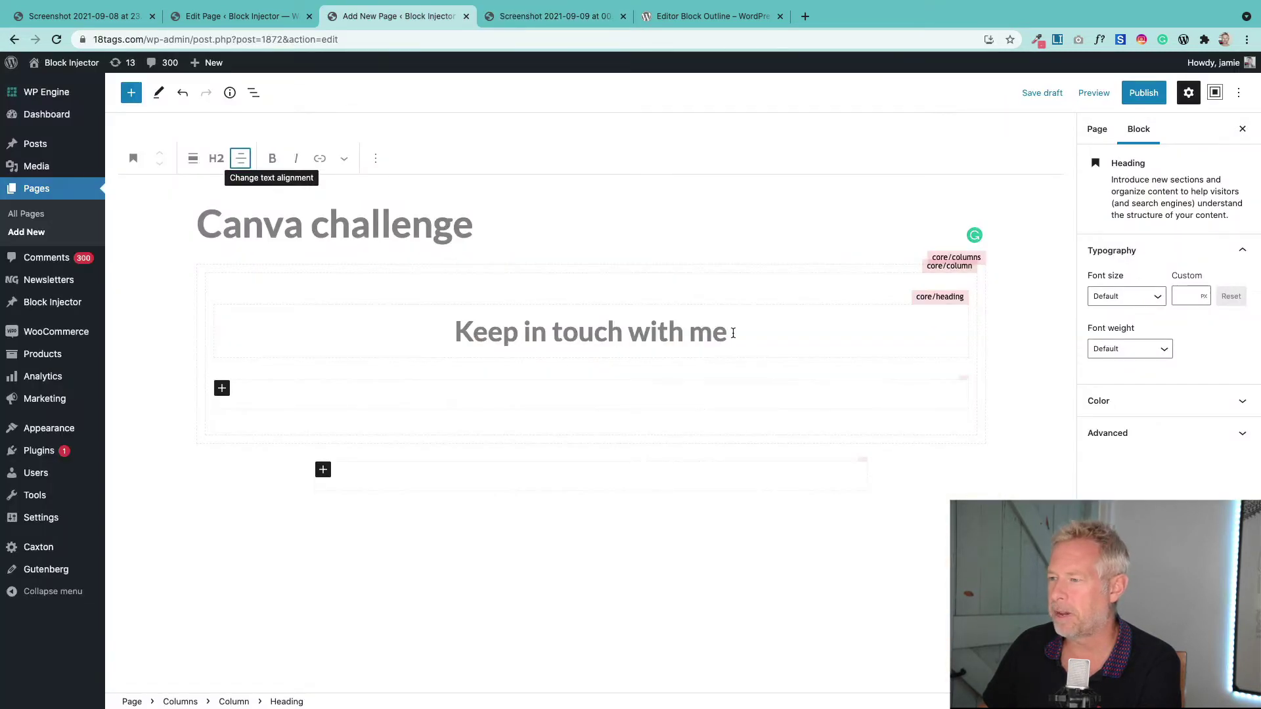
{"action": "key", "text": "Down"}
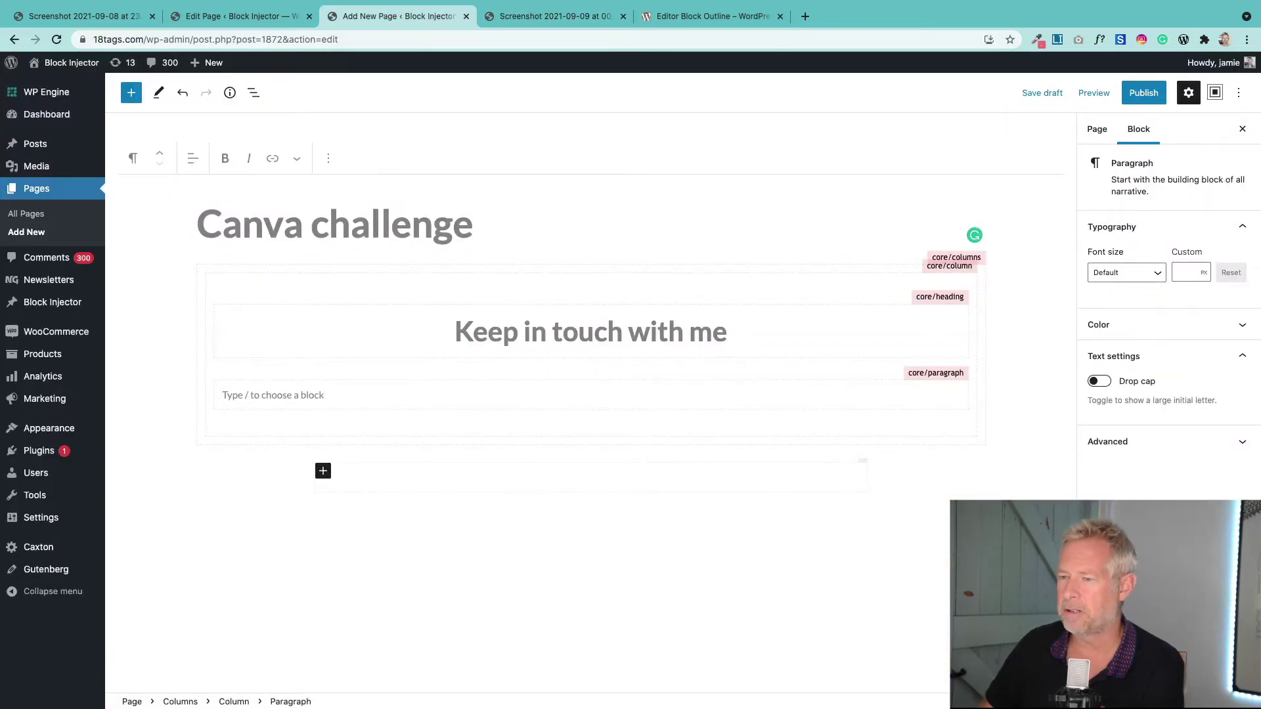
{"action": "left_click", "coordinate": [1052, 41]}
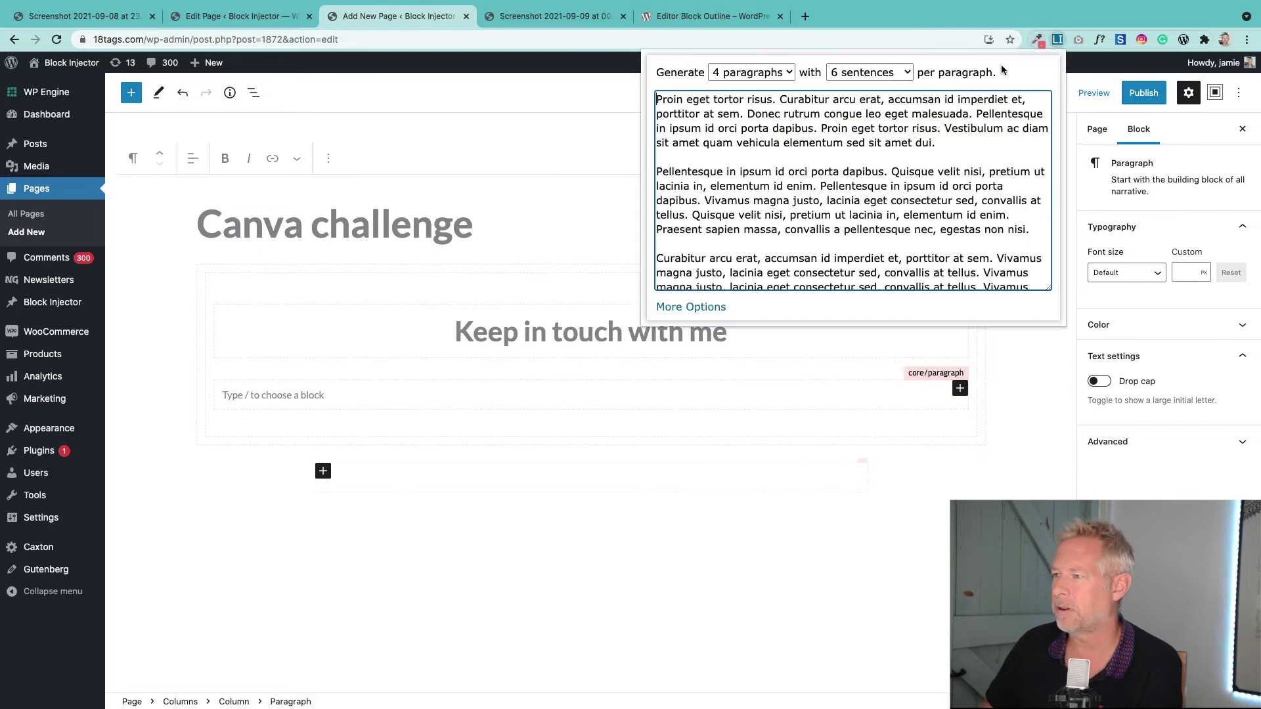
{"action": "left_click", "coordinate": [755, 73]}
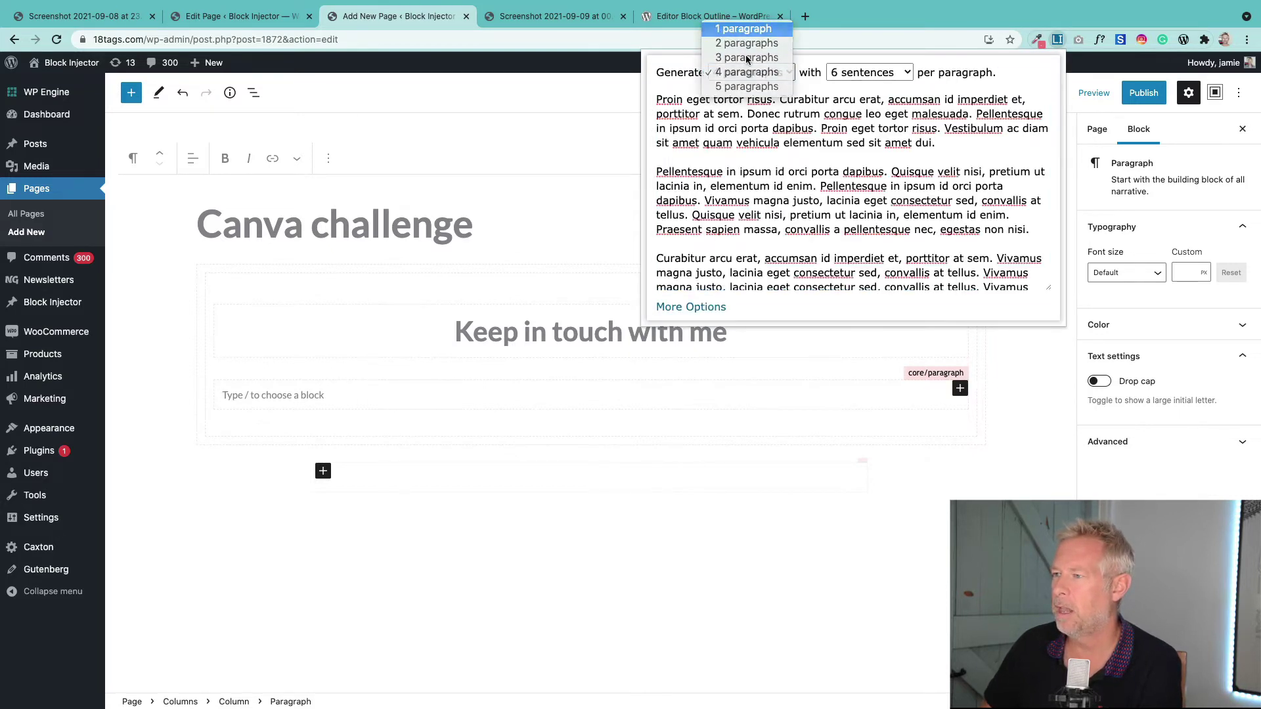
{"action": "left_click", "coordinate": [743, 28]}
{"action": "left_click", "coordinate": [869, 72]}
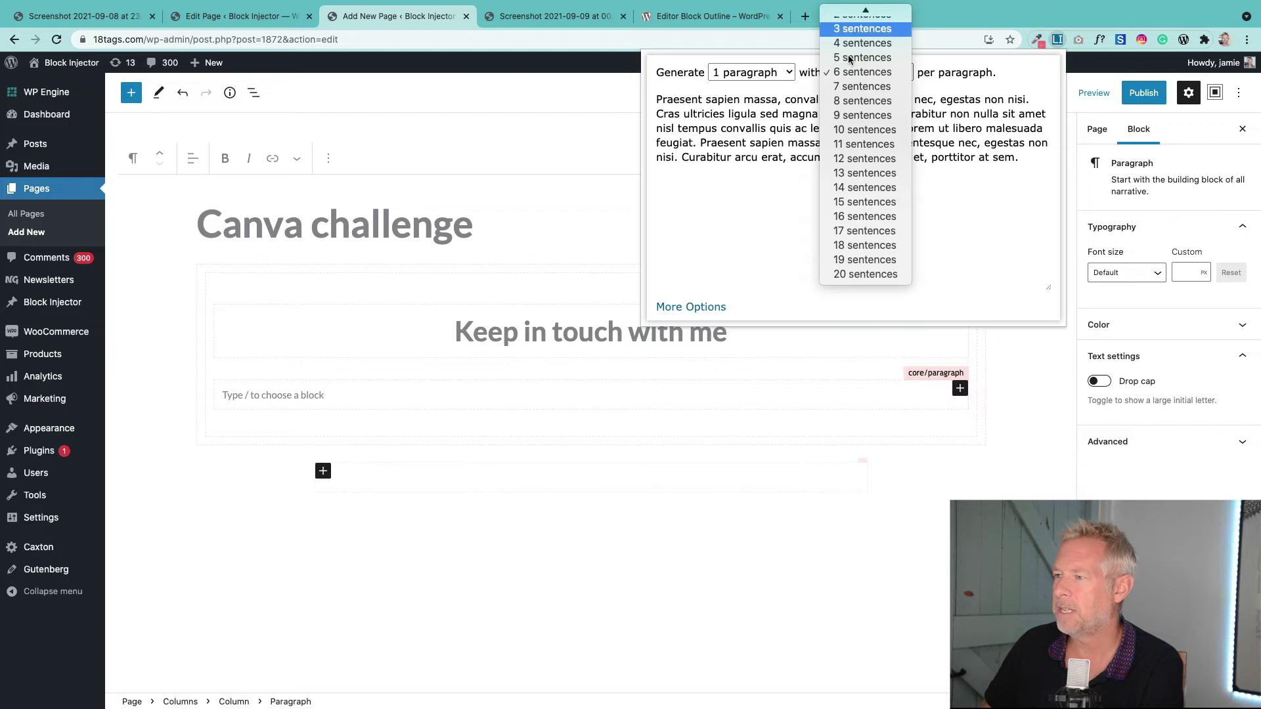
{"action": "left_click", "coordinate": [863, 29]}
Step: Paste the placeholder text into the paragraph below the heading and centre it
{"action": "left_click", "coordinate": [701, 169]}
{"action": "key", "text": "super+c"}
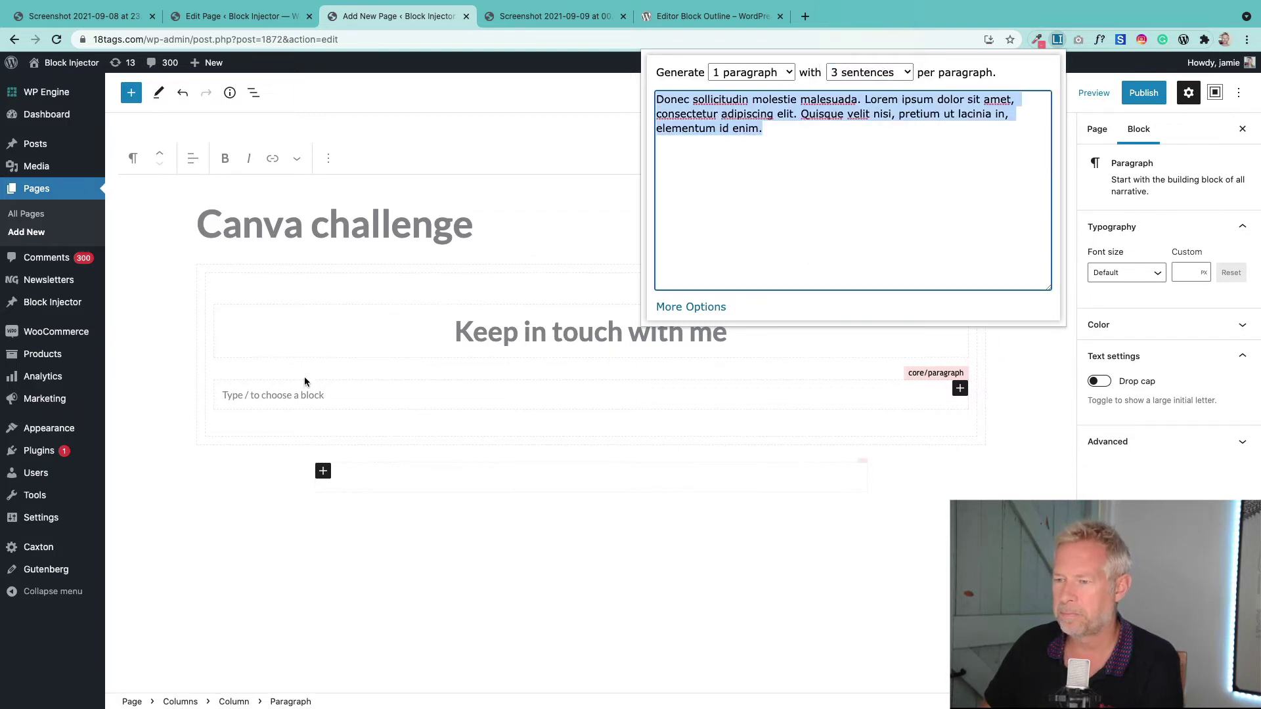
{"action": "left_click", "coordinate": [295, 396]}
{"action": "key", "text": "super+v"}
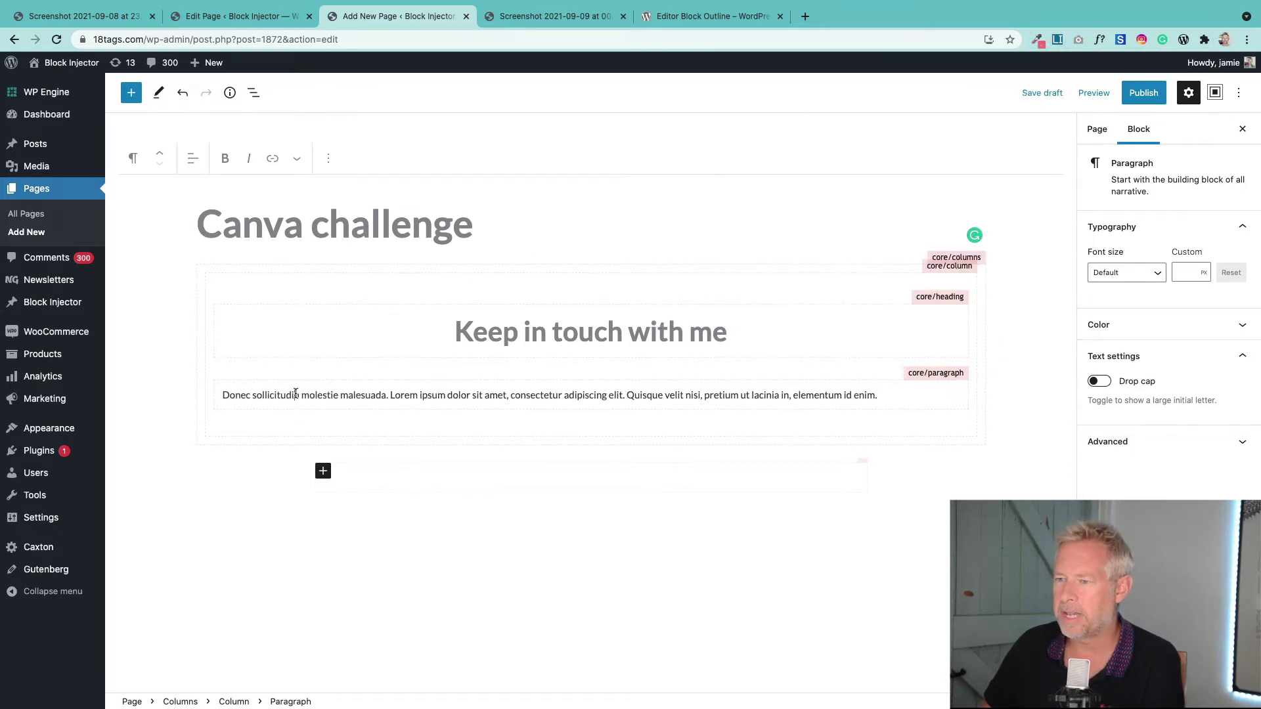
{"action": "left_click", "coordinate": [193, 159]}
{"action": "left_click", "coordinate": [256, 223]}
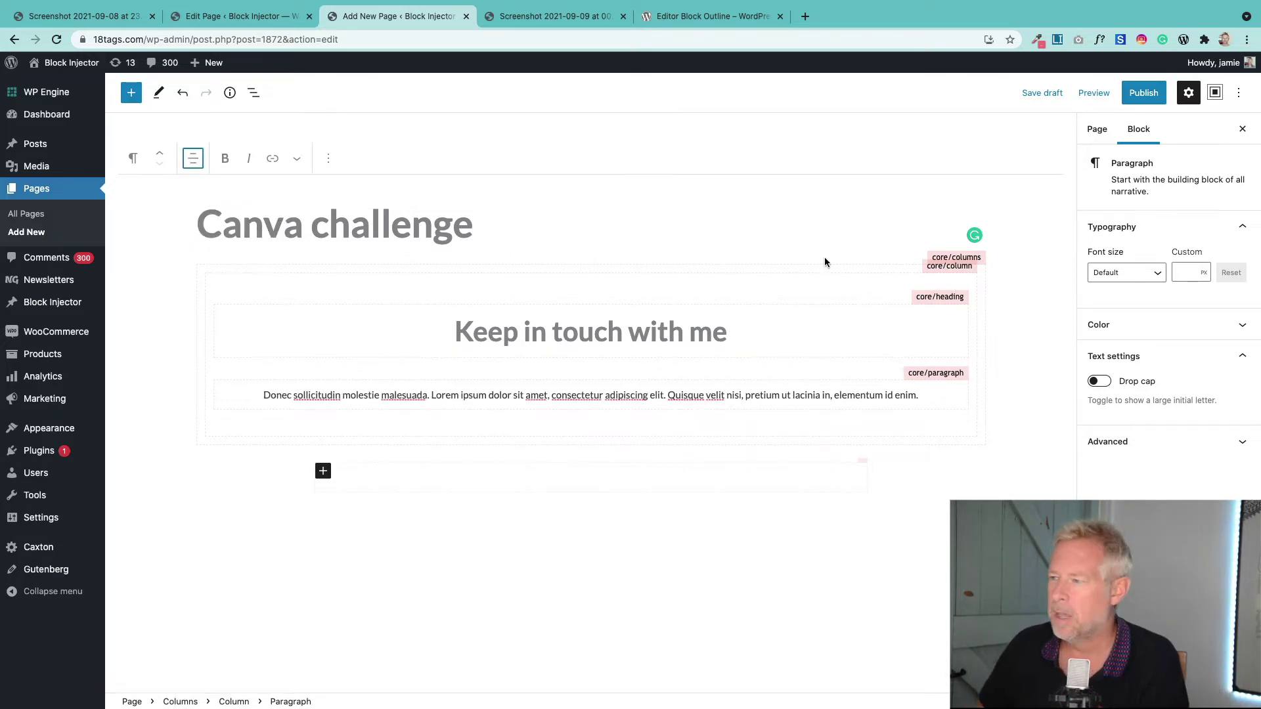
Step: Select the outer Columns block from the outline and give it a black background
{"action": "left_click", "coordinate": [947, 261]}
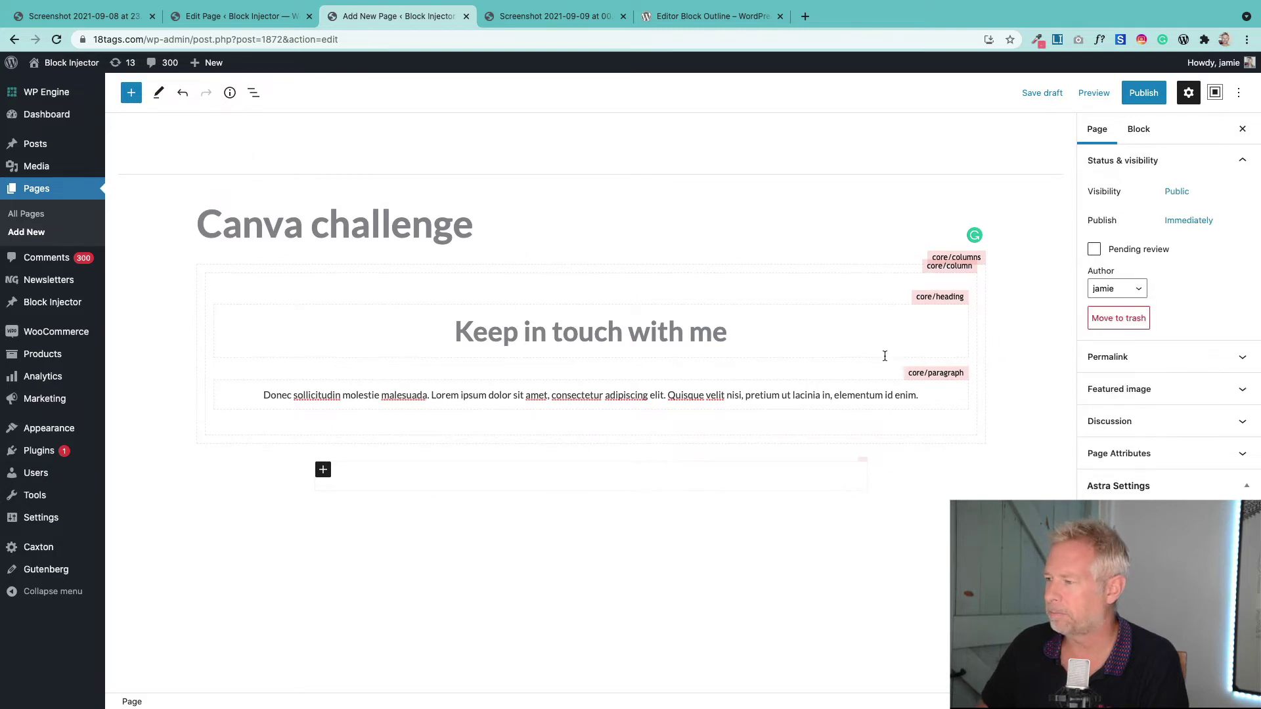
{"action": "left_click", "coordinate": [505, 339]}
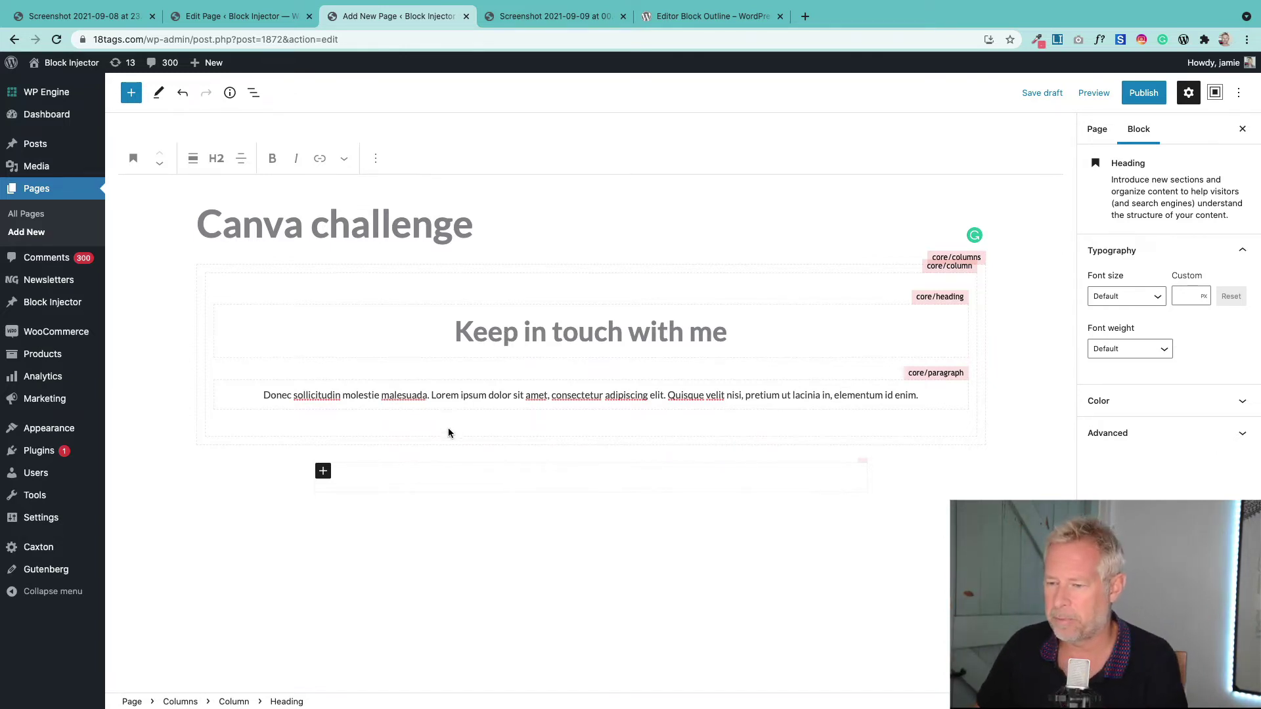
{"action": "left_click", "coordinate": [251, 96]}
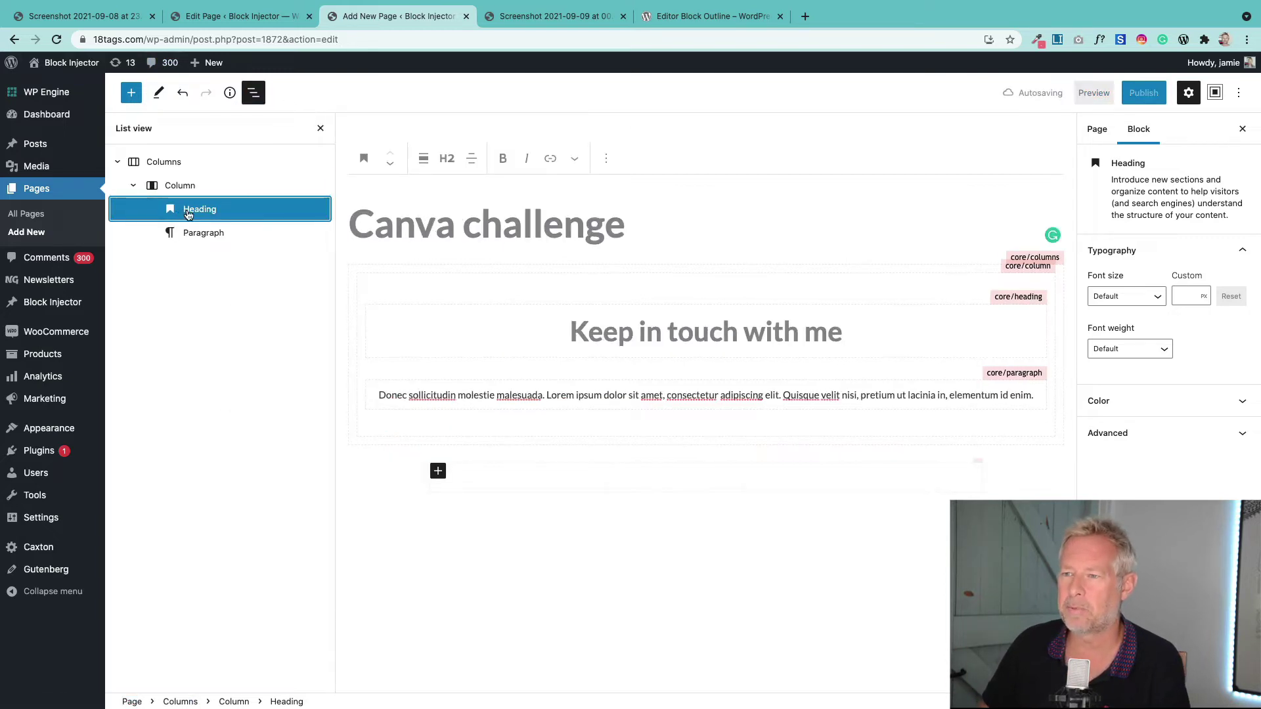
{"action": "left_click", "coordinate": [253, 92]}
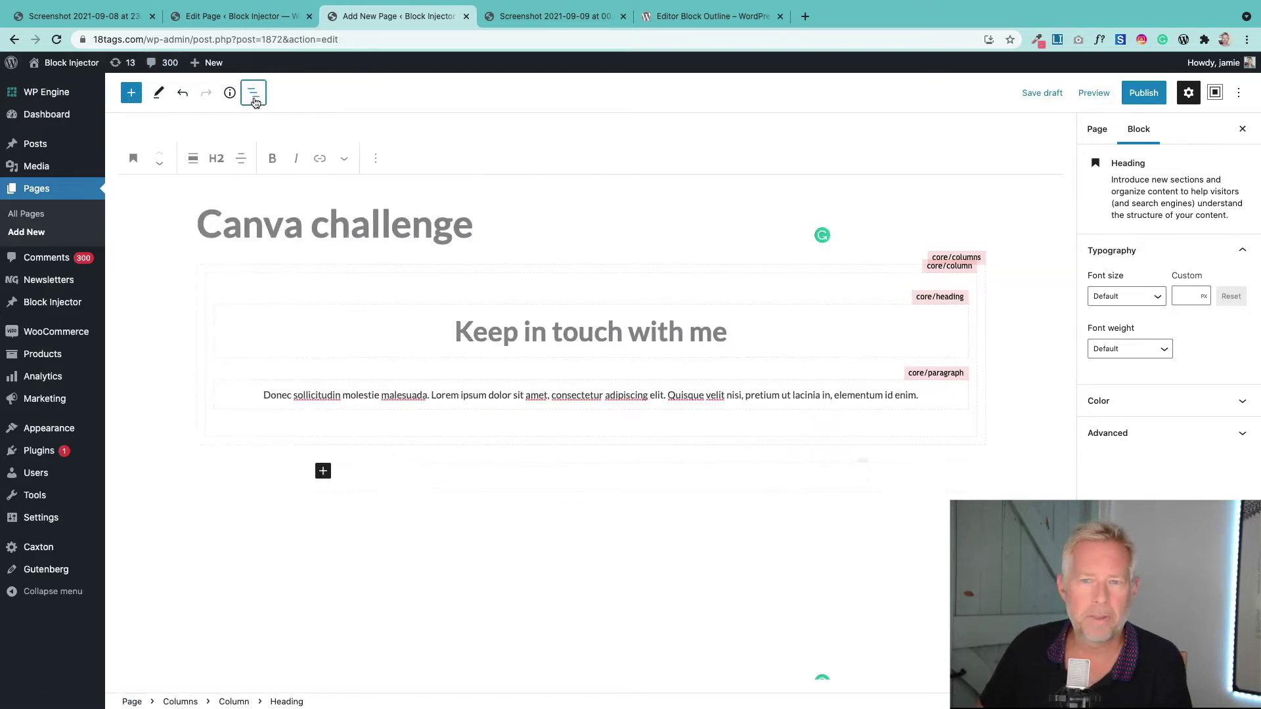
{"action": "left_click", "coordinate": [253, 92]}
{"action": "left_click", "coordinate": [174, 164]}
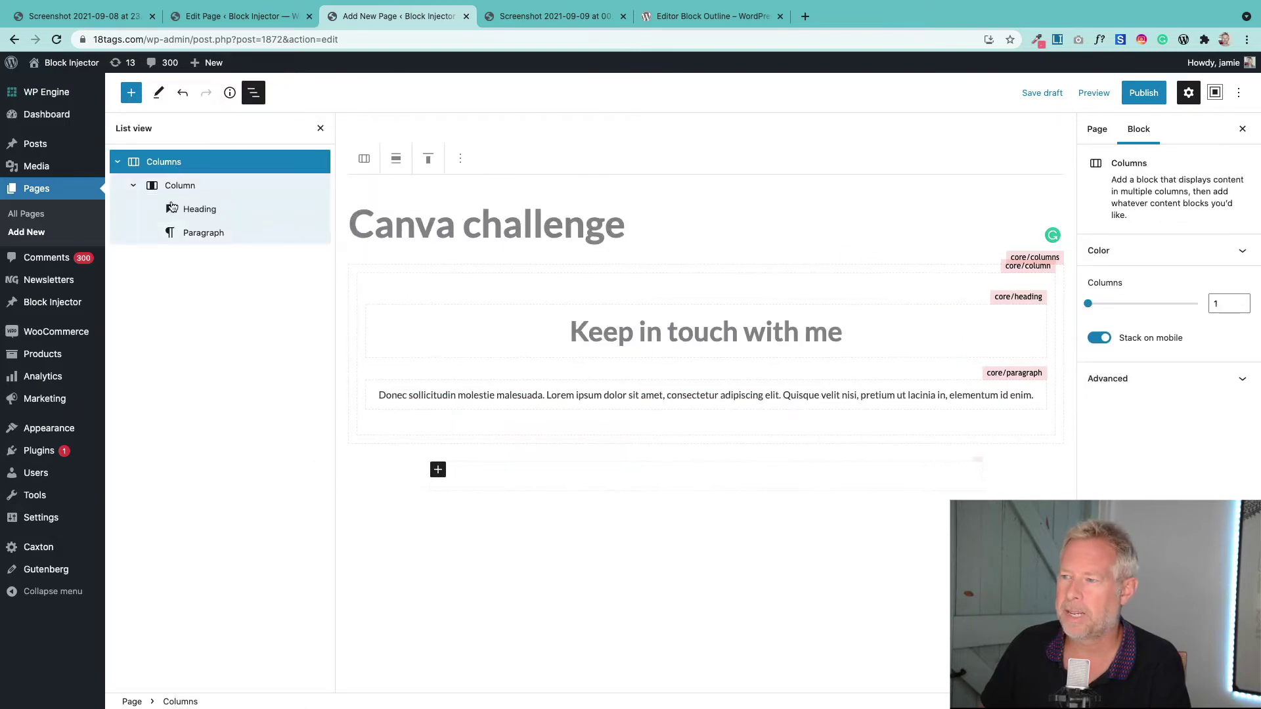
{"action": "left_click", "coordinate": [1124, 261]}
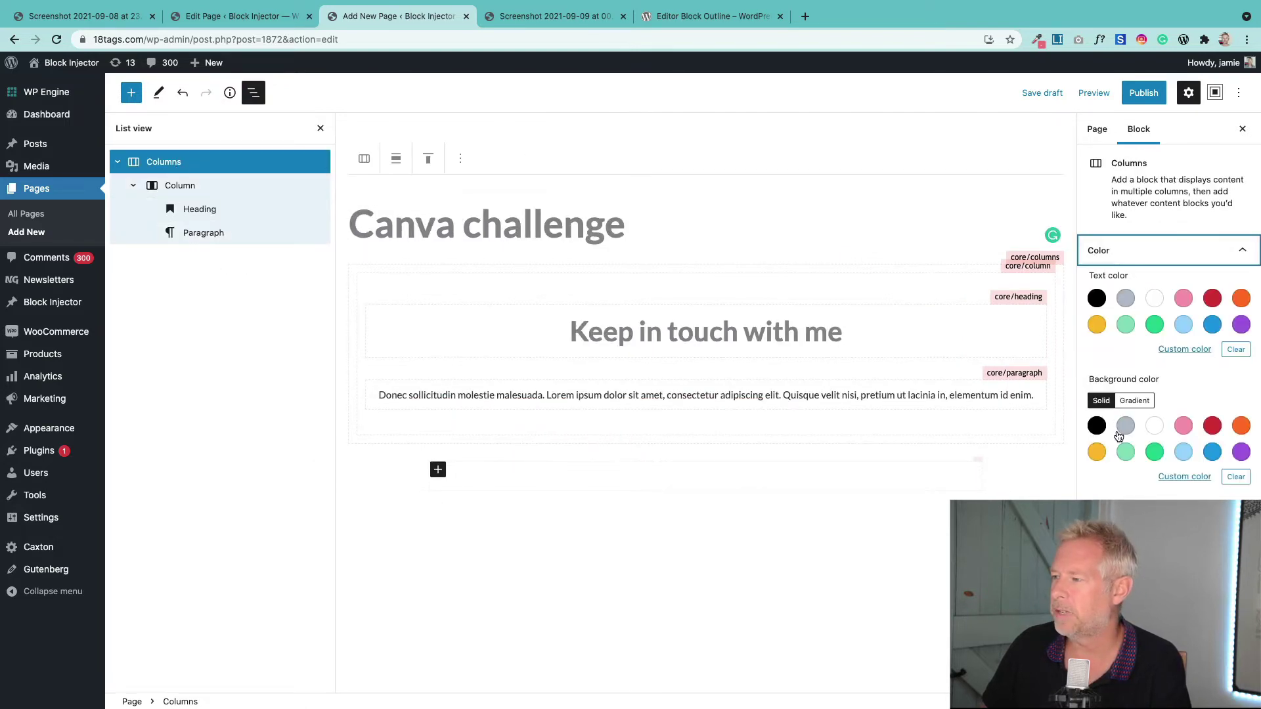
{"action": "left_click", "coordinate": [1095, 427]}
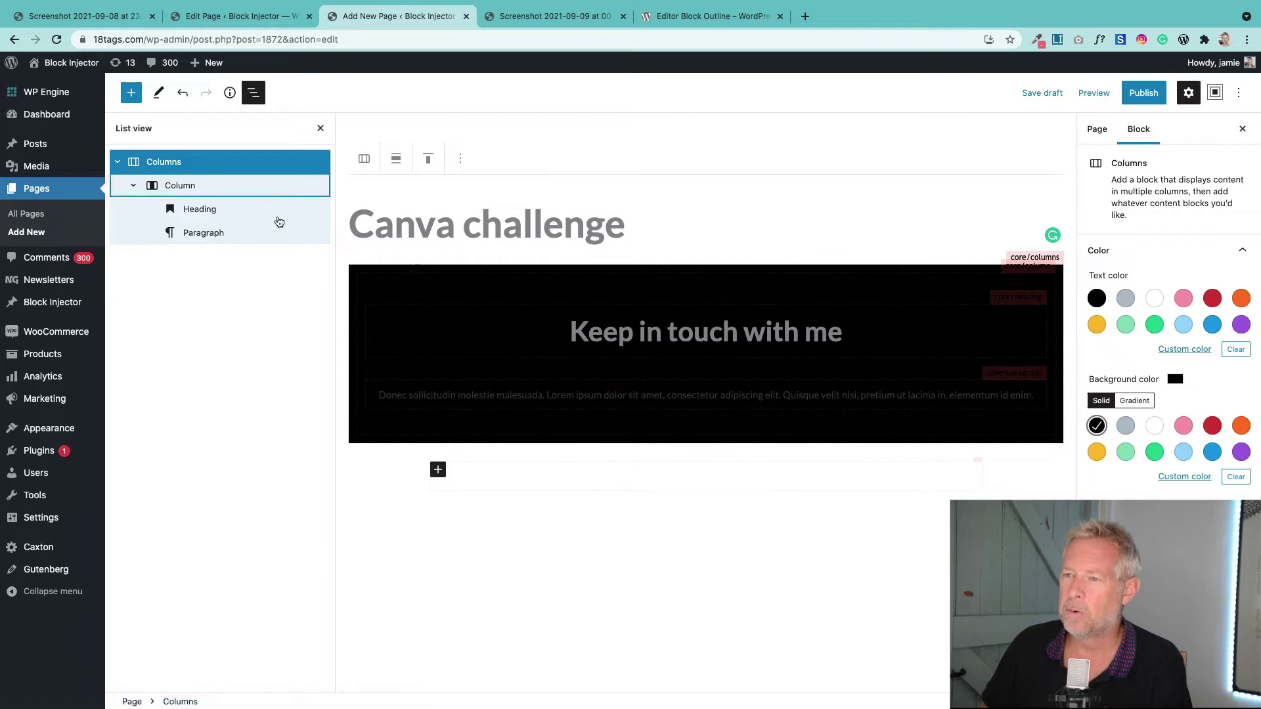
Step: Reselect the Columns block holding the heading and paragraph and show its colour settings
{"action": "left_click", "coordinate": [604, 338]}
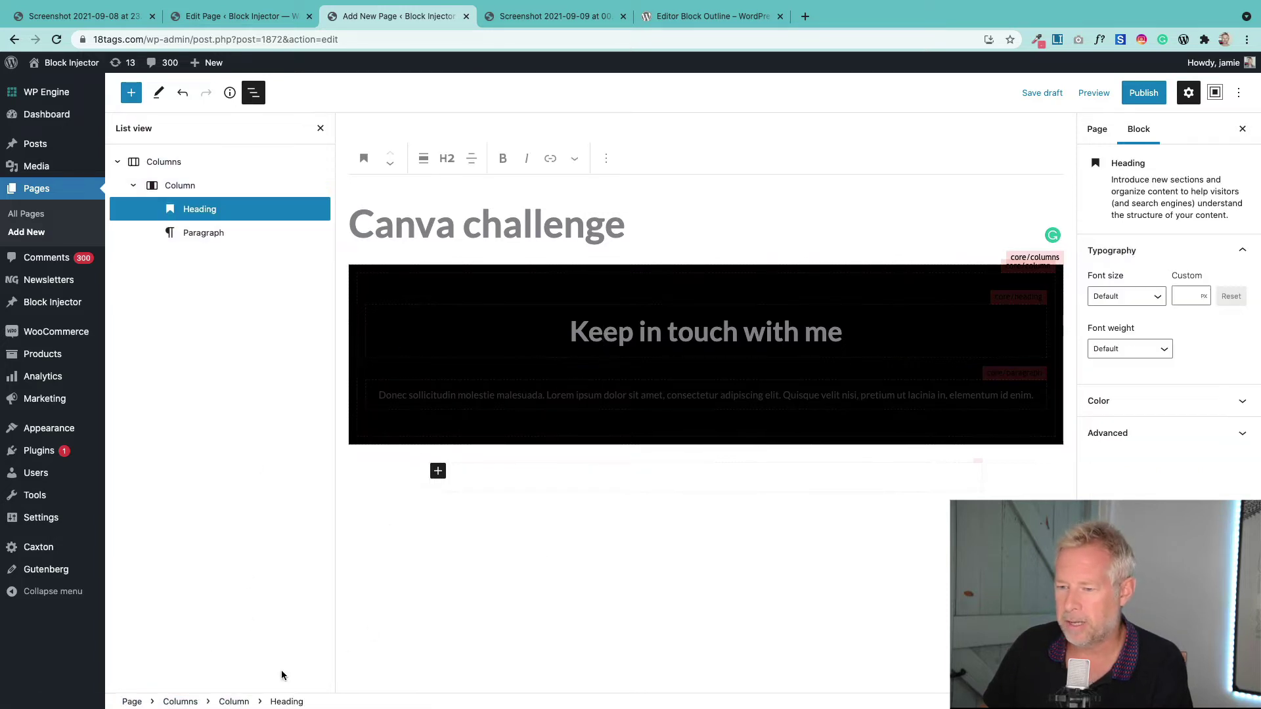
{"action": "left_click", "coordinate": [181, 702]}
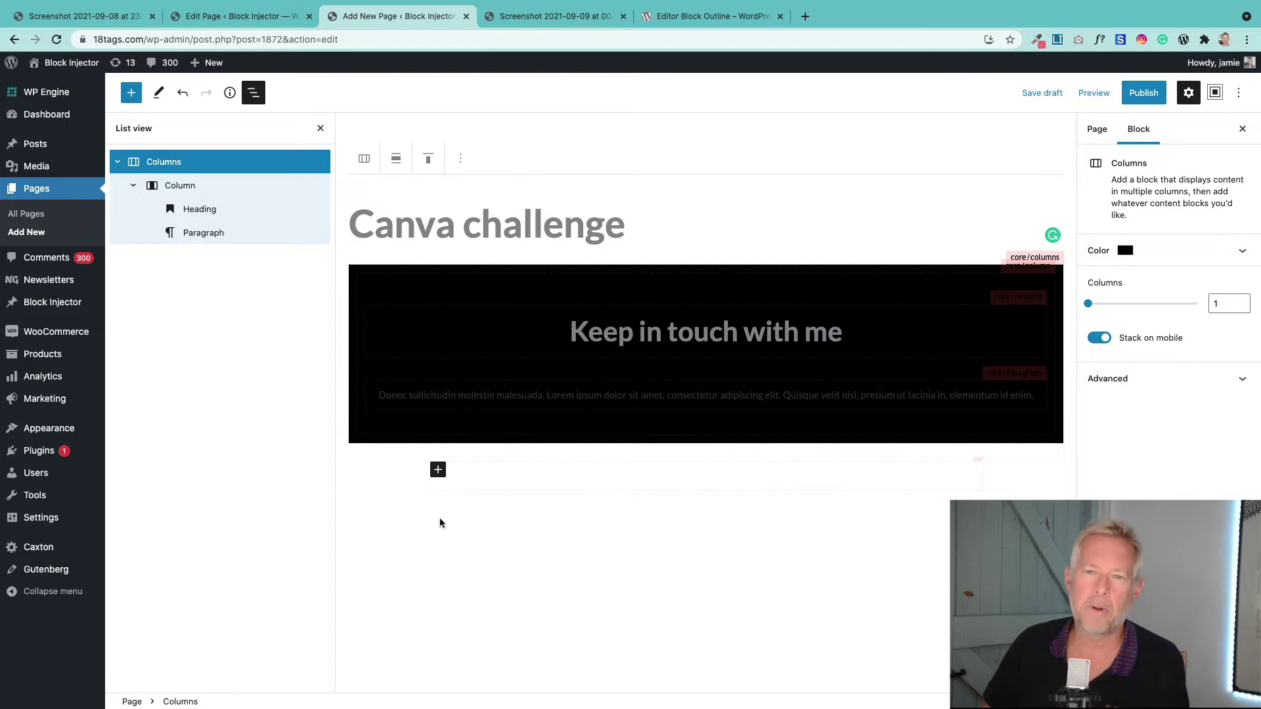
{"action": "left_click", "coordinate": [320, 128]}
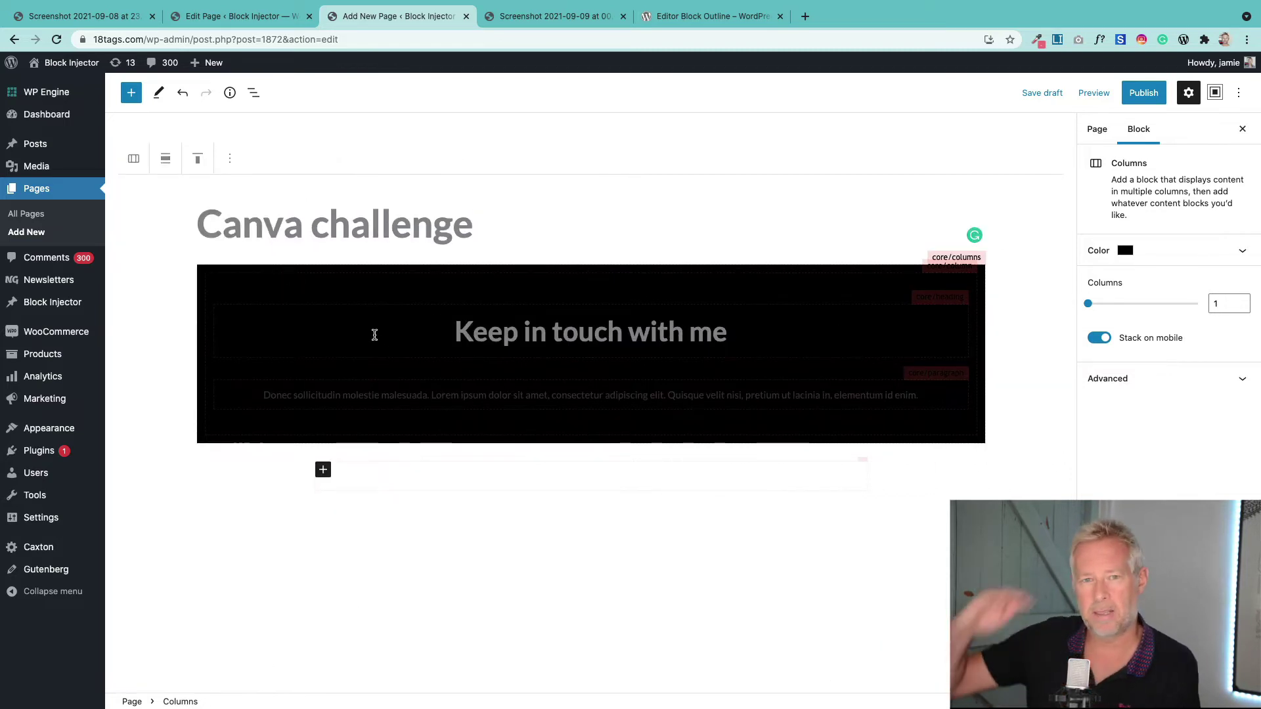
{"action": "left_click", "coordinate": [439, 404]}
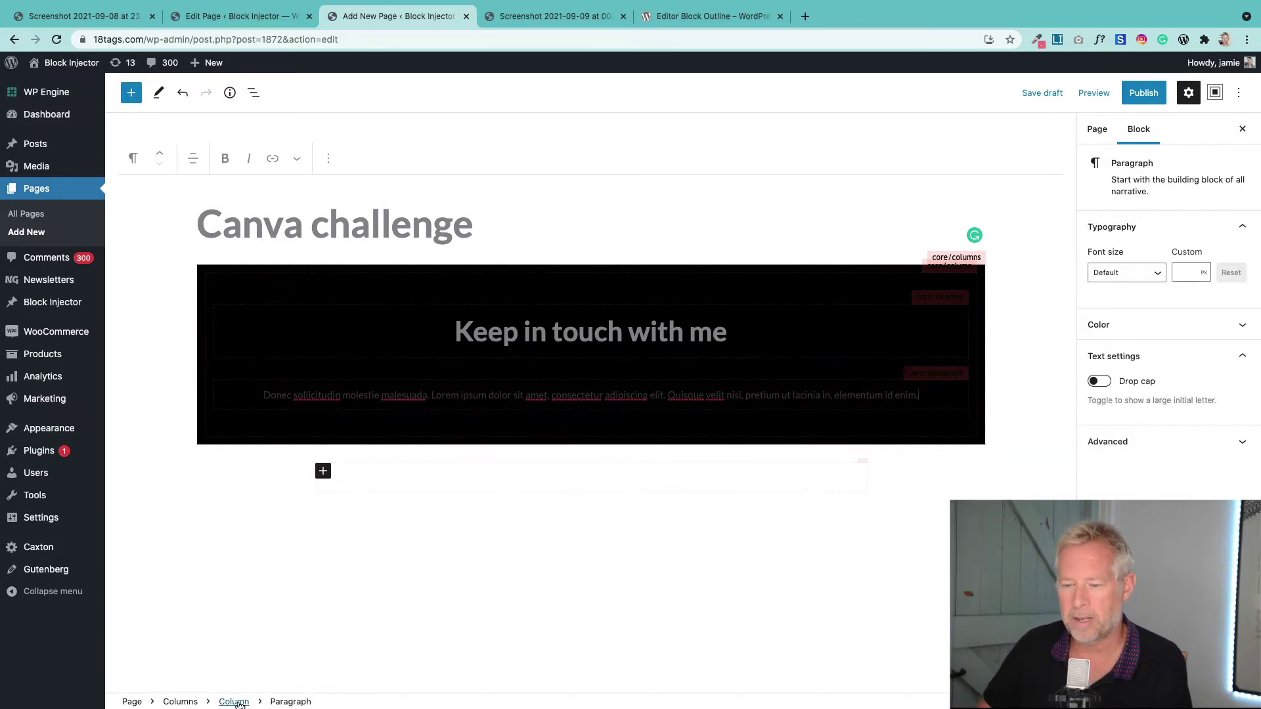
{"action": "left_click", "coordinate": [171, 702]}
{"action": "left_click", "coordinate": [1153, 252]}
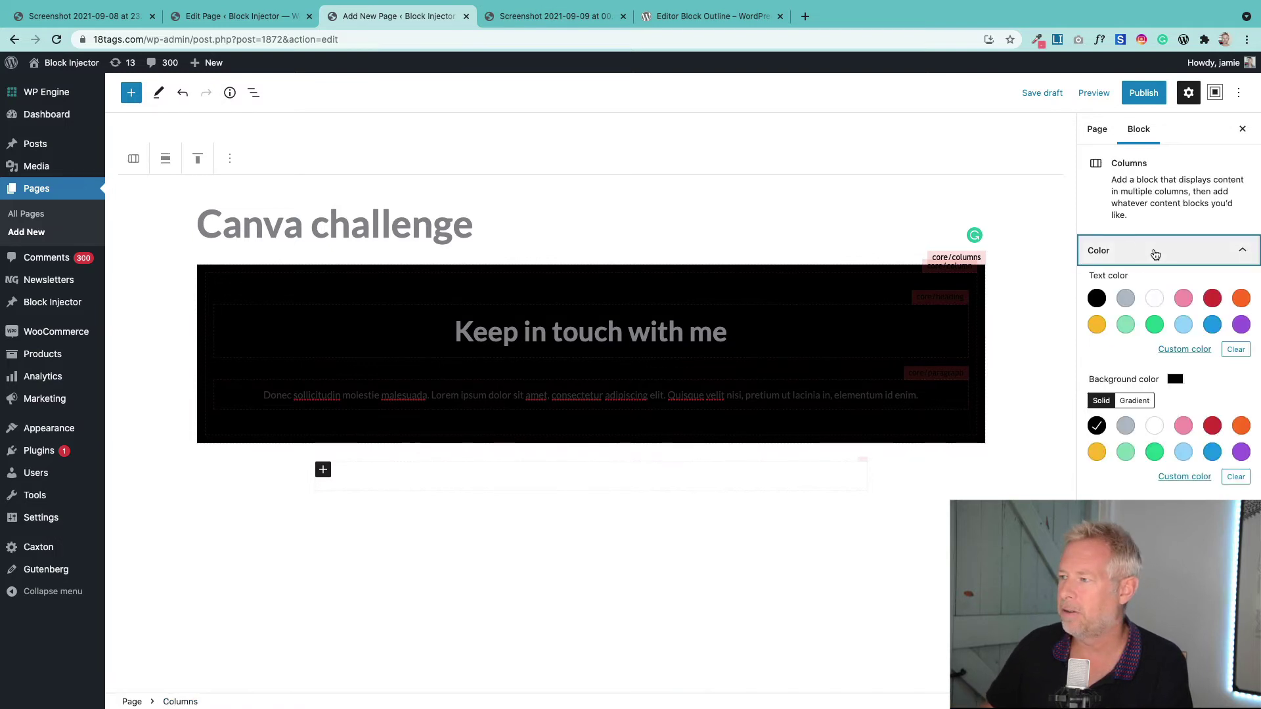
Step: Sample the beige #FFF4EA background from the reference screenshot with ColorZilla
{"action": "key", "text": "ctrl+Tab"}
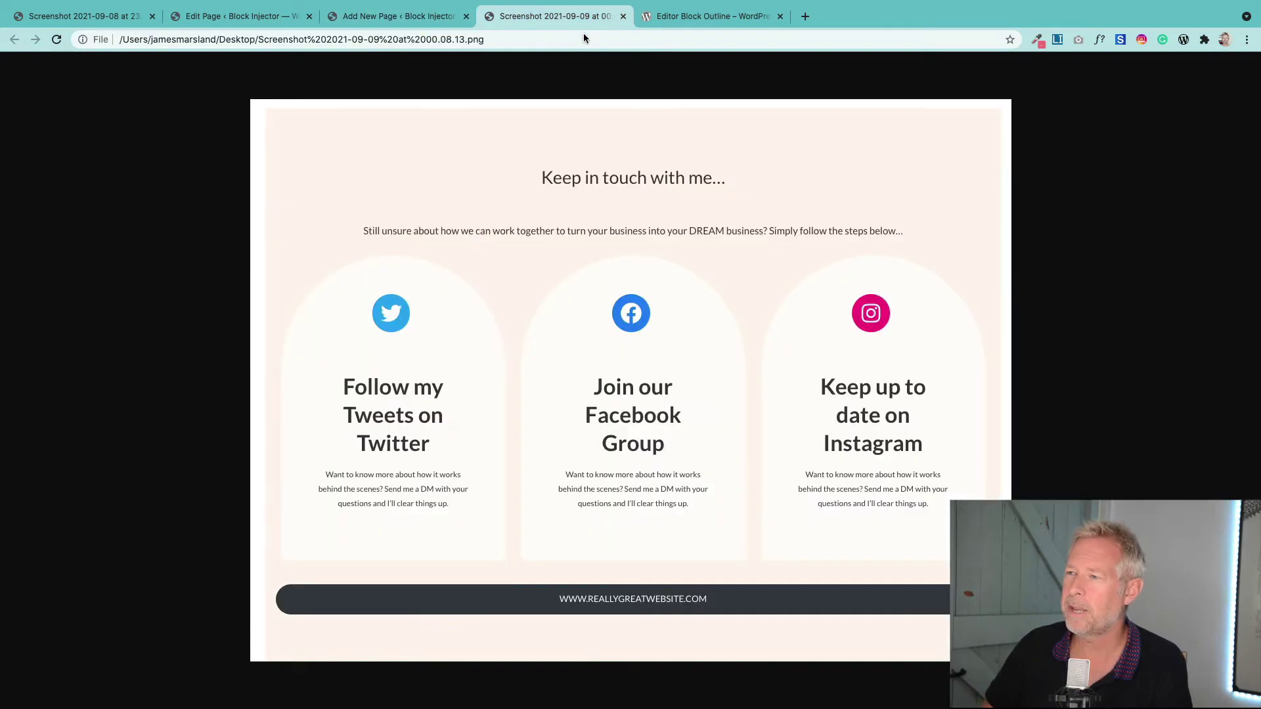
{"action": "left_click", "coordinate": [1037, 40]}
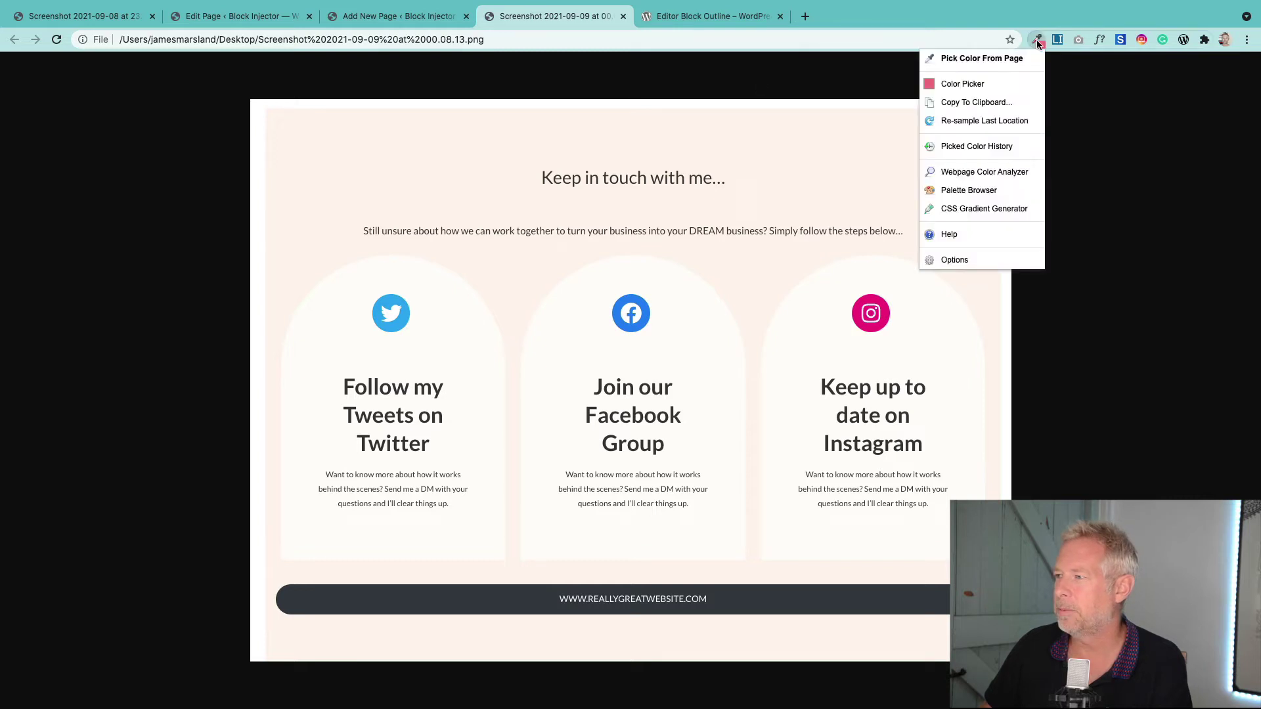
{"action": "left_click", "coordinate": [1003, 61]}
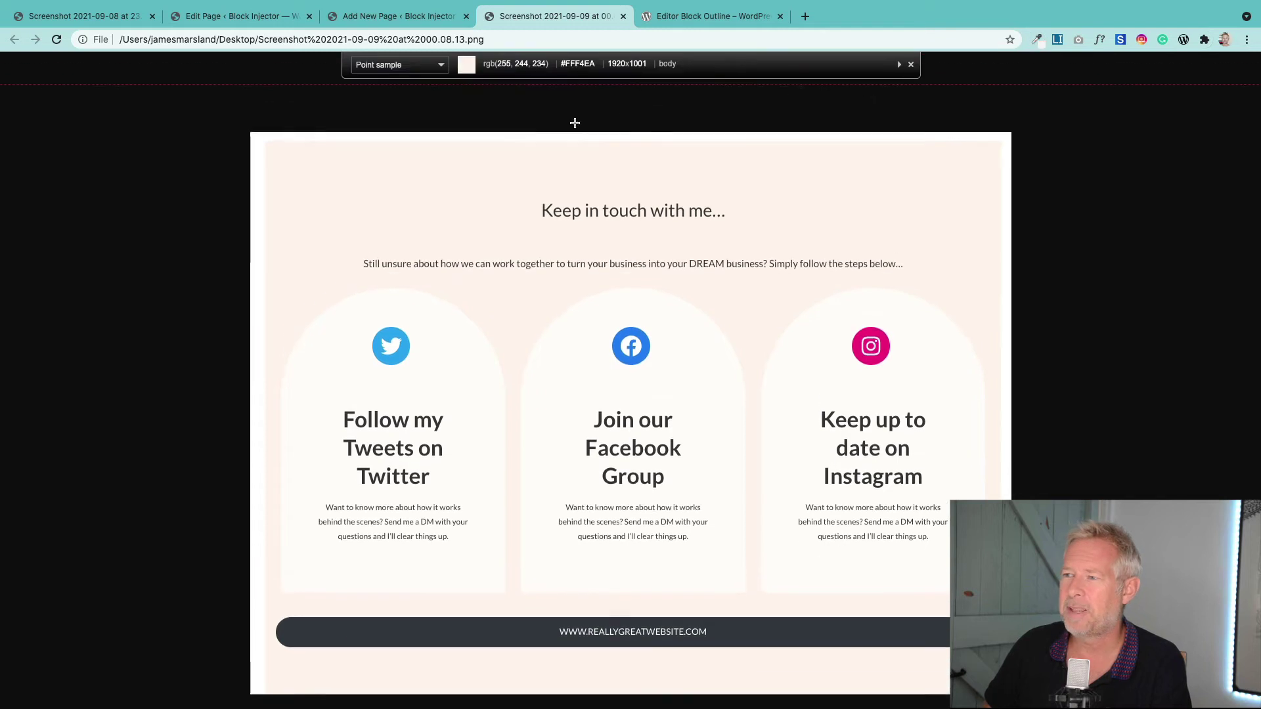
{"action": "left_click", "coordinate": [324, 197]}
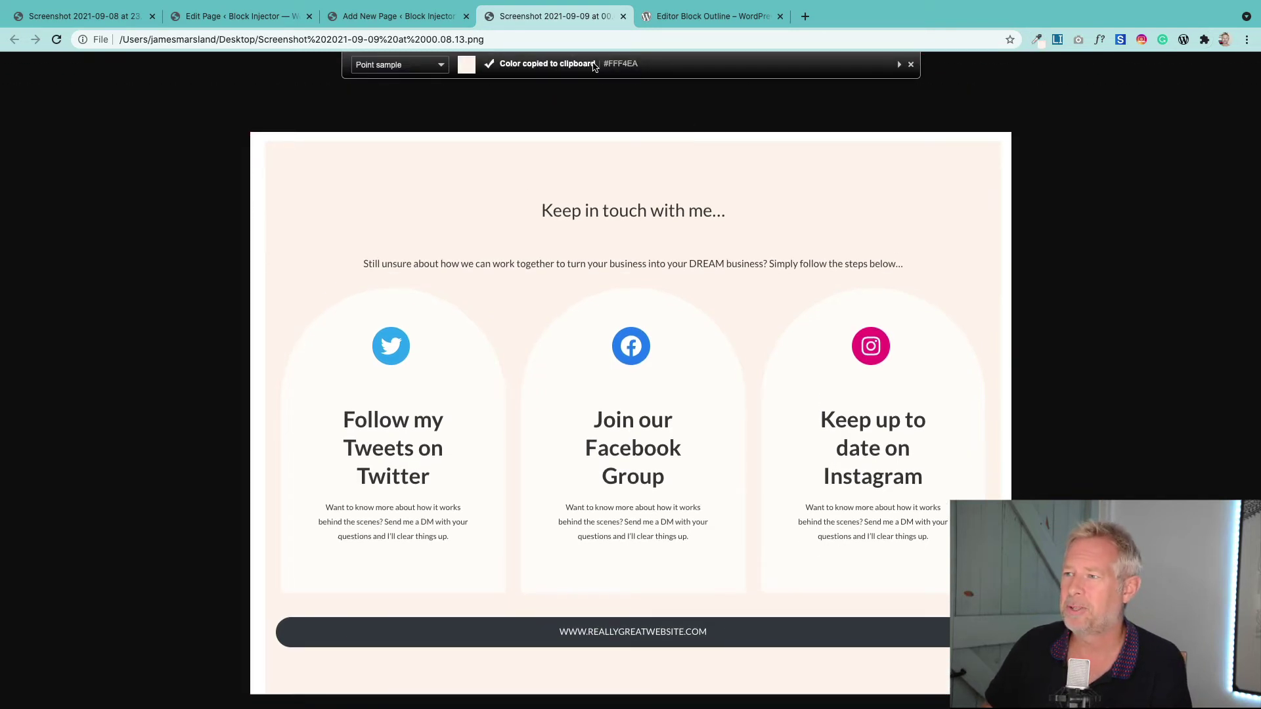
Step: Paste #FFF4EA as the custom background colour of the columns block
{"action": "left_click", "coordinate": [381, 18]}
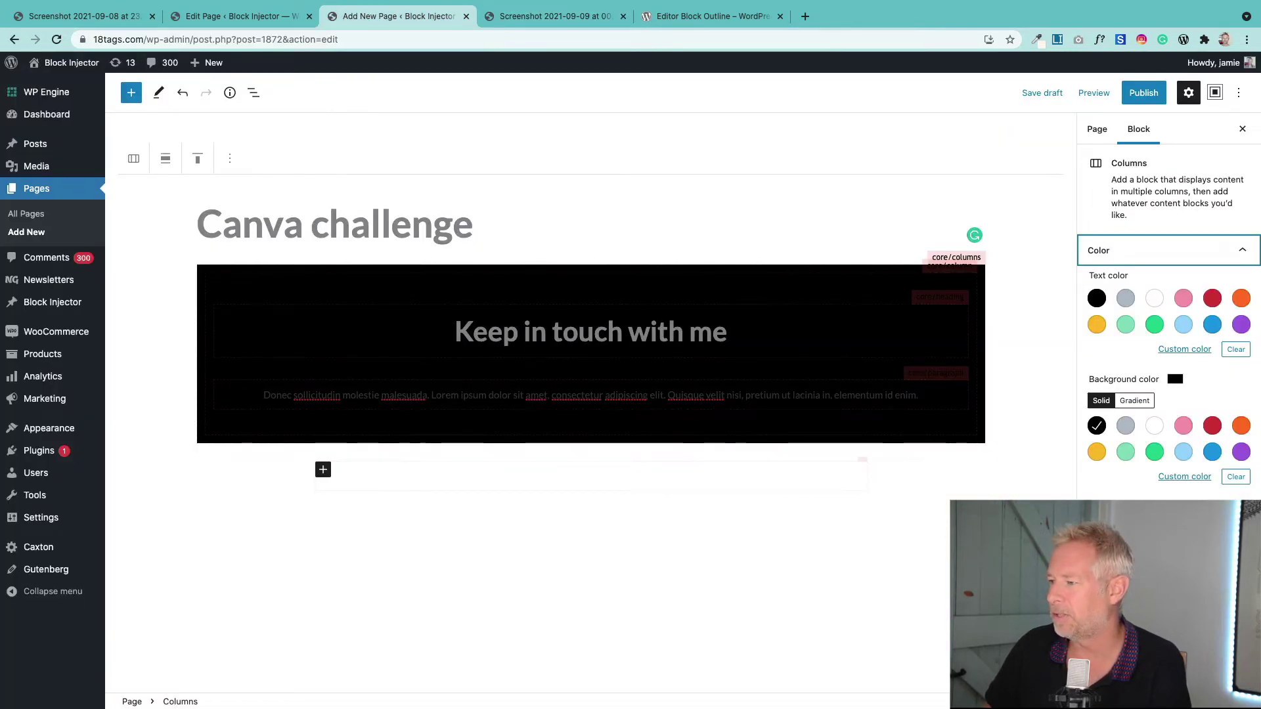
{"action": "left_click", "coordinate": [1184, 476]}
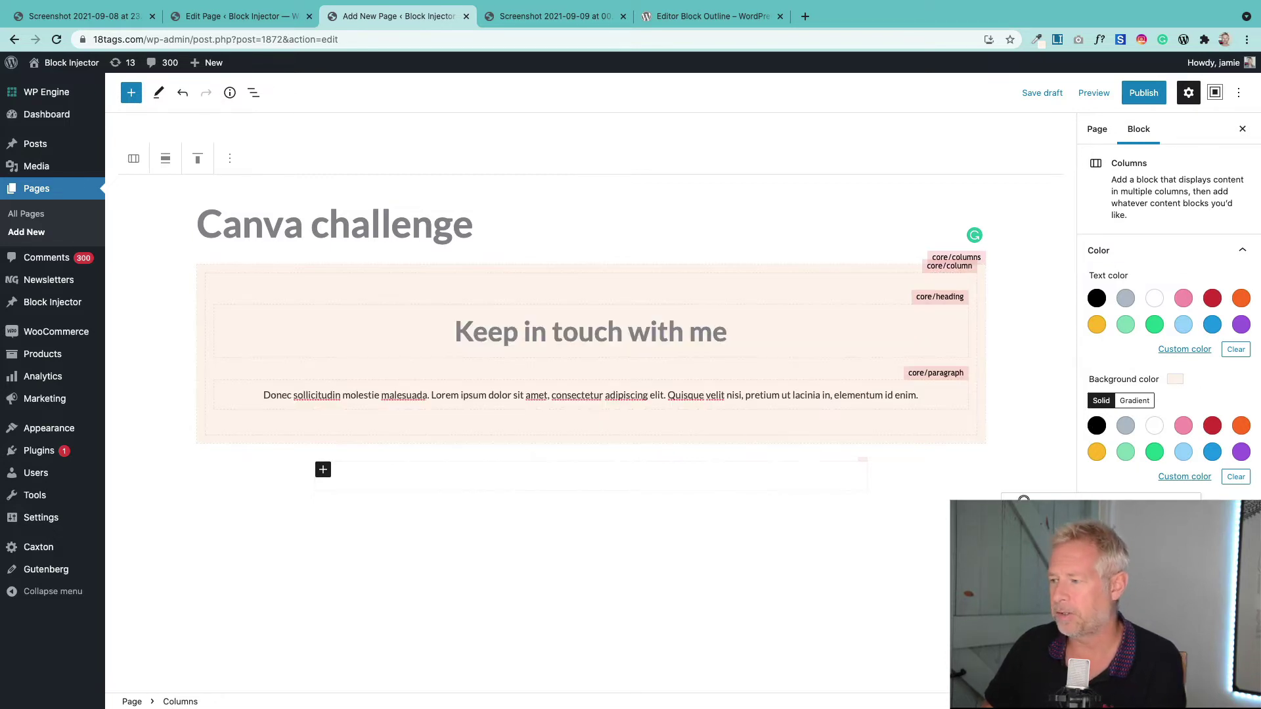
{"action": "key", "text": "super+v"}
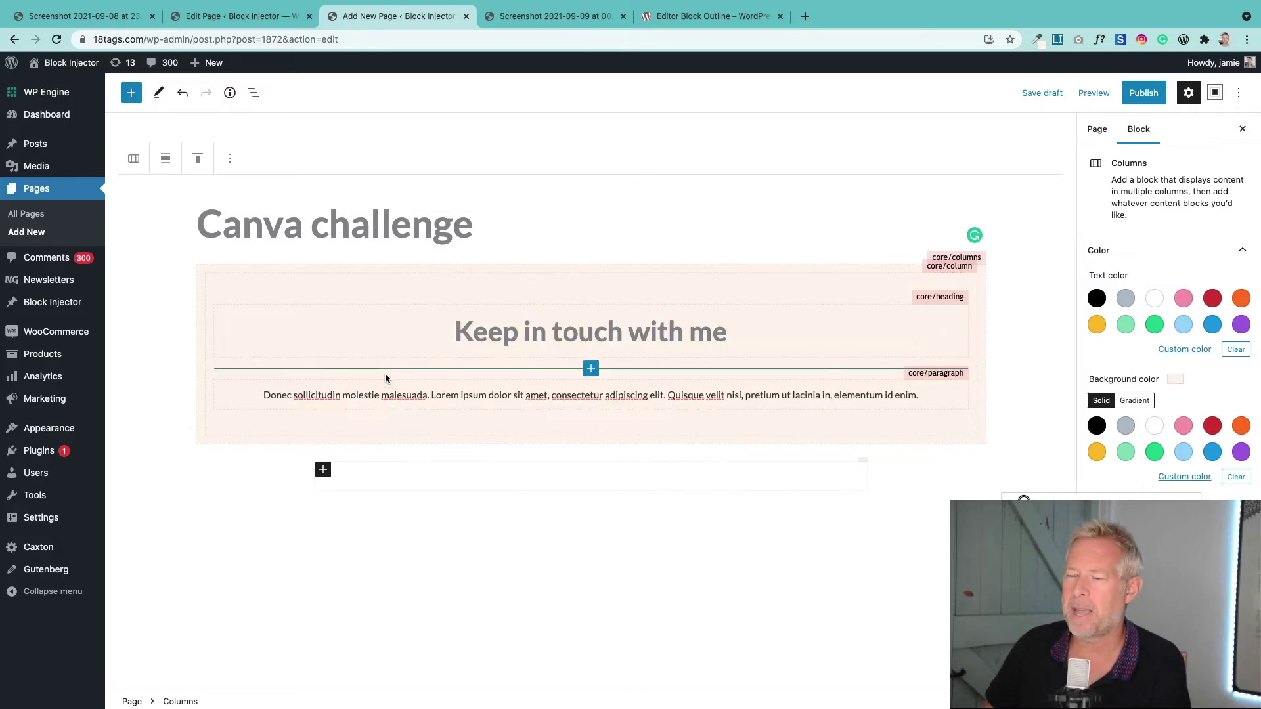
Step: Insert a new Columns block below the paragraph using /columns
{"action": "left_click", "coordinate": [526, 16]}
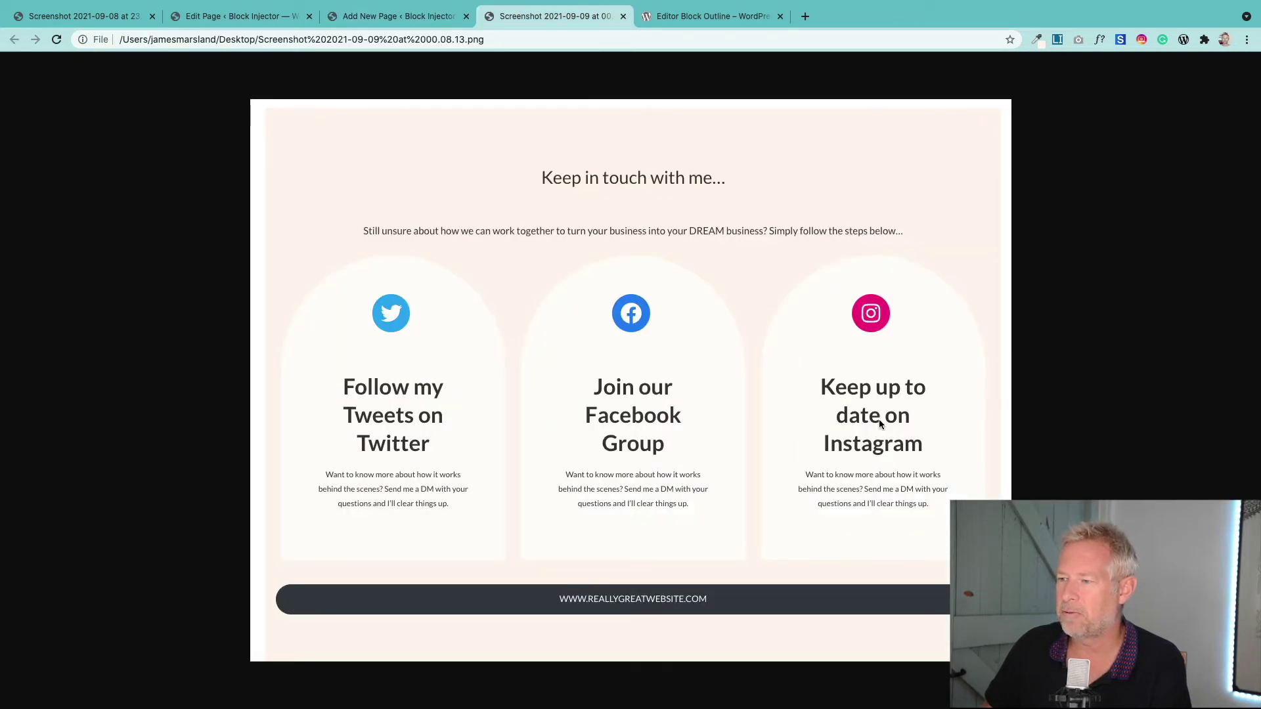
{"action": "left_click", "coordinate": [418, 23]}
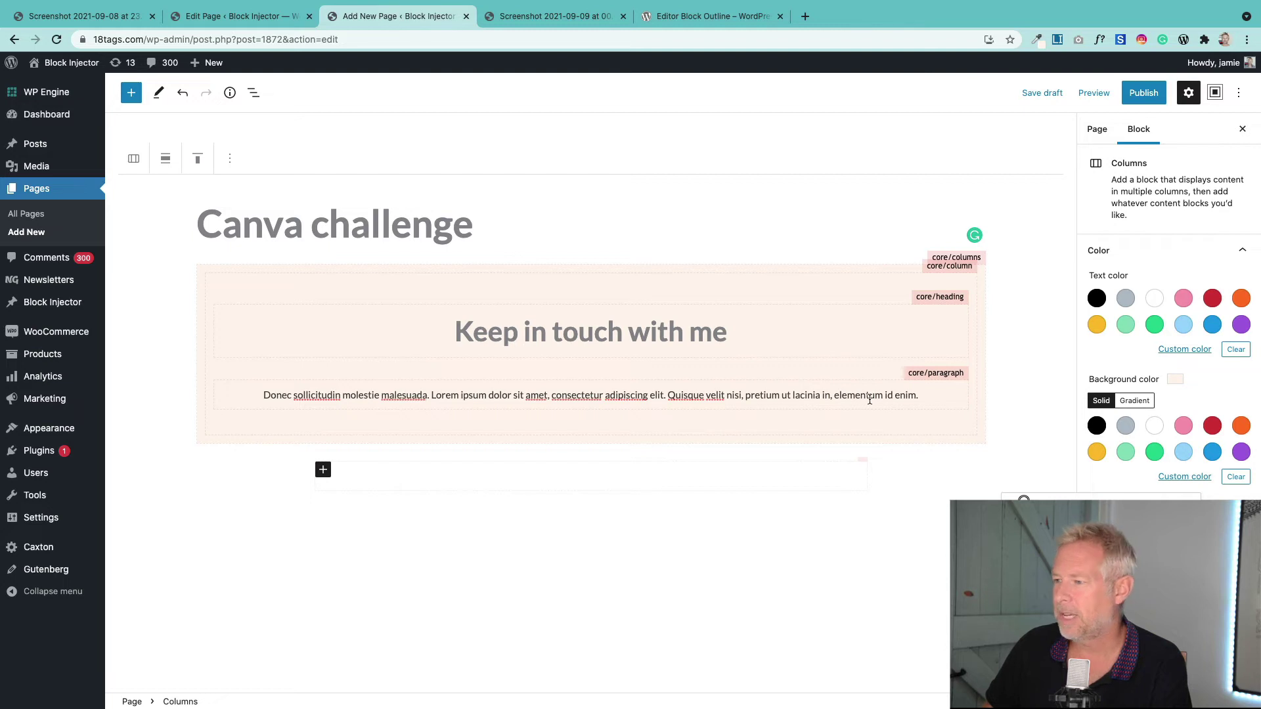
{"action": "left_click", "coordinate": [918, 396]}
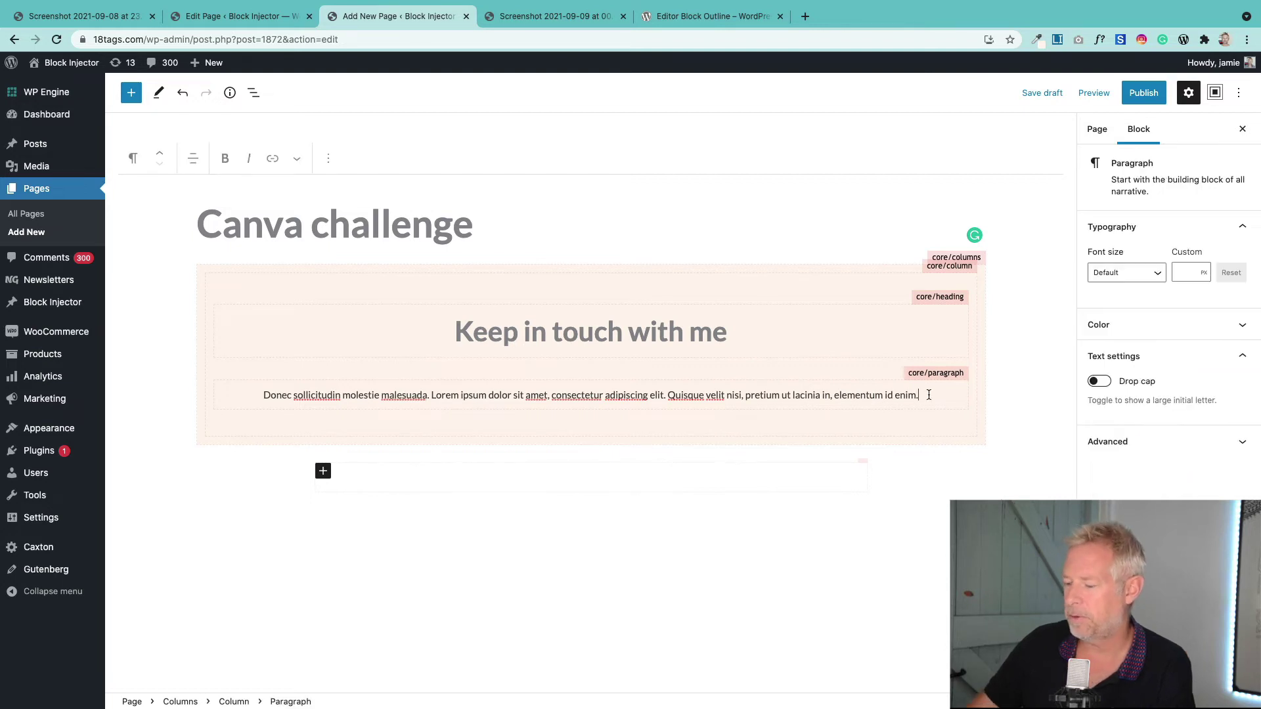
{"action": "key", "text": "Return"}
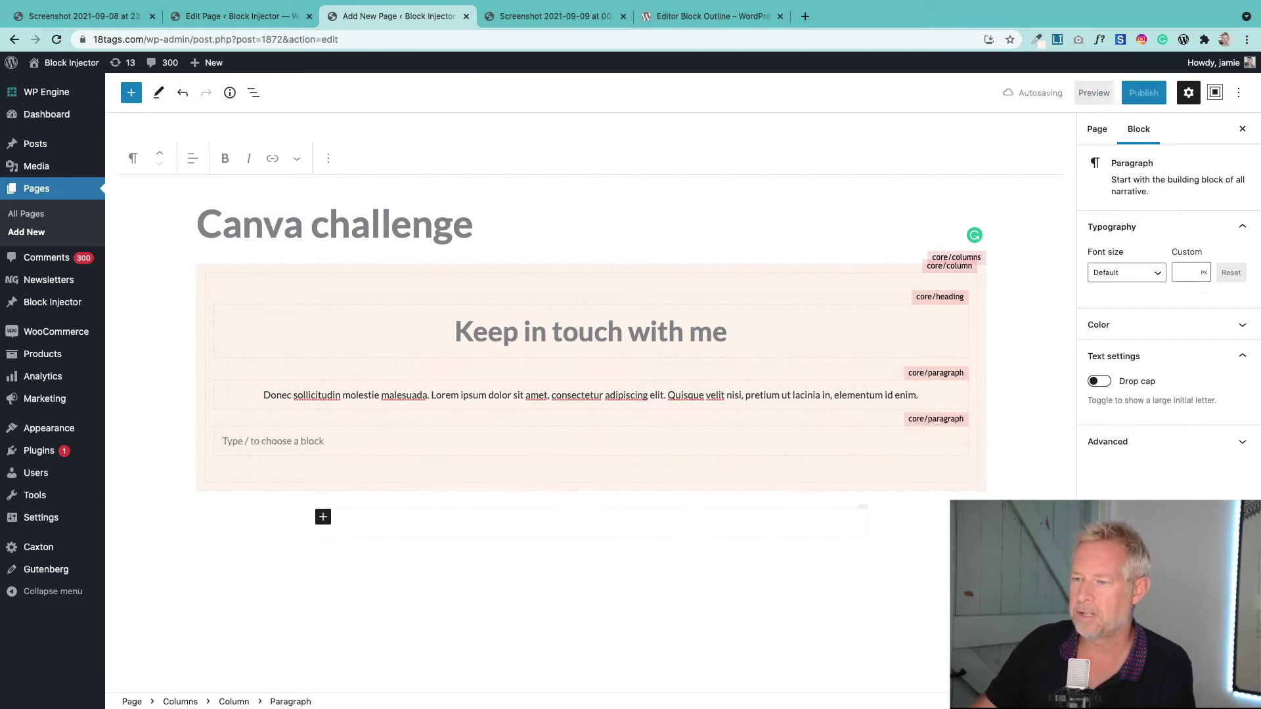
{"action": "type", "text": "/"}
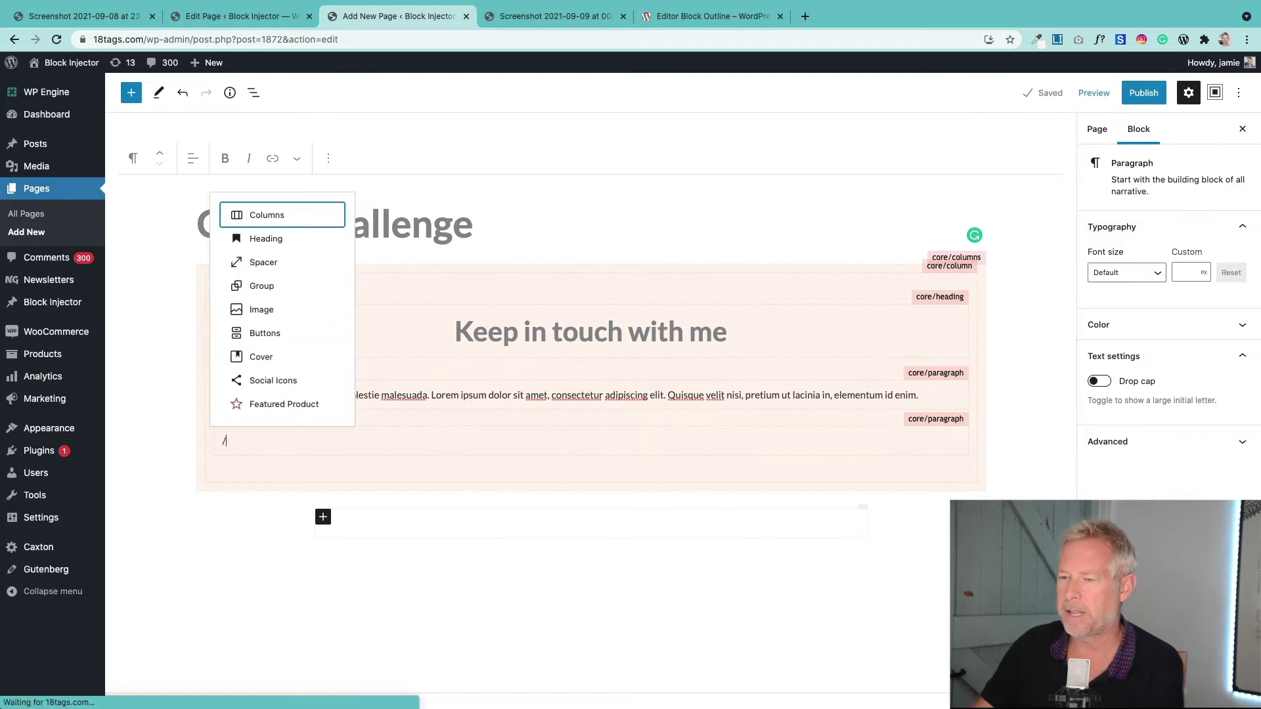
{"action": "type", "text": "columns"}
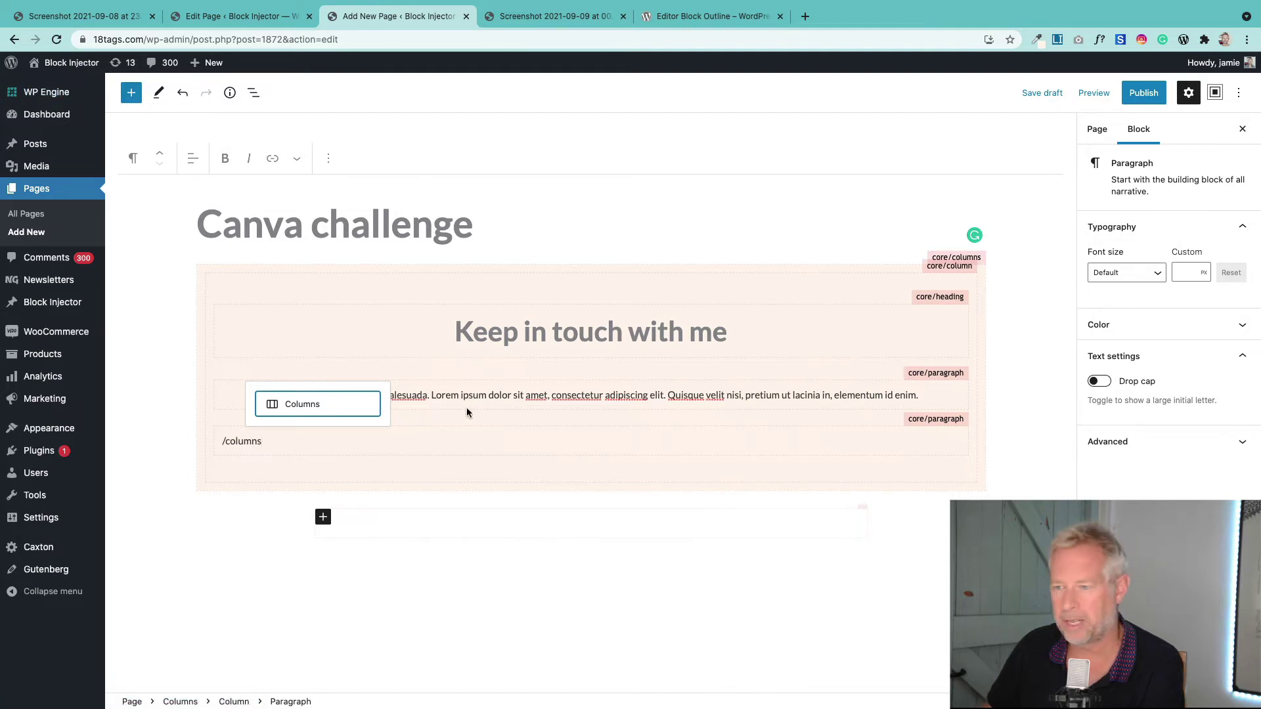
{"action": "left_click", "coordinate": [291, 405]}
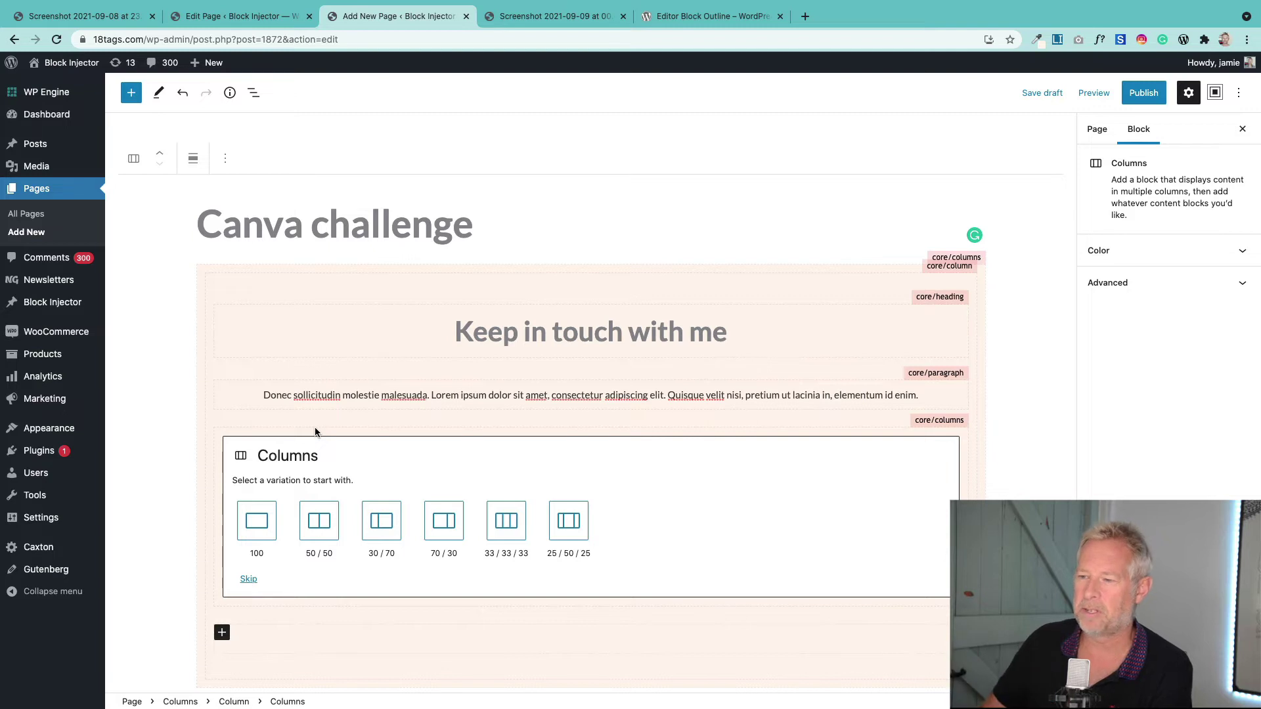
Step: Choose the 33 / 33 / 33 column layout and start adding a block to the first column
{"action": "left_click", "coordinate": [505, 524]}
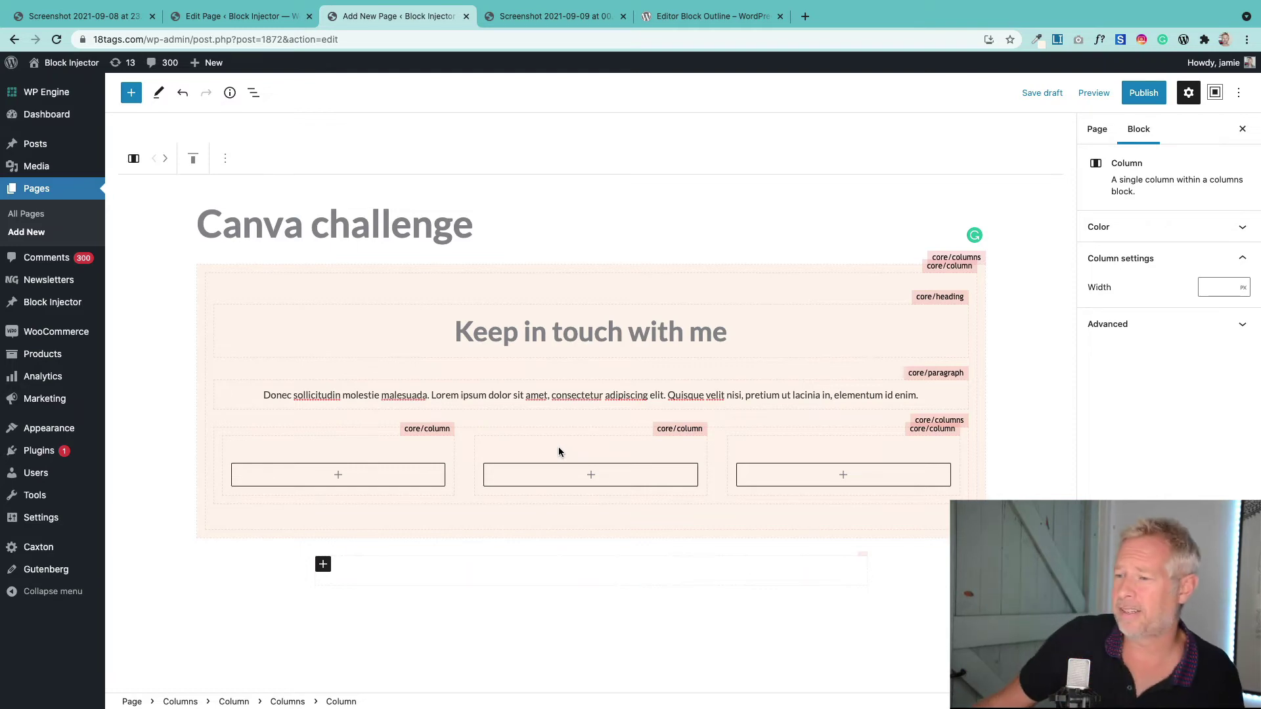
{"action": "left_click", "coordinate": [530, 20]}
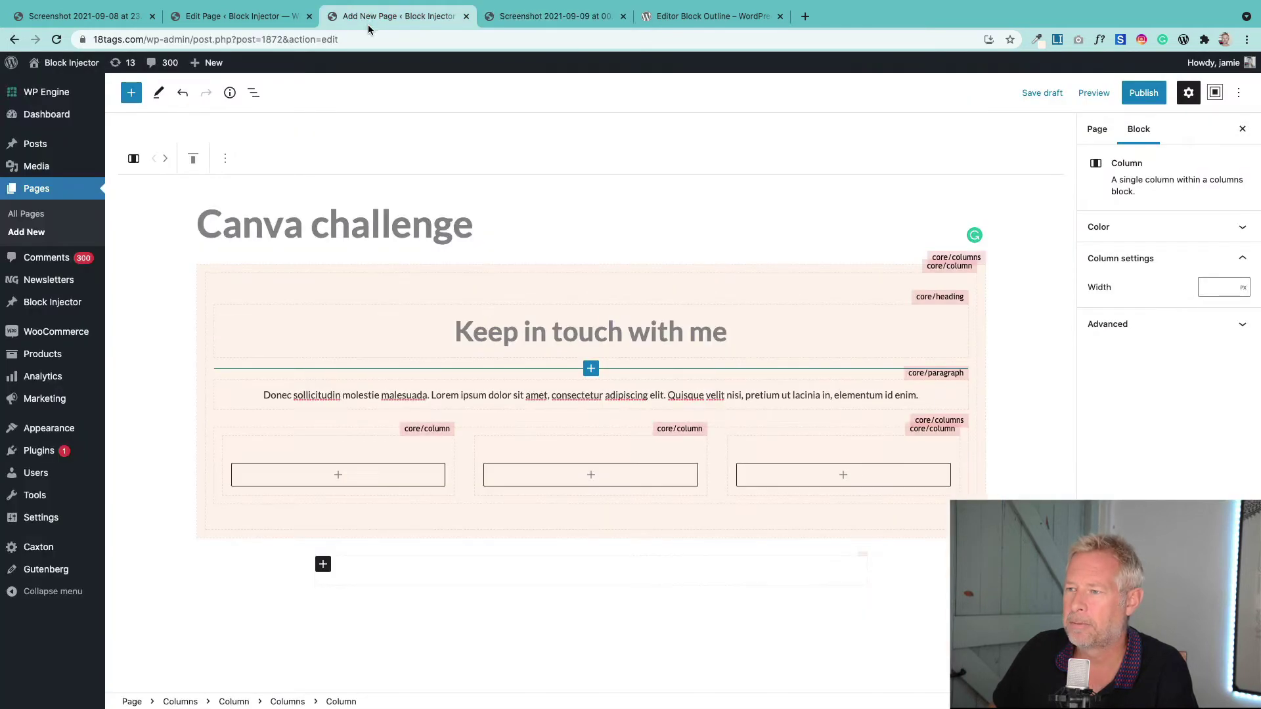
{"action": "left_click", "coordinate": [368, 19]}
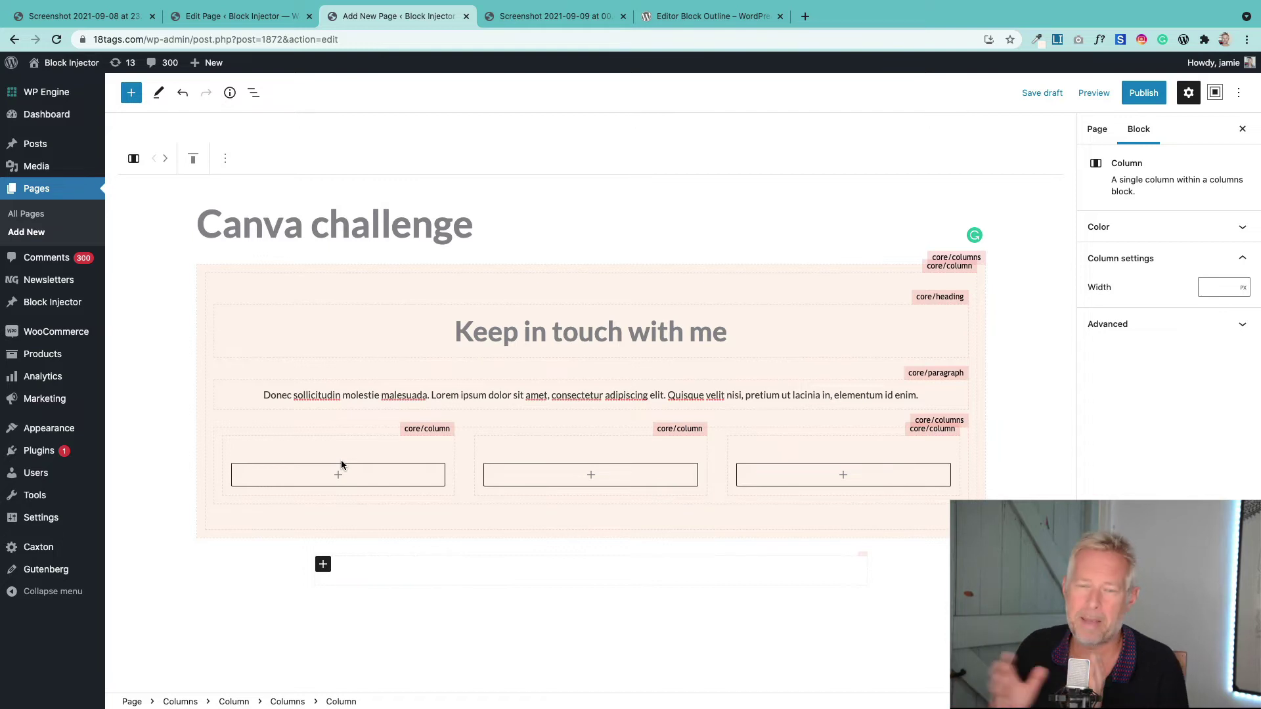
{"action": "left_click", "coordinate": [338, 474]}
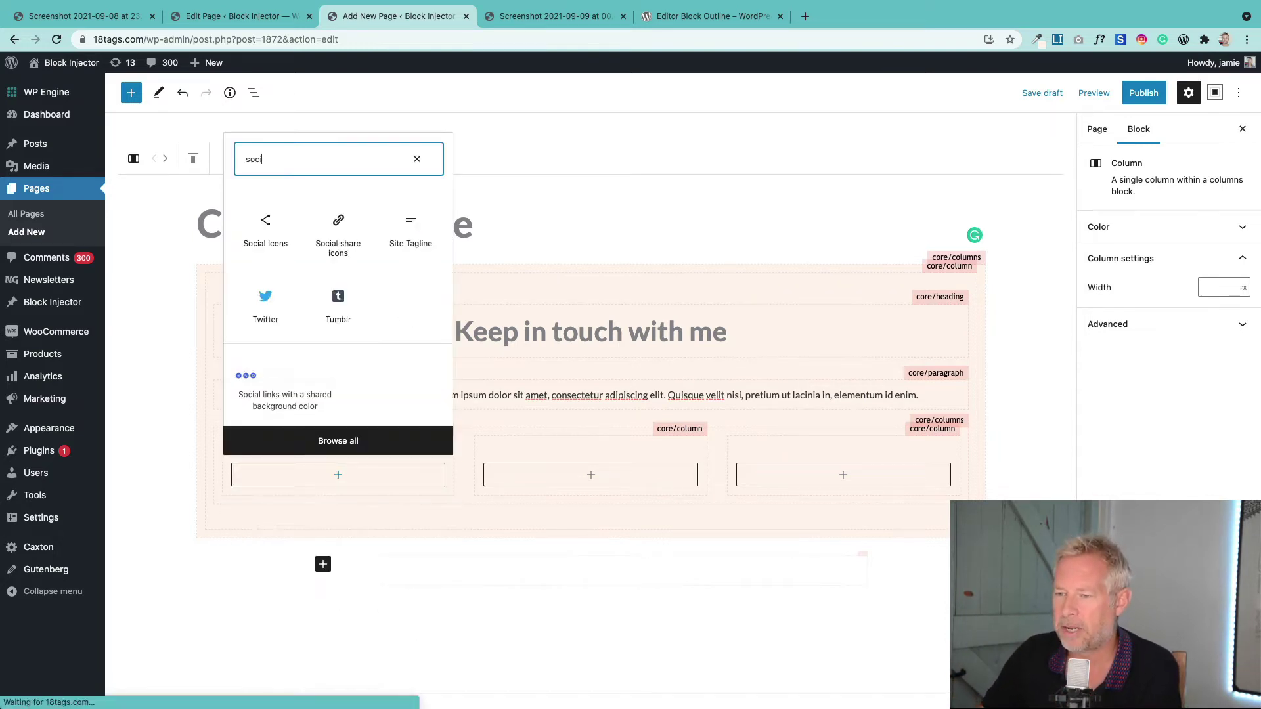
Step: Insert a Social Icons block into the first column
{"action": "left_click", "coordinate": [438, 488]}
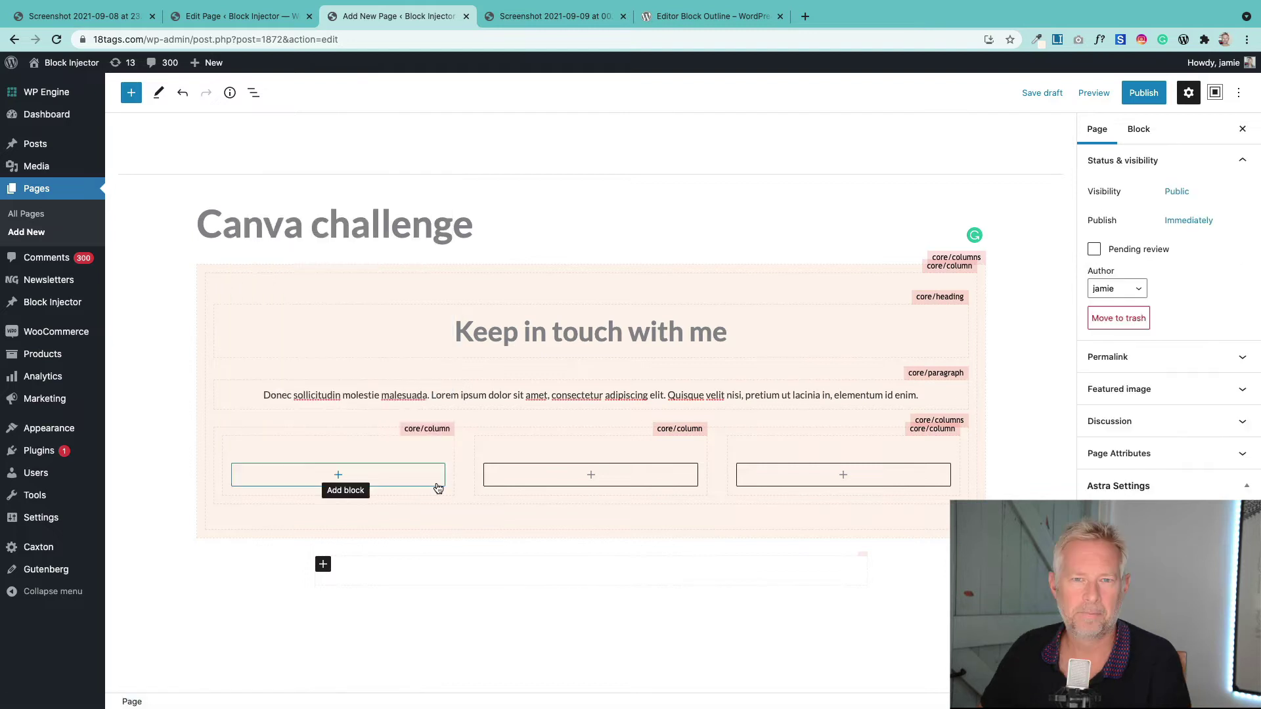
{"action": "left_click", "coordinate": [341, 475]}
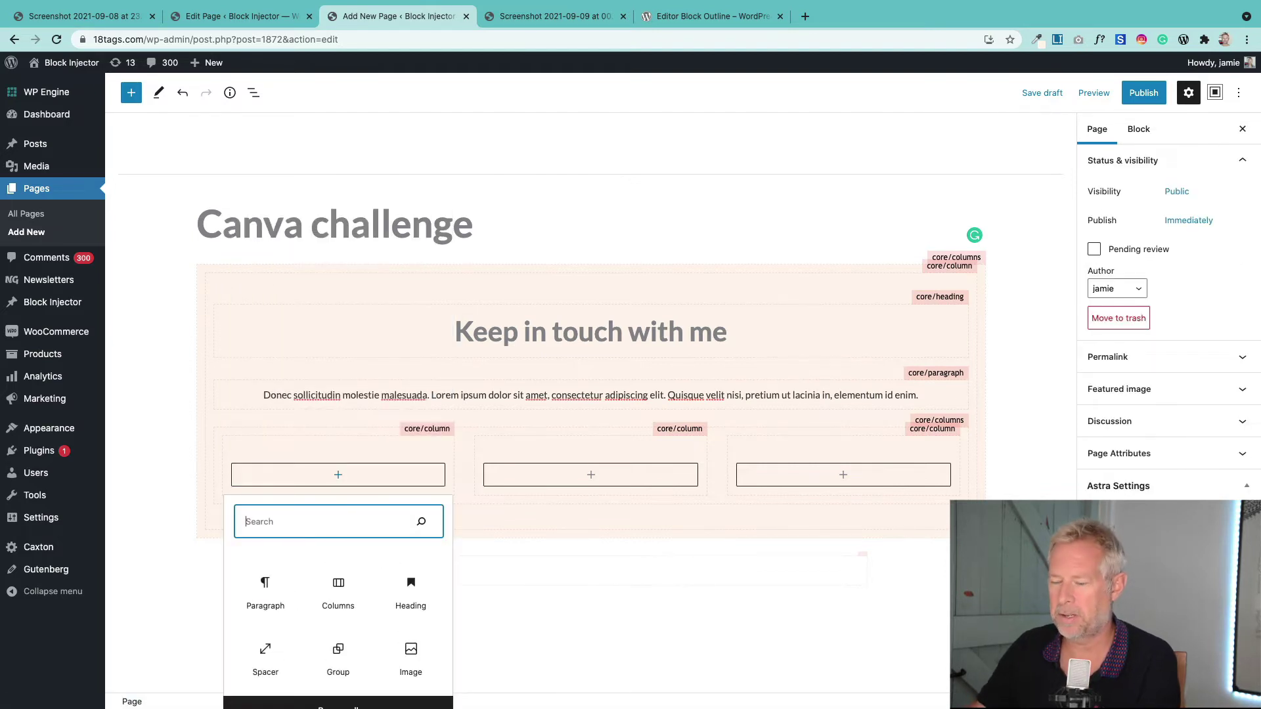
{"action": "type", "text": "so"}
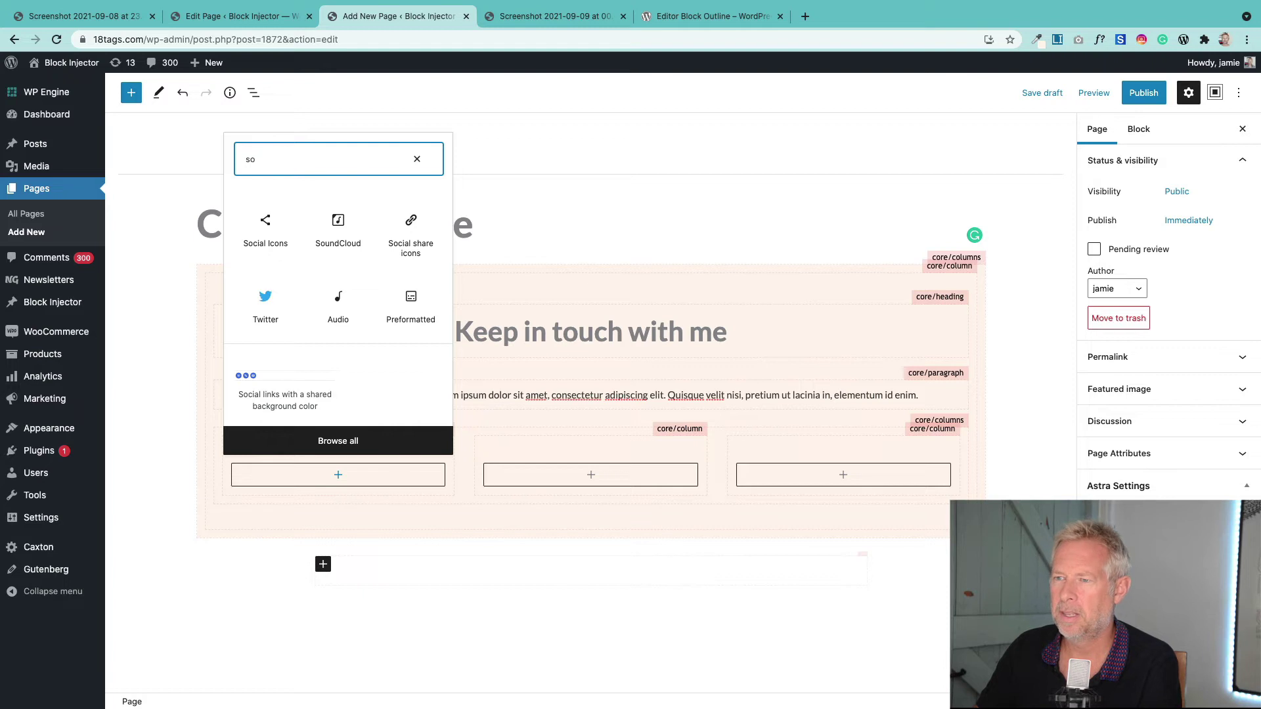
{"action": "type", "text": "ci"}
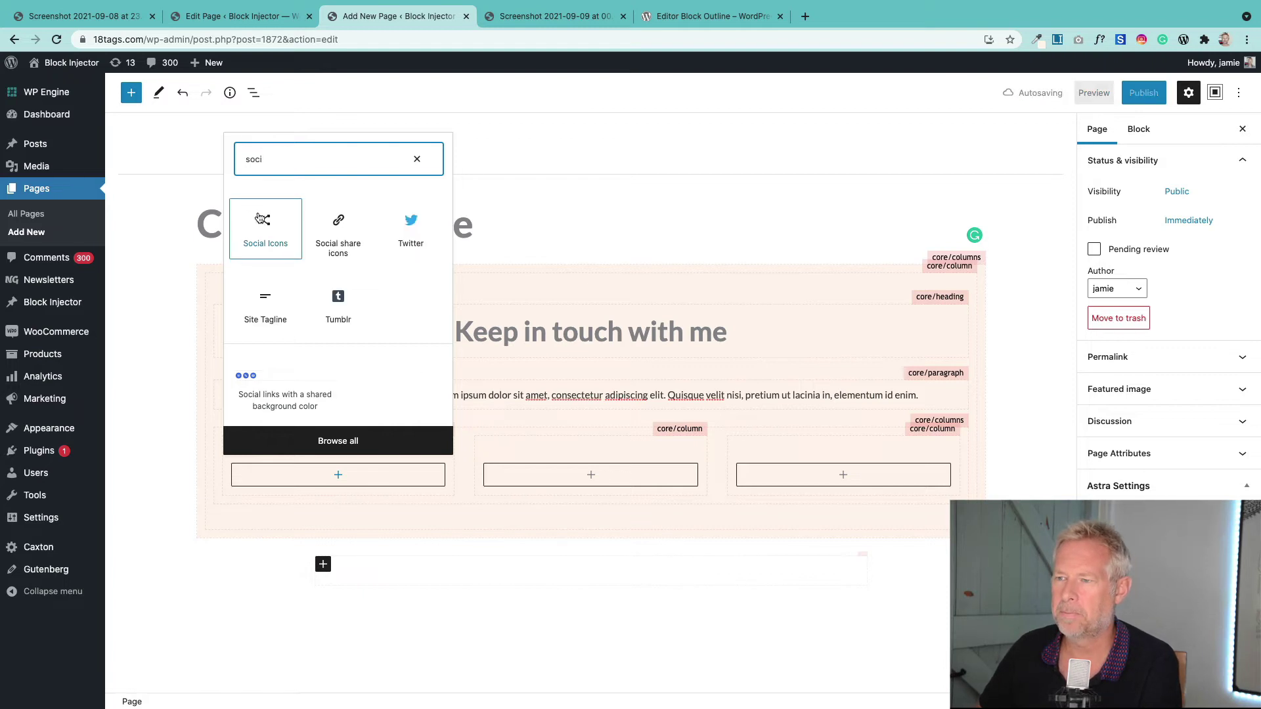
{"action": "left_click", "coordinate": [261, 219]}
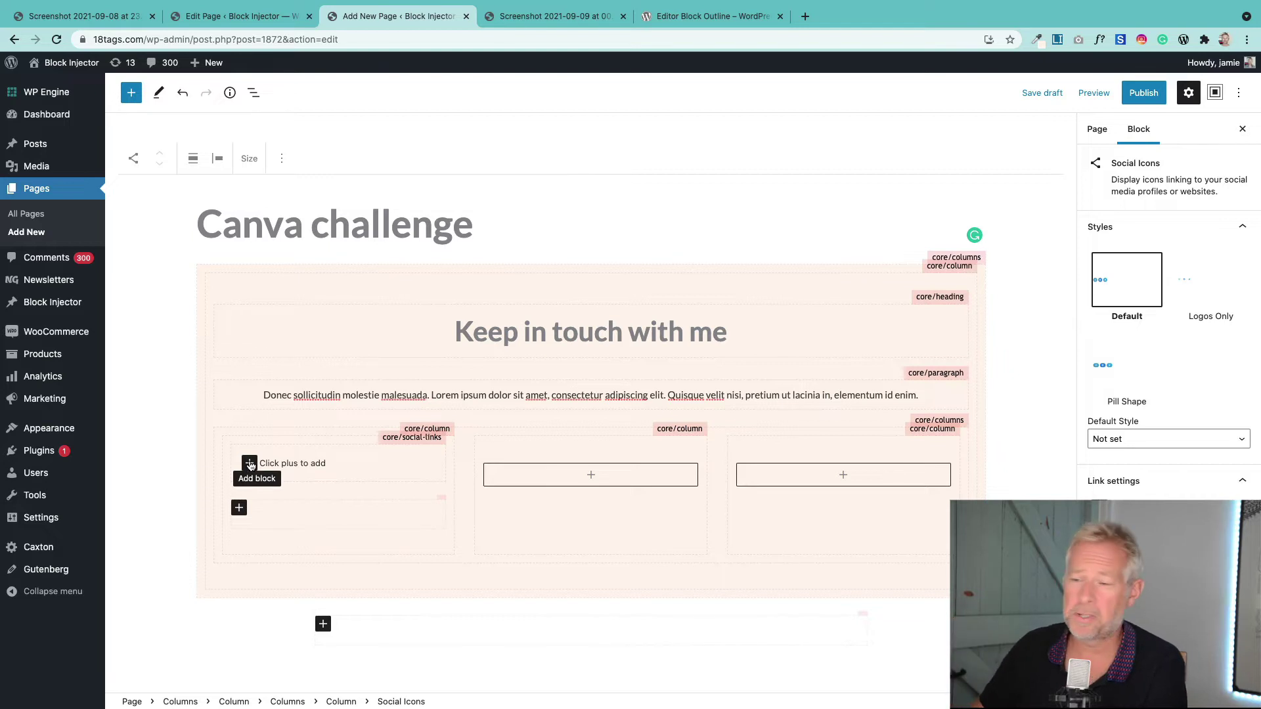
Step: Add a Twitter icon with the placeholder link '#'
{"action": "left_click", "coordinate": [249, 464]}
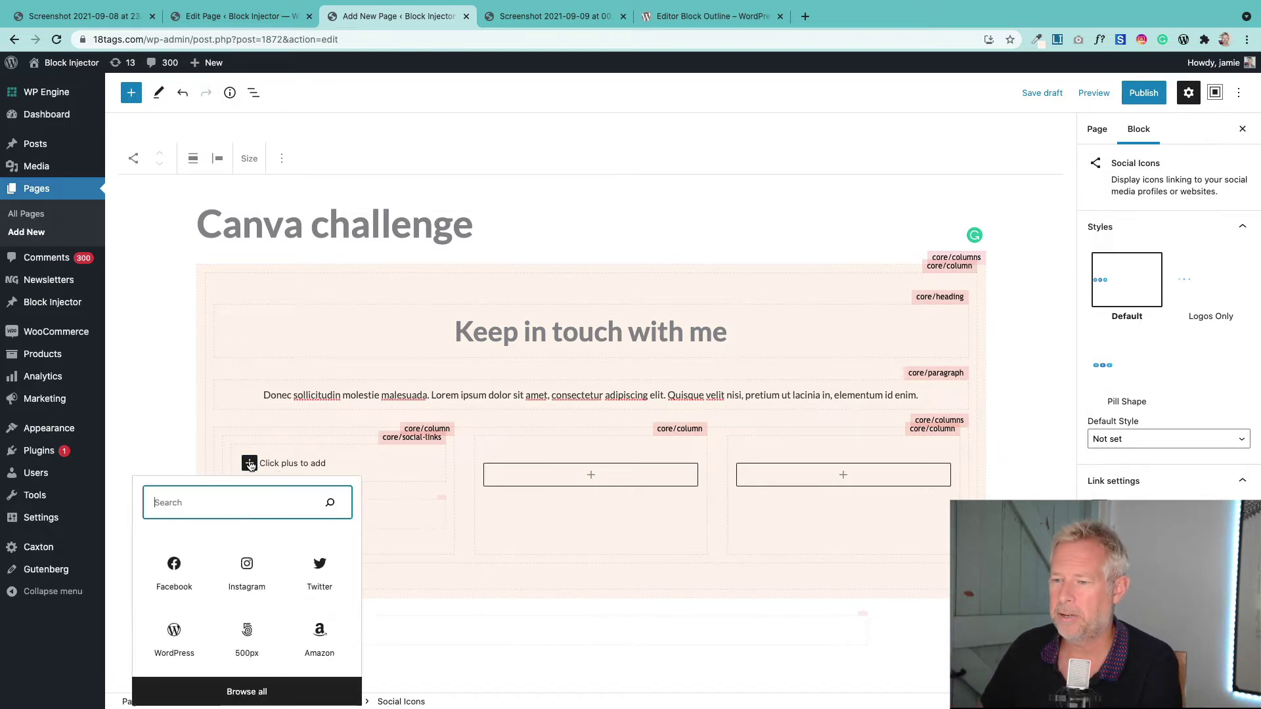
{"action": "type", "text": "twitter"}
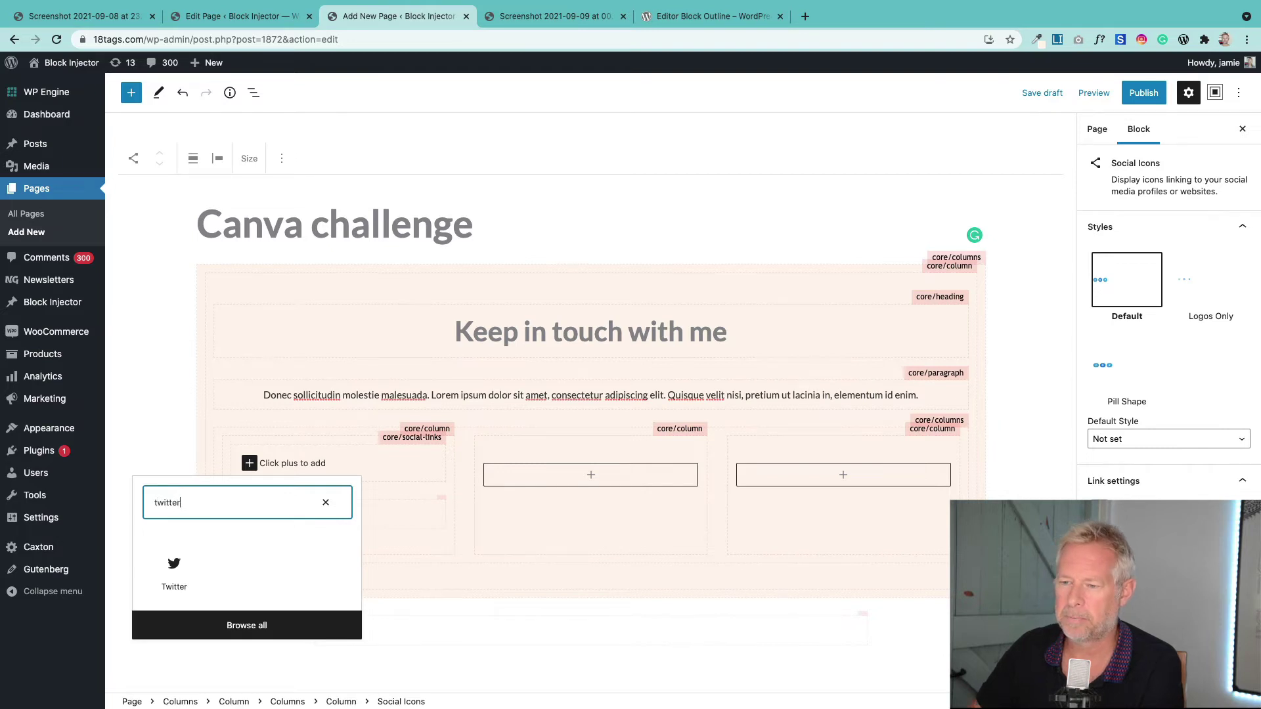
{"action": "left_click", "coordinate": [168, 565]}
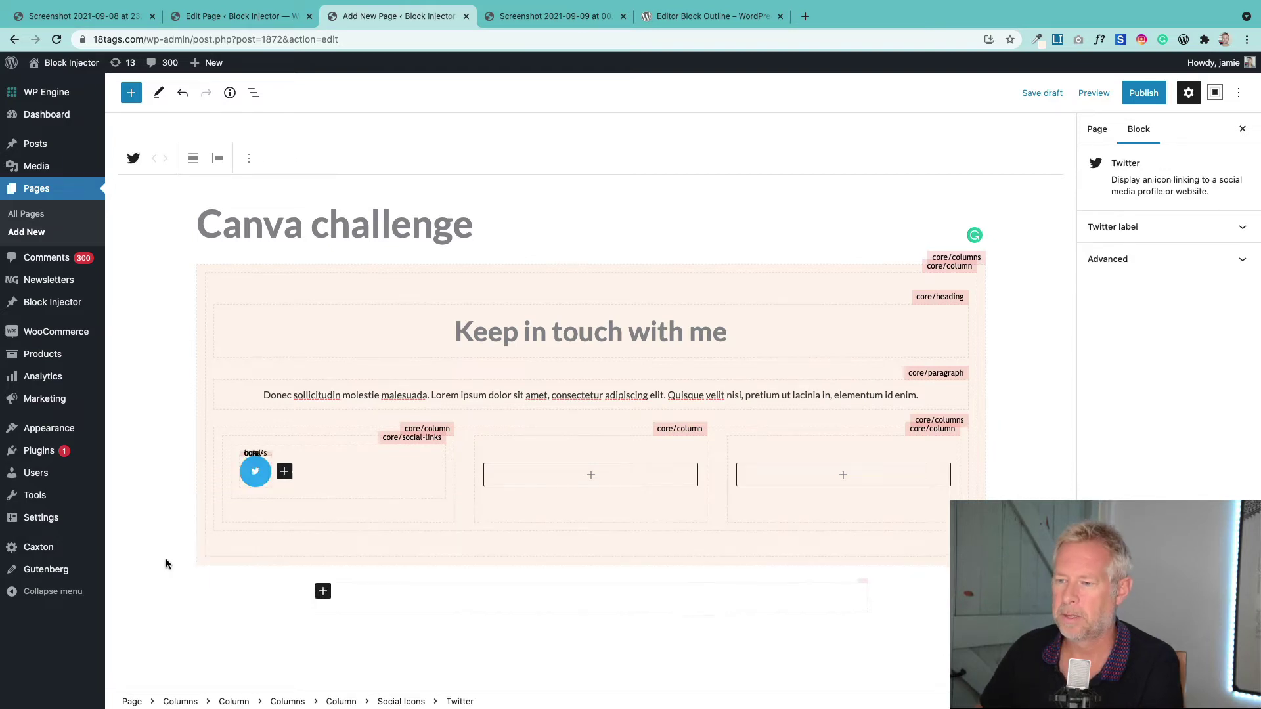
{"action": "left_click", "coordinate": [256, 474]}
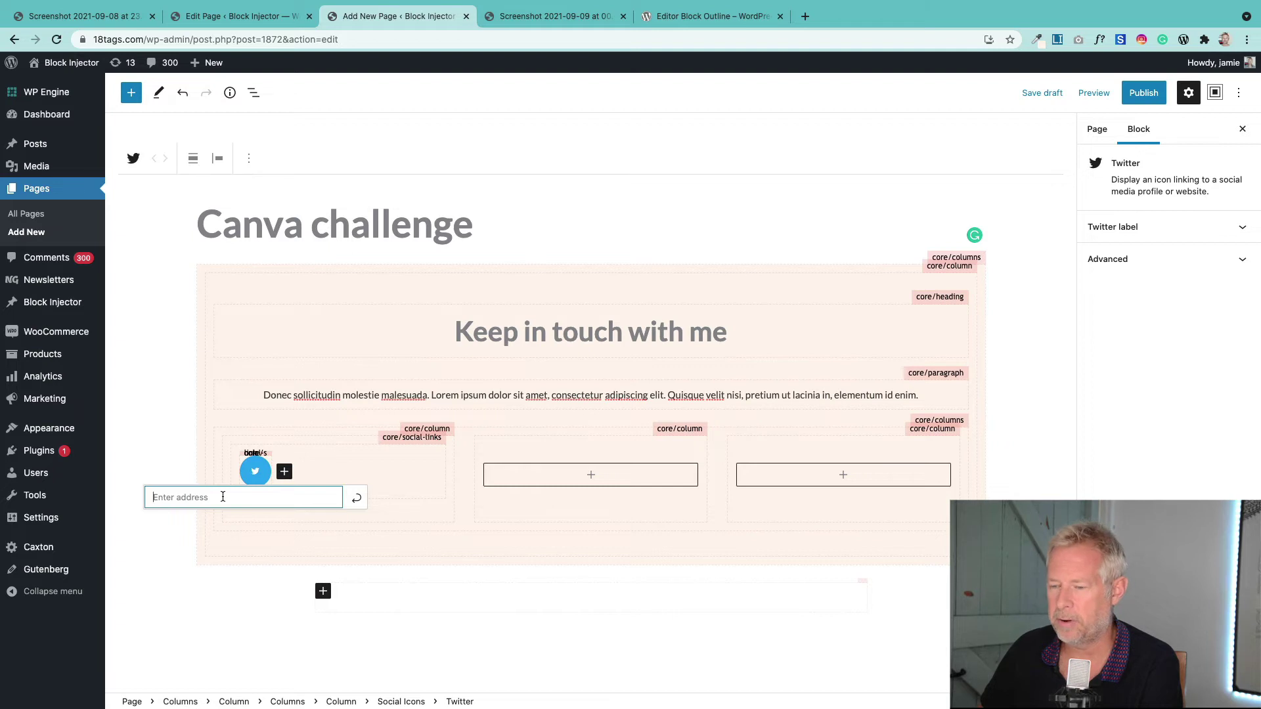
{"action": "type", "text": "#"}
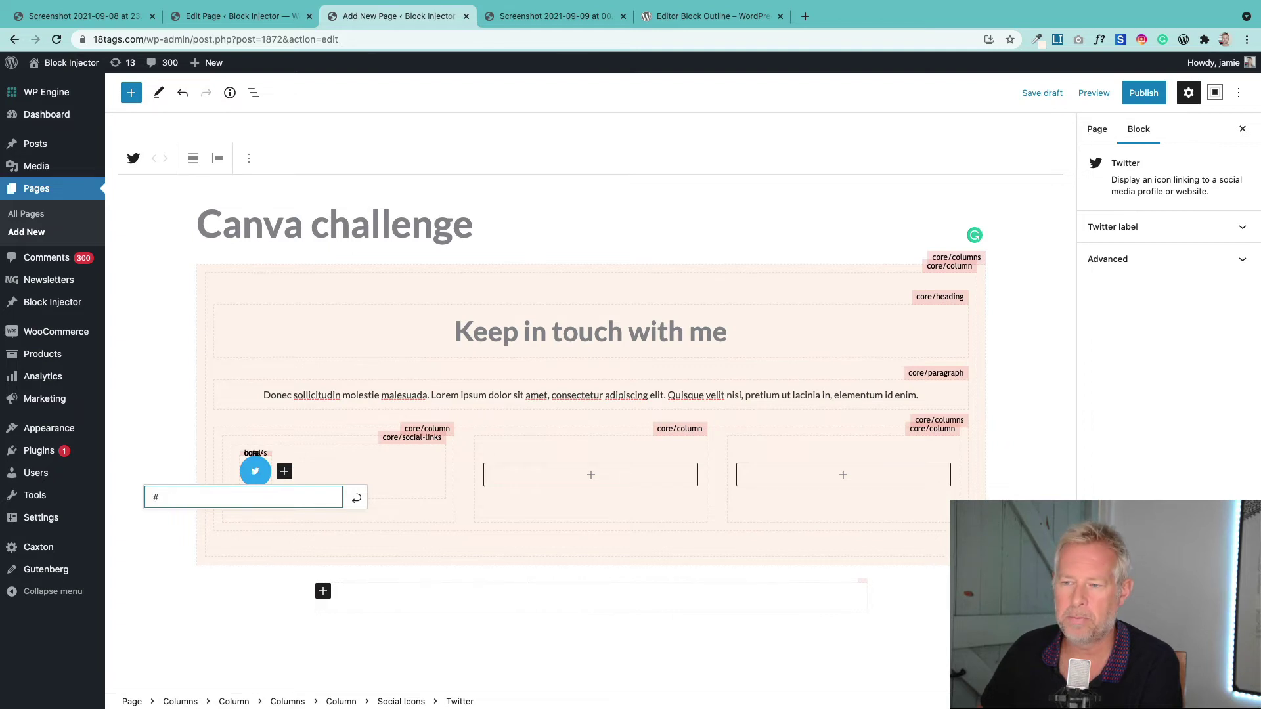
{"action": "left_click", "coordinate": [355, 500]}
Step: Centre the Social Icons block's justification
{"action": "left_click", "coordinate": [322, 470]}
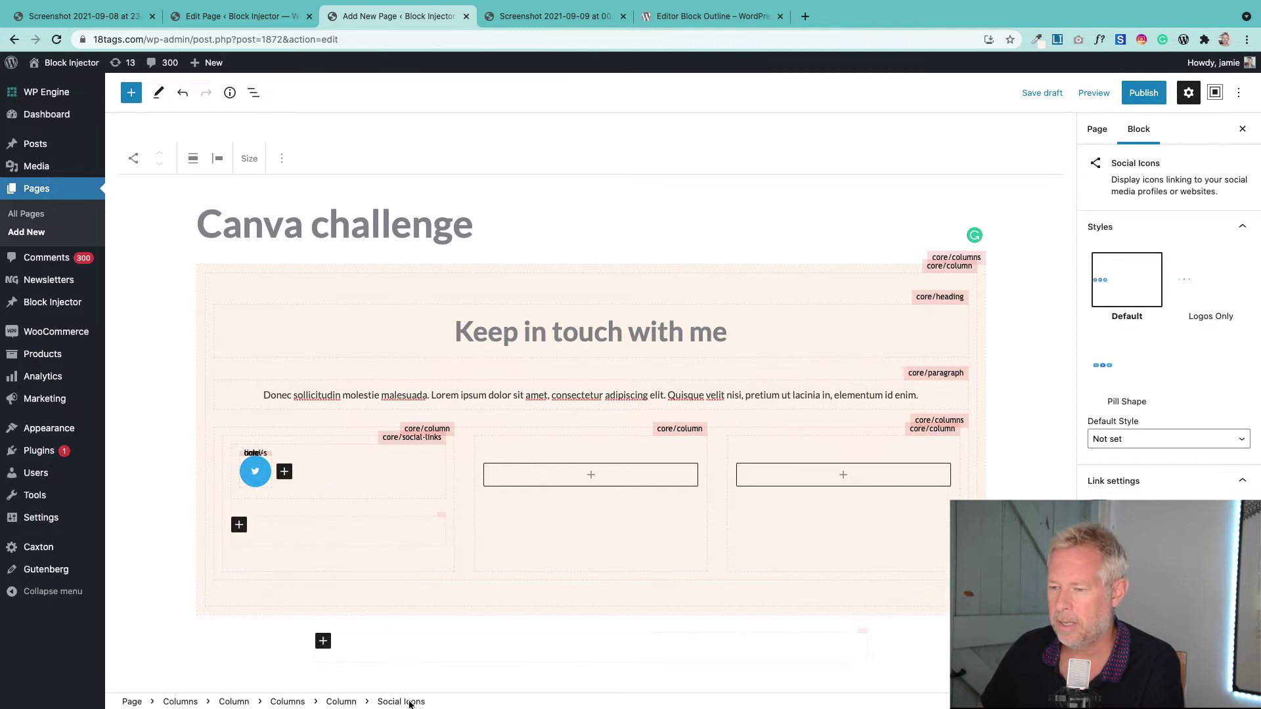
{"action": "left_click", "coordinate": [193, 158]}
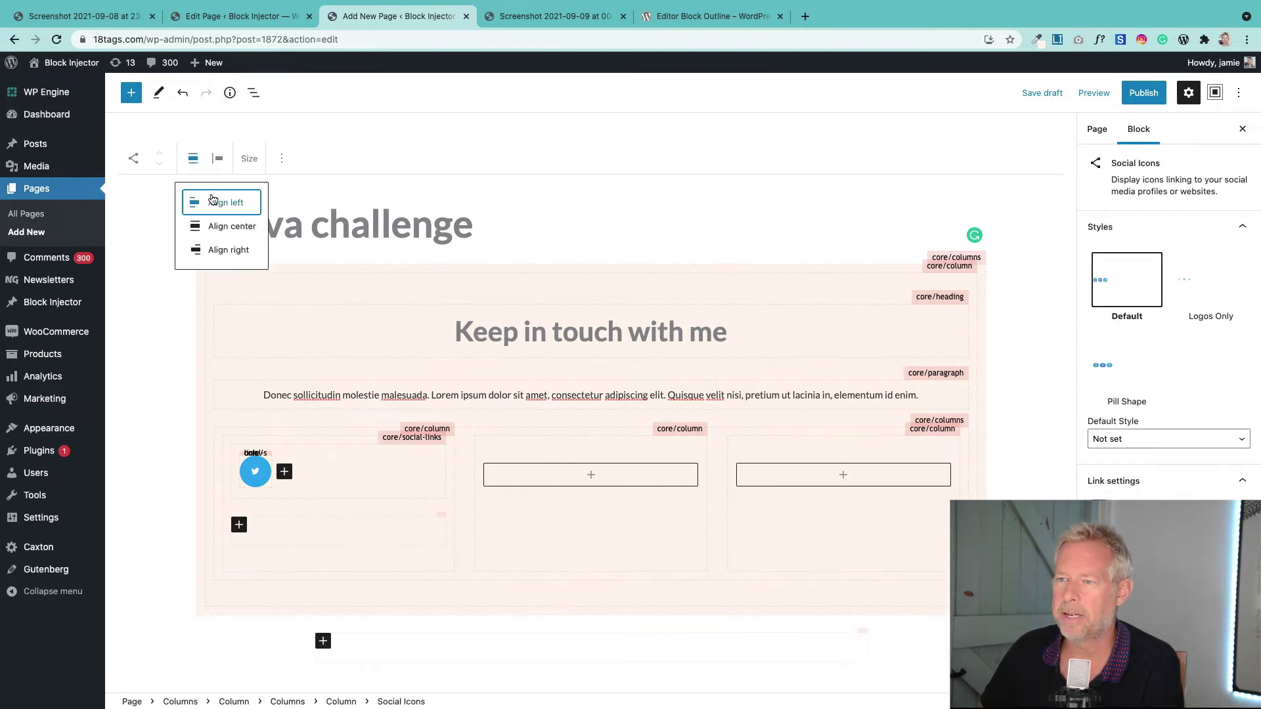
{"action": "left_click", "coordinate": [212, 225]}
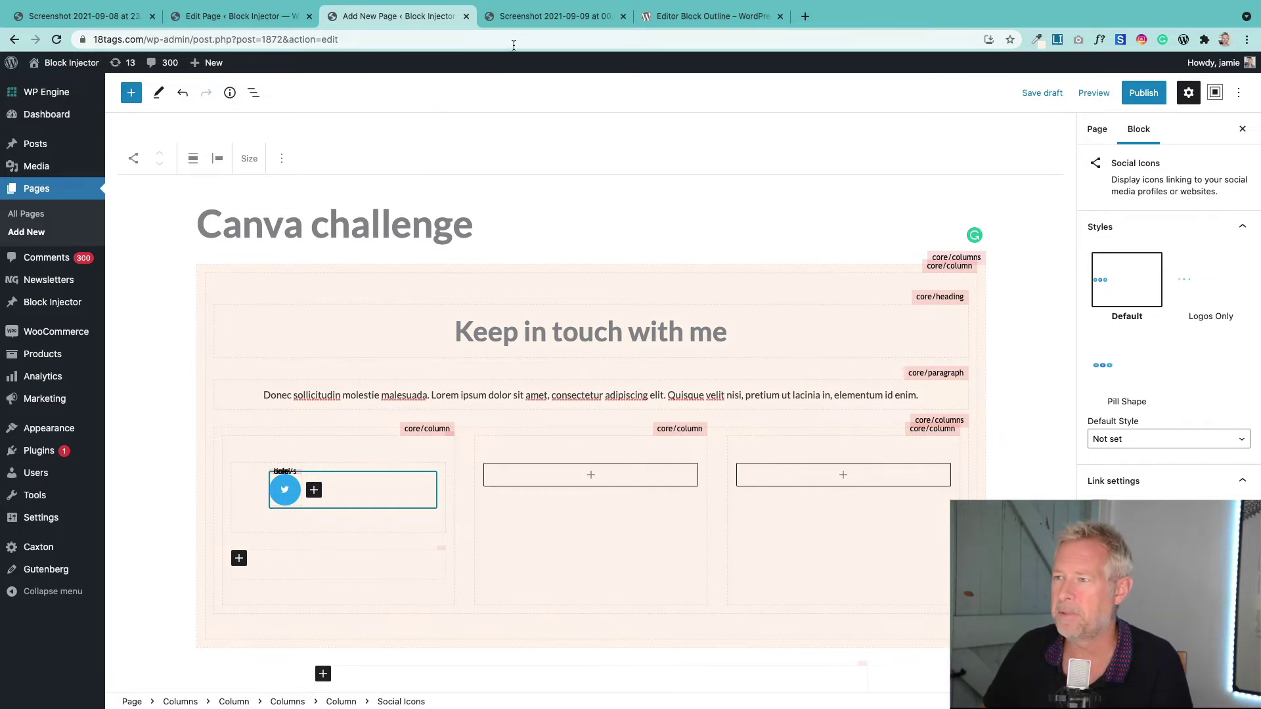
Step: Add a 'Follow my tweets' heading below the Twitter icon
{"action": "left_click", "coordinate": [521, 20]}
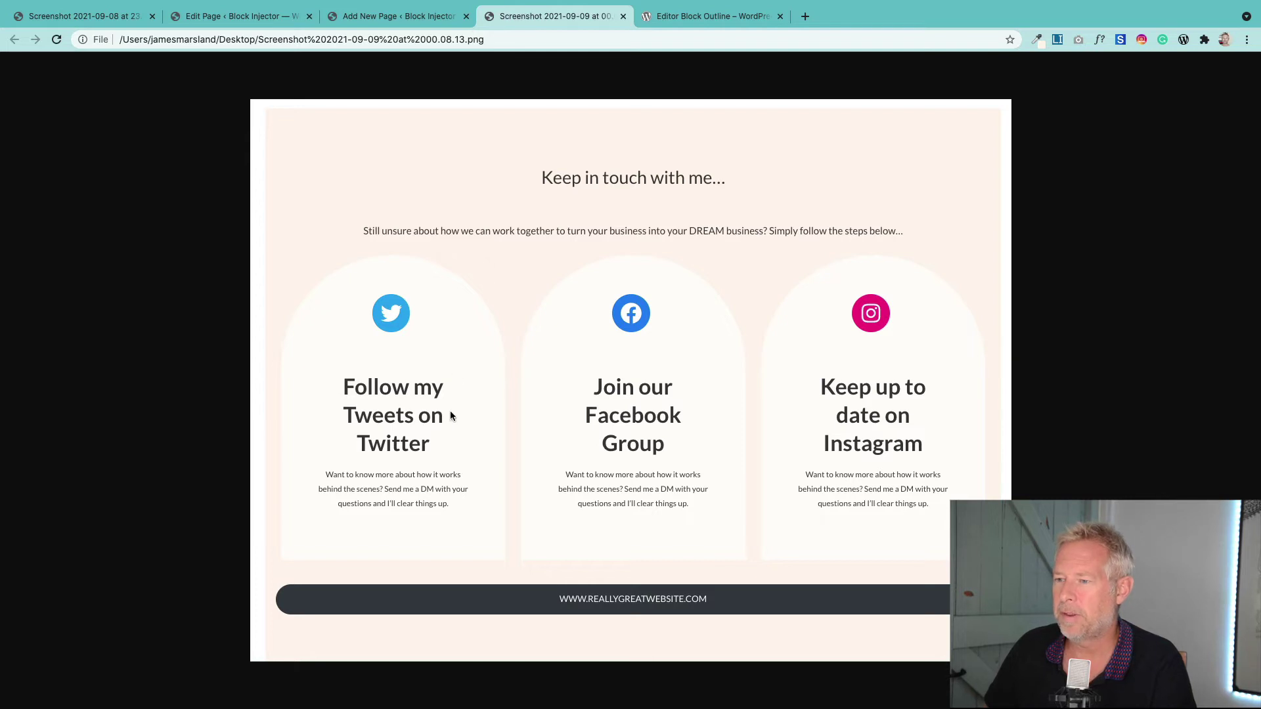
{"action": "left_click", "coordinate": [396, 20]}
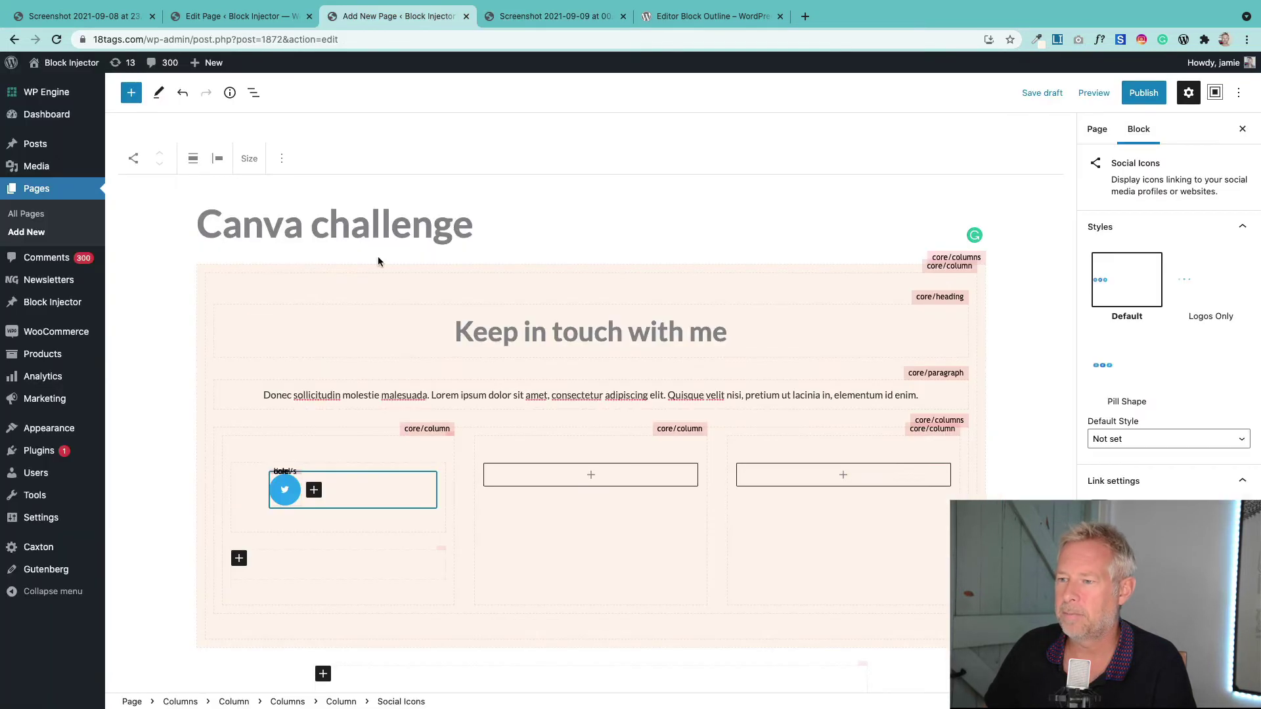
{"action": "left_click", "coordinate": [239, 559]}
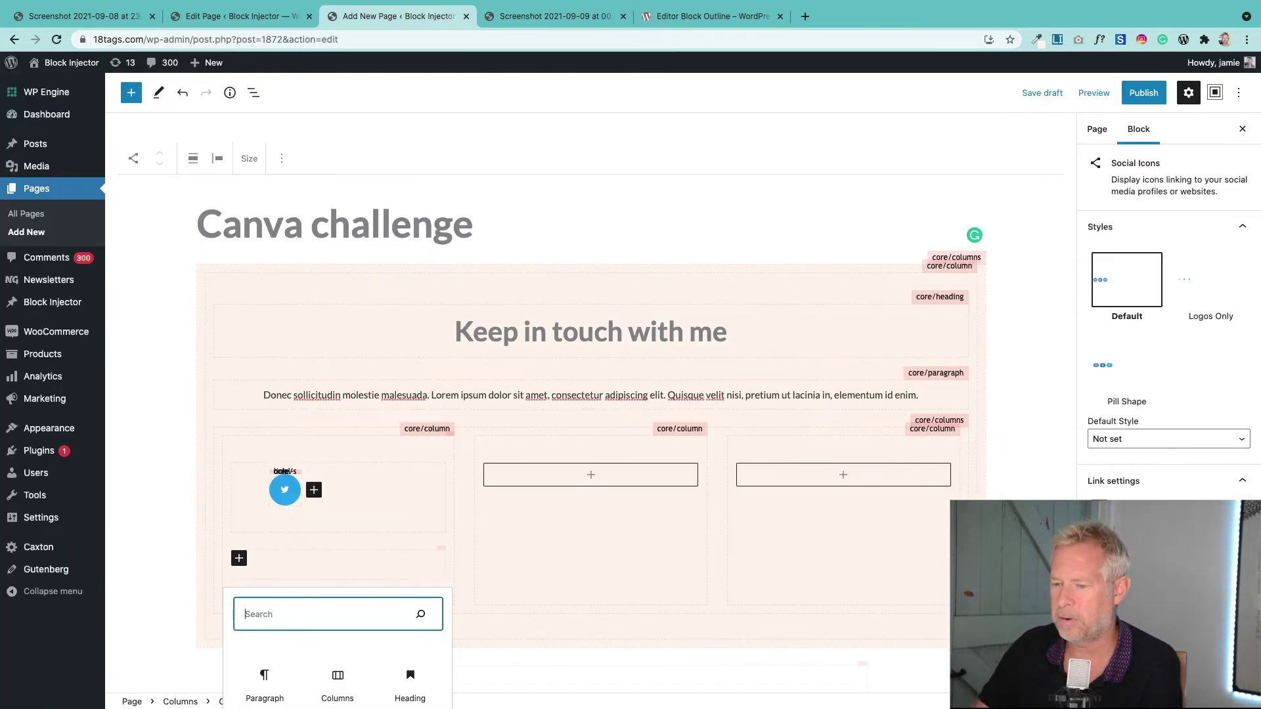
{"action": "type", "text": "head"}
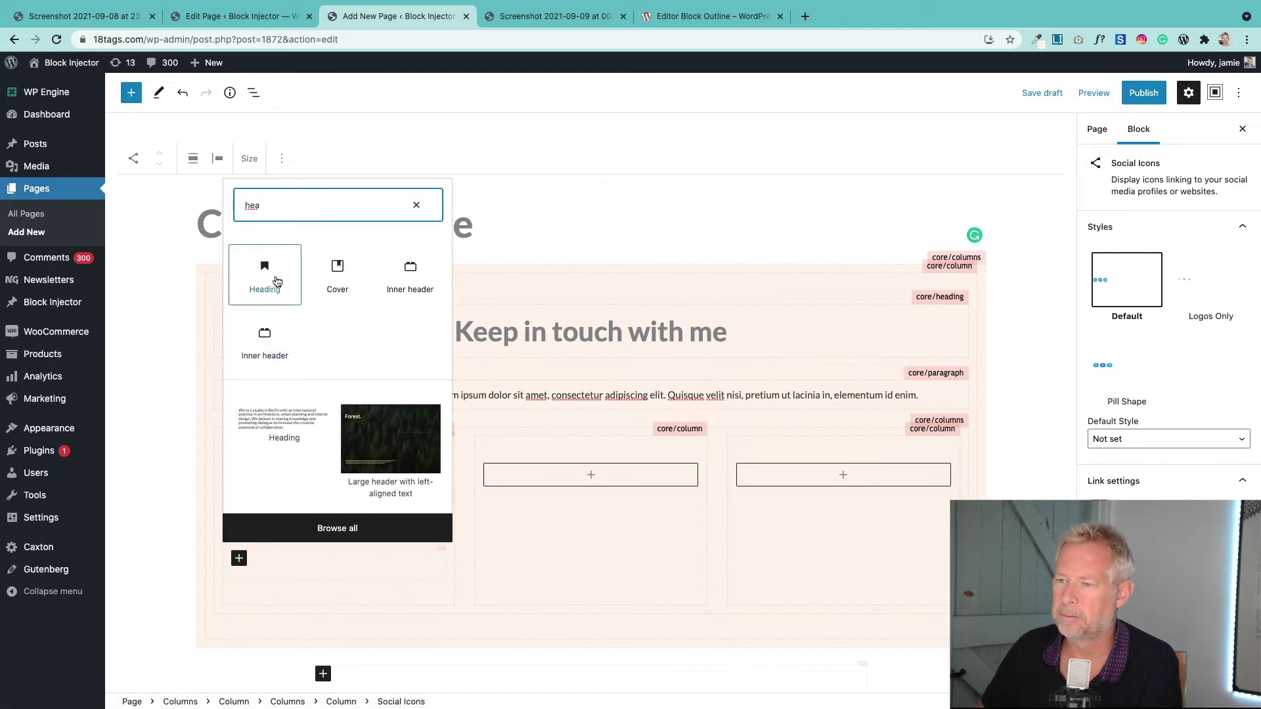
{"action": "left_click", "coordinate": [269, 279]}
{"action": "left_click", "coordinate": [488, 20]}
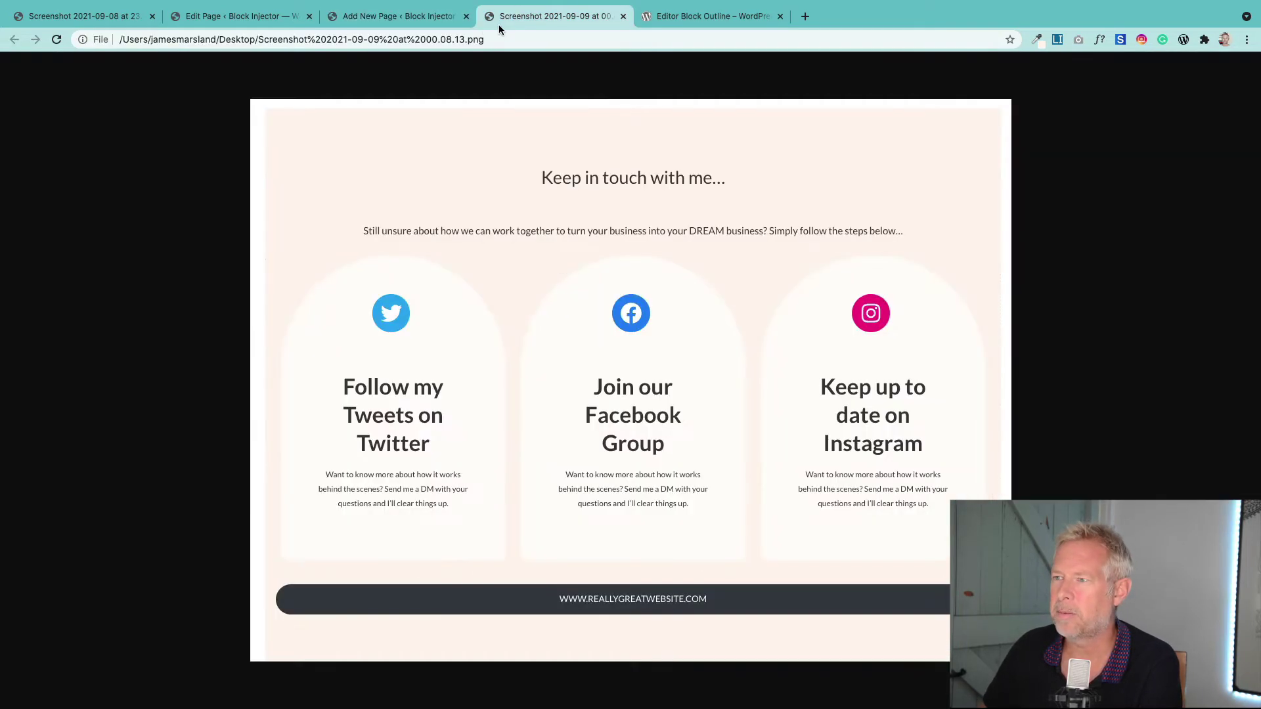
{"action": "left_click", "coordinate": [394, 17]}
{"action": "type", "text": "F"}
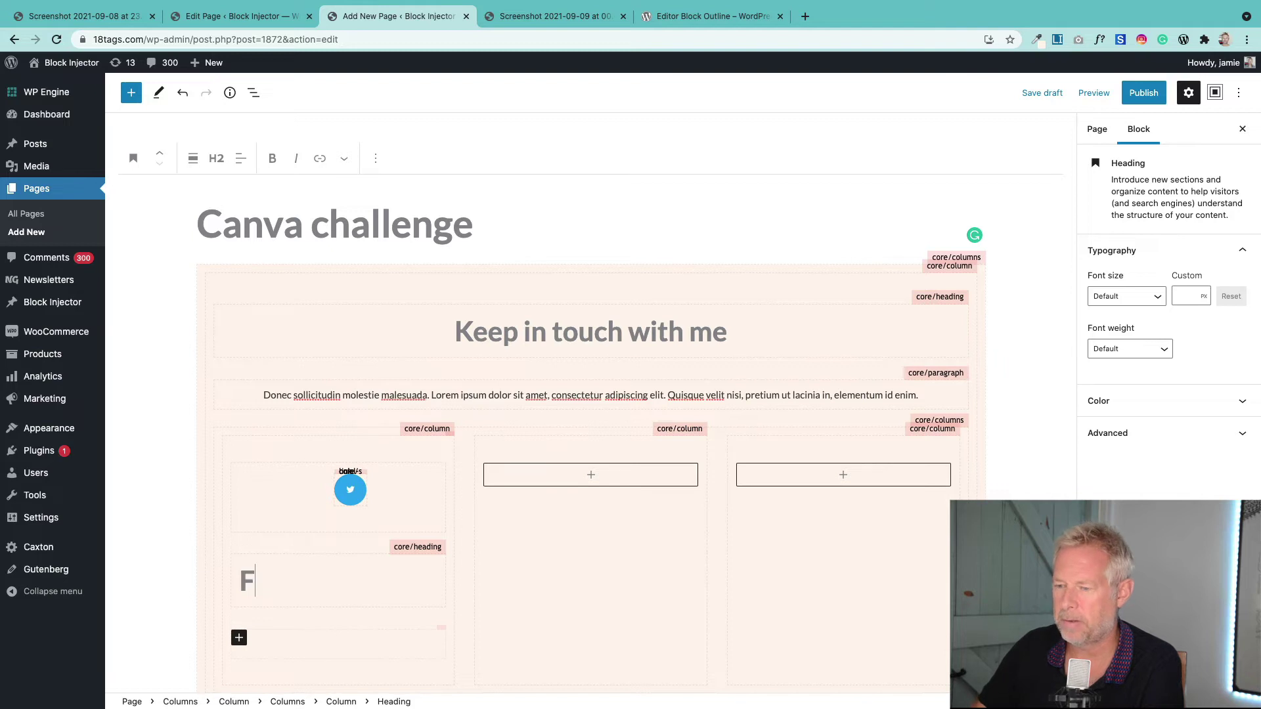
{"action": "type", "text": "ollow my tweets"}
Step: Paste a lorem ipsum paragraph under the heading and publish the page
{"action": "key", "text": "Return"}
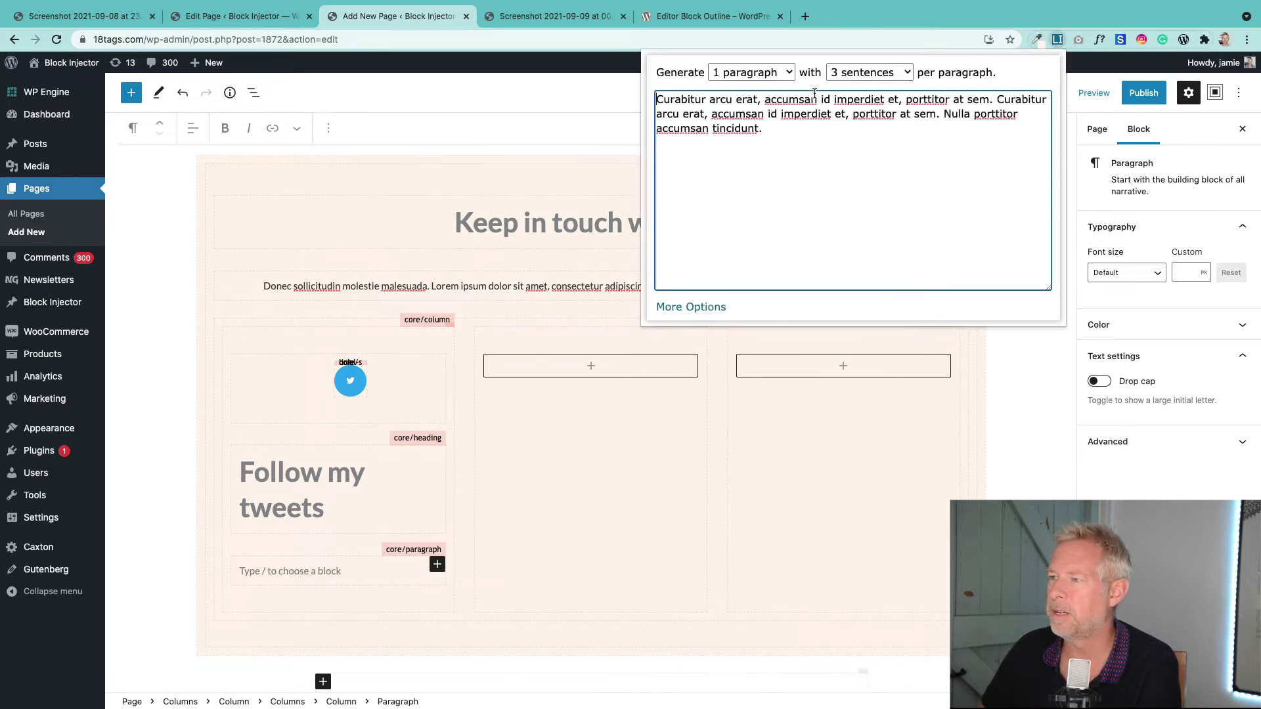
{"action": "left_click", "coordinate": [291, 569]}
{"action": "type", "text": "Curabitur arcu erat, accumsan id imperdiet et, porttitor at sem. Curabitur arcu erat, accumsan id imperdiet et, porttitor at sem. Nulla porttitor accumsan tincidunt."}
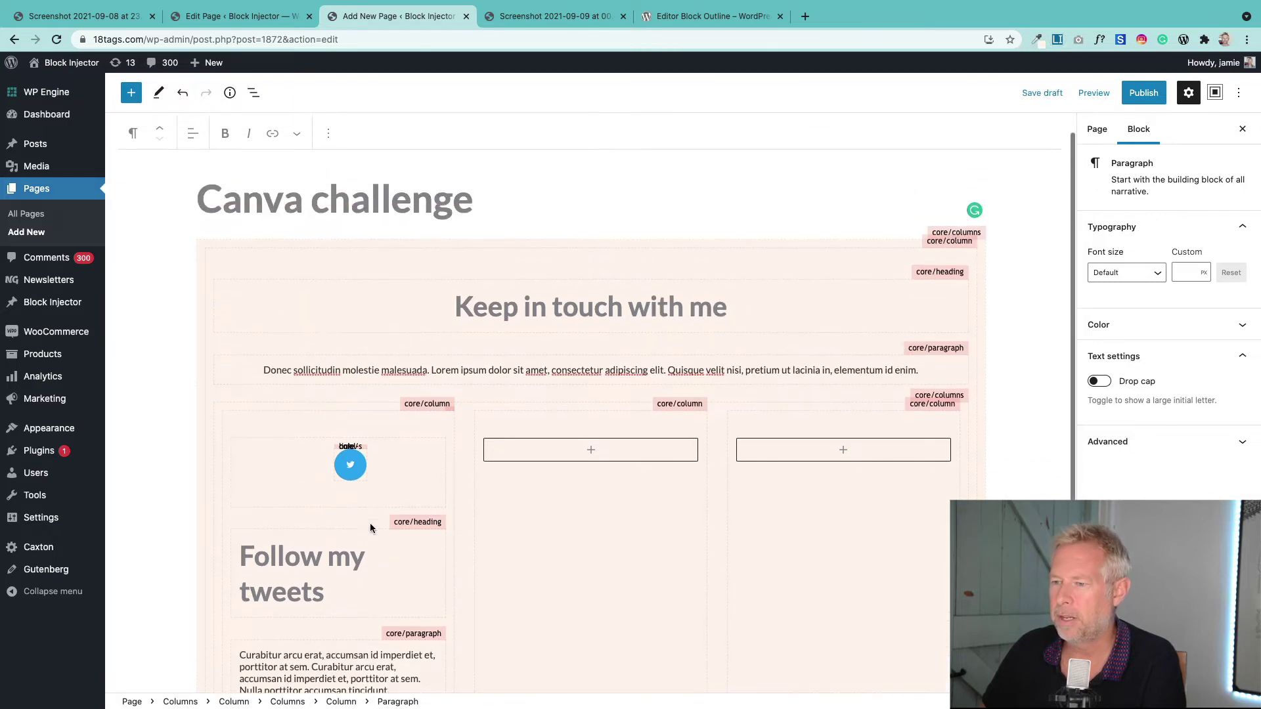
{"action": "left_click", "coordinate": [1142, 95]}
{"action": "left_click", "coordinate": [1132, 94]}
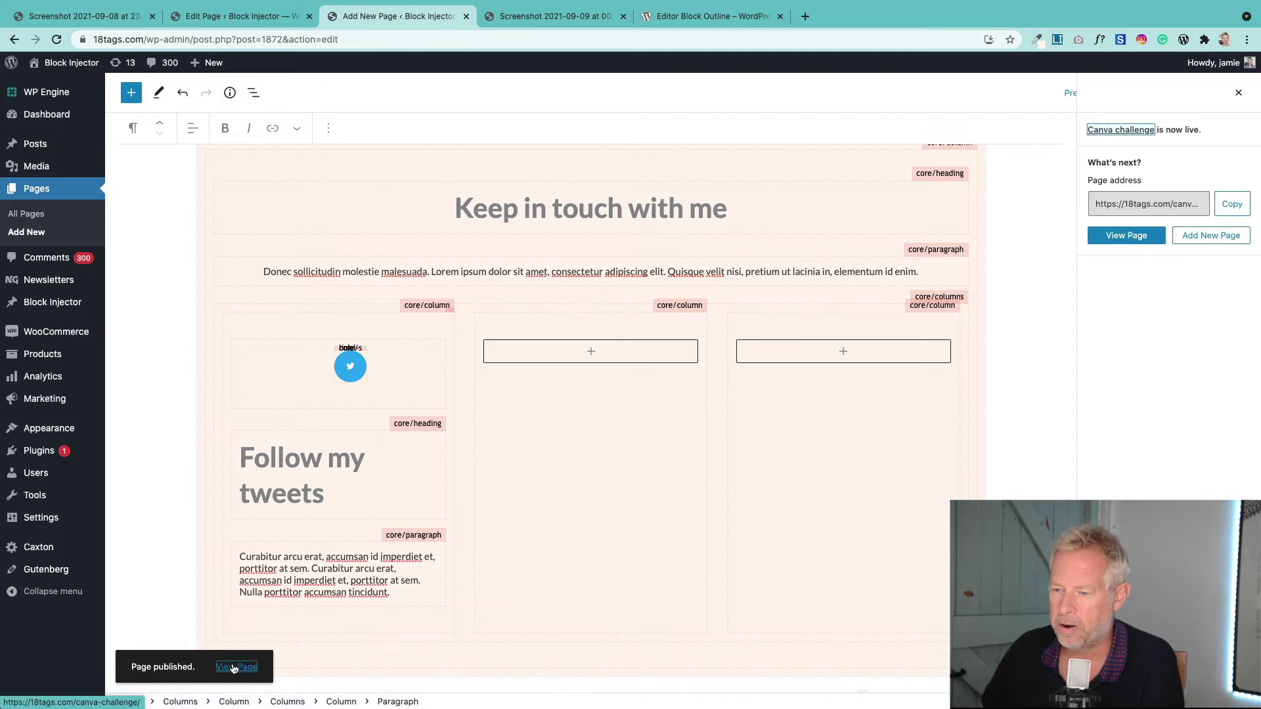
Step: Open the published Canva challenge page, check it against the mockup, then return to Edit Page
{"action": "left_click", "coordinate": [235, 668]}
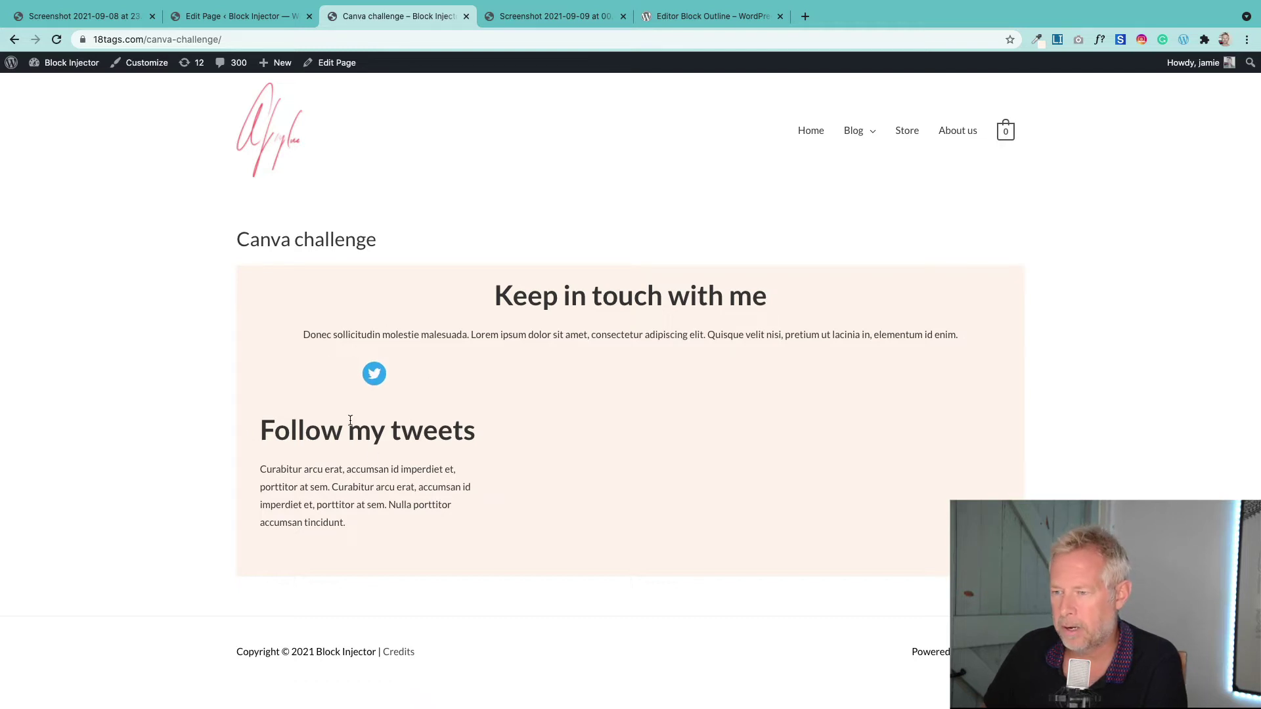
{"action": "left_click", "coordinate": [529, 19]}
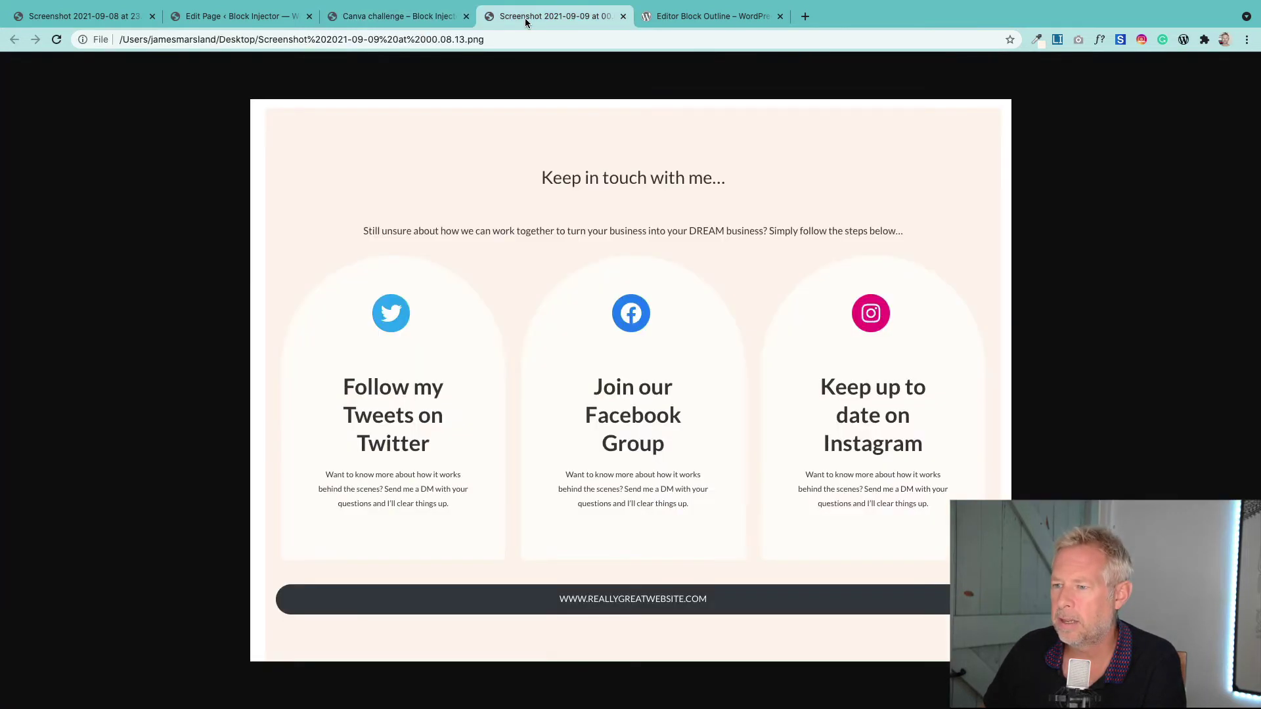
{"action": "left_click", "coordinate": [460, 19]}
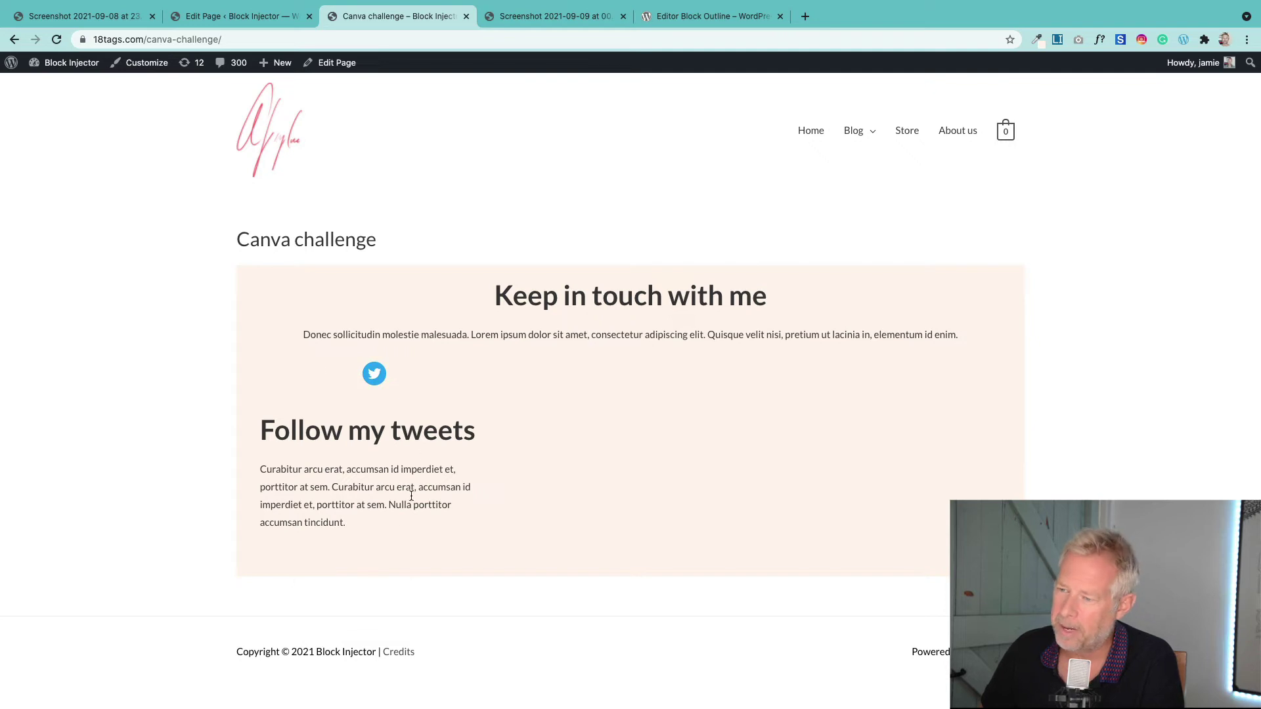
{"action": "left_click", "coordinate": [529, 20]}
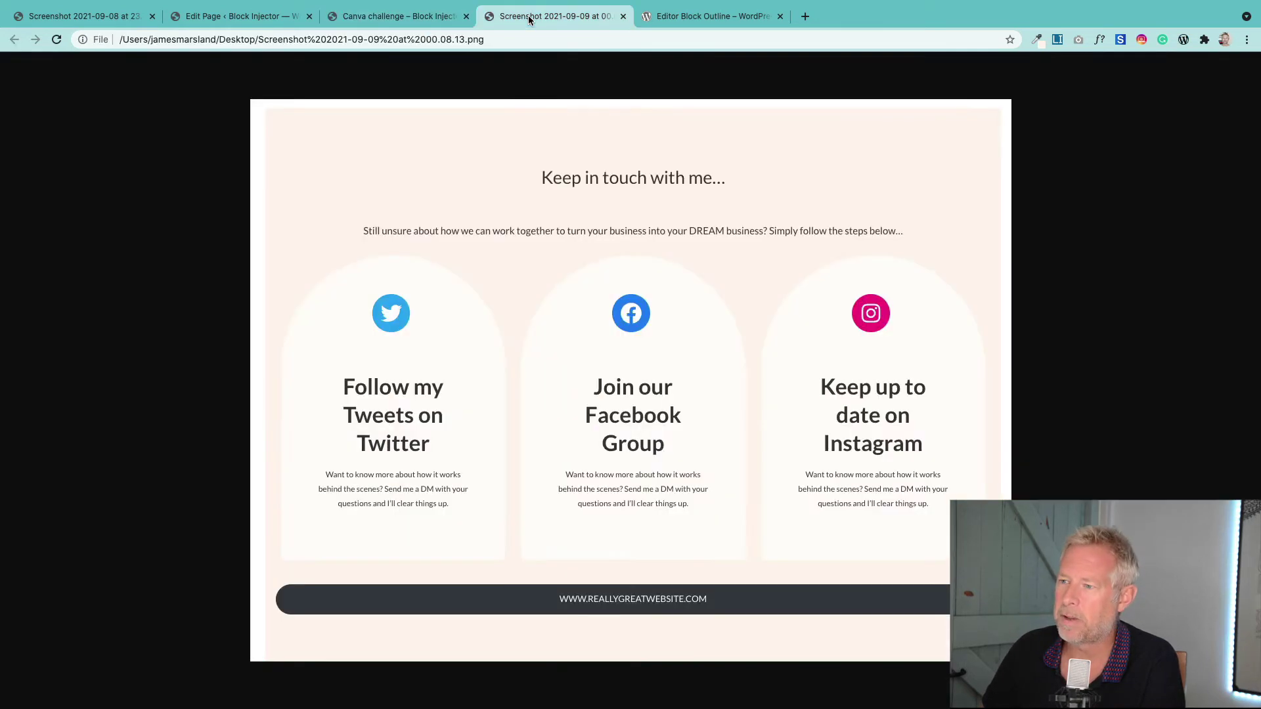
{"action": "left_click", "coordinate": [414, 18]}
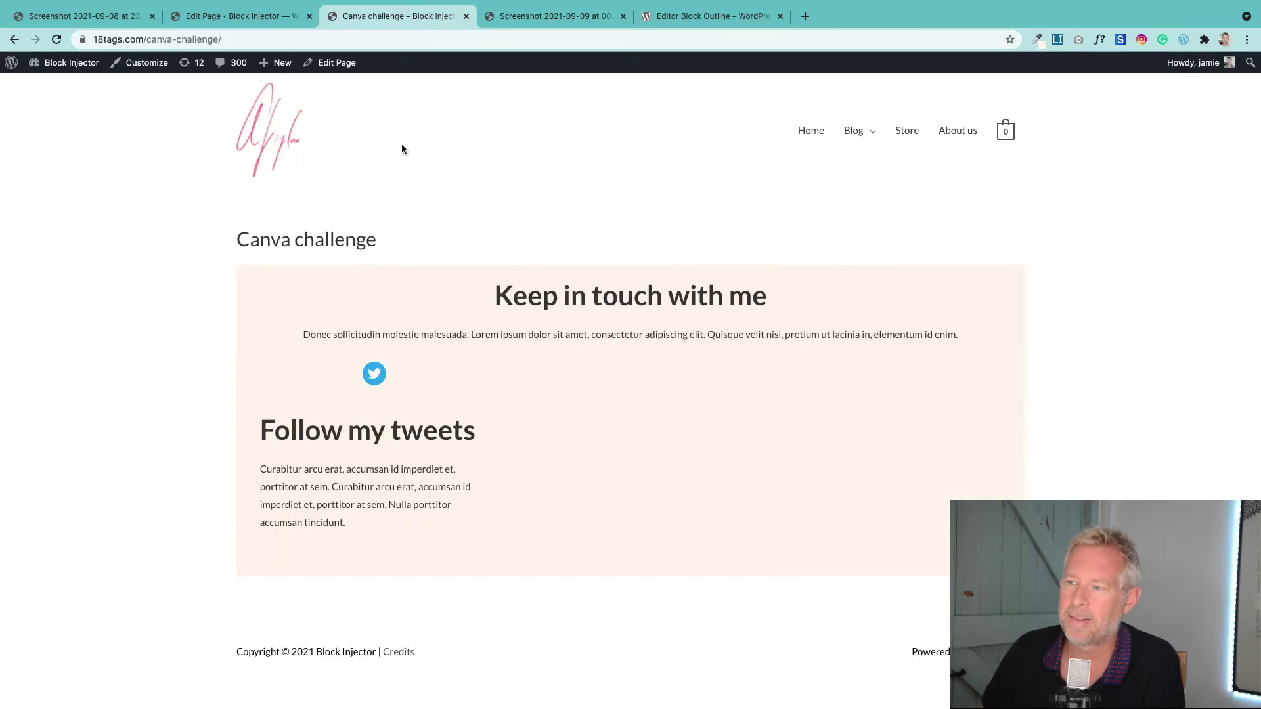
{"action": "left_click", "coordinate": [338, 64]}
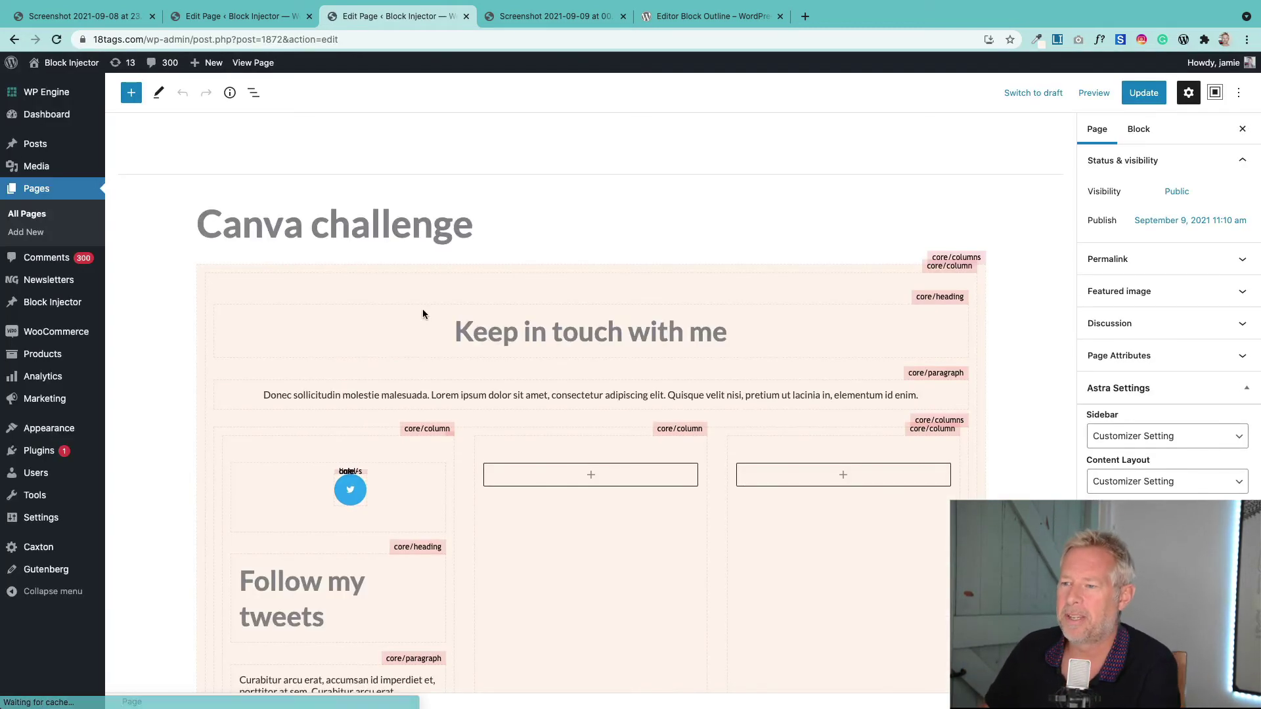
Step: Centre the text of the lorem paragraph and the 'Follow my tweets' heading
{"action": "scroll", "coordinate": [431, 391], "scroll_direction": "down", "scroll_amount": 3}
{"action": "left_click", "coordinate": [311, 544]}
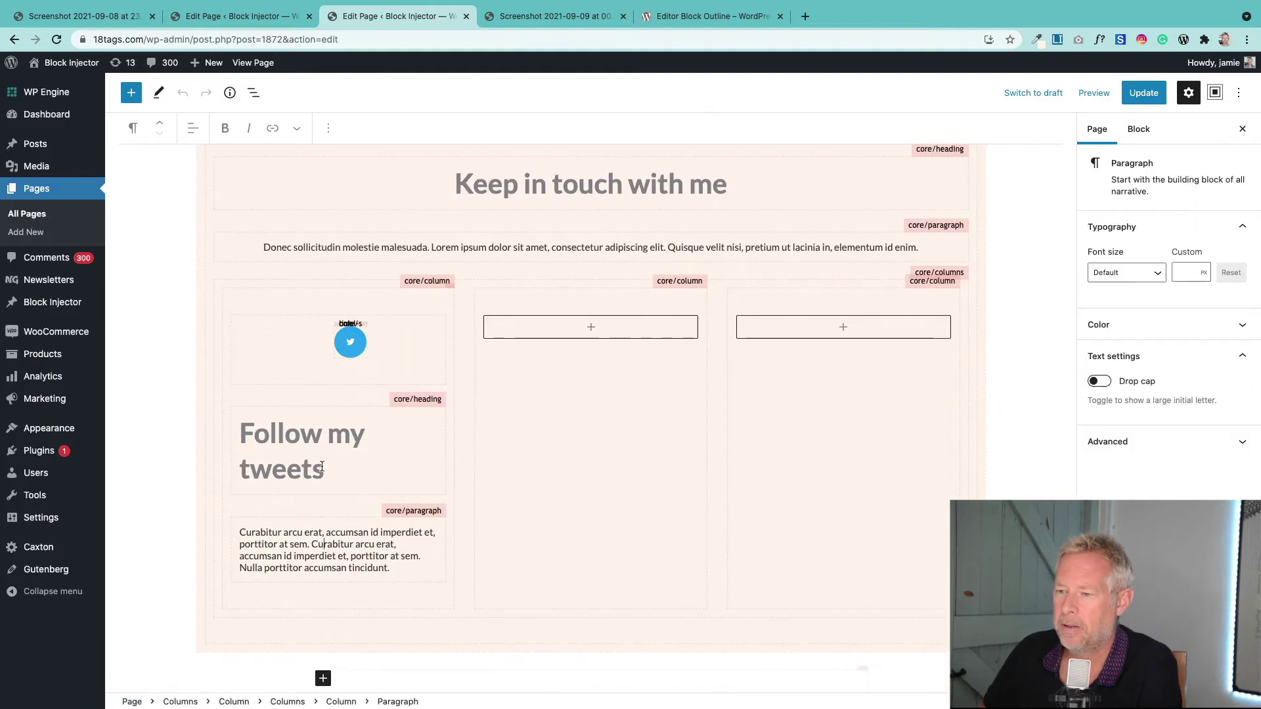
{"action": "left_click", "coordinate": [197, 130]}
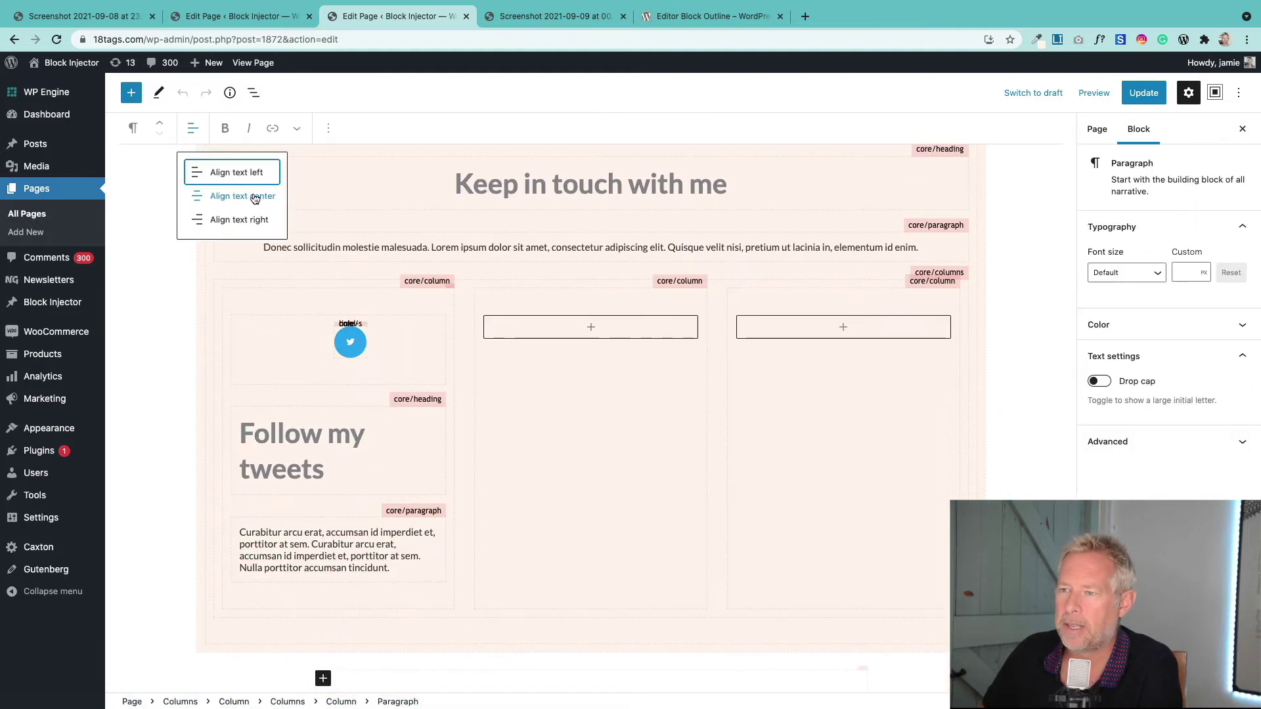
{"action": "left_click", "coordinate": [254, 196]}
{"action": "left_click", "coordinate": [292, 409]}
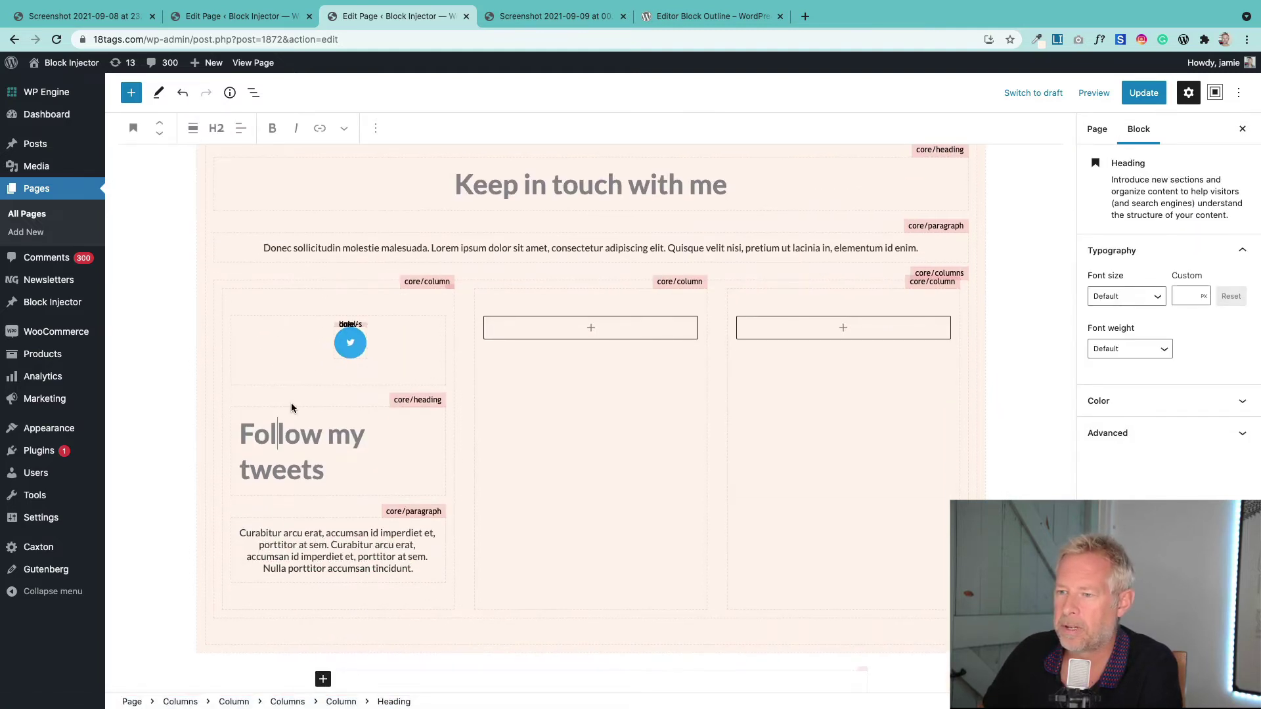
{"action": "left_click", "coordinate": [240, 129]}
{"action": "left_click", "coordinate": [268, 191]}
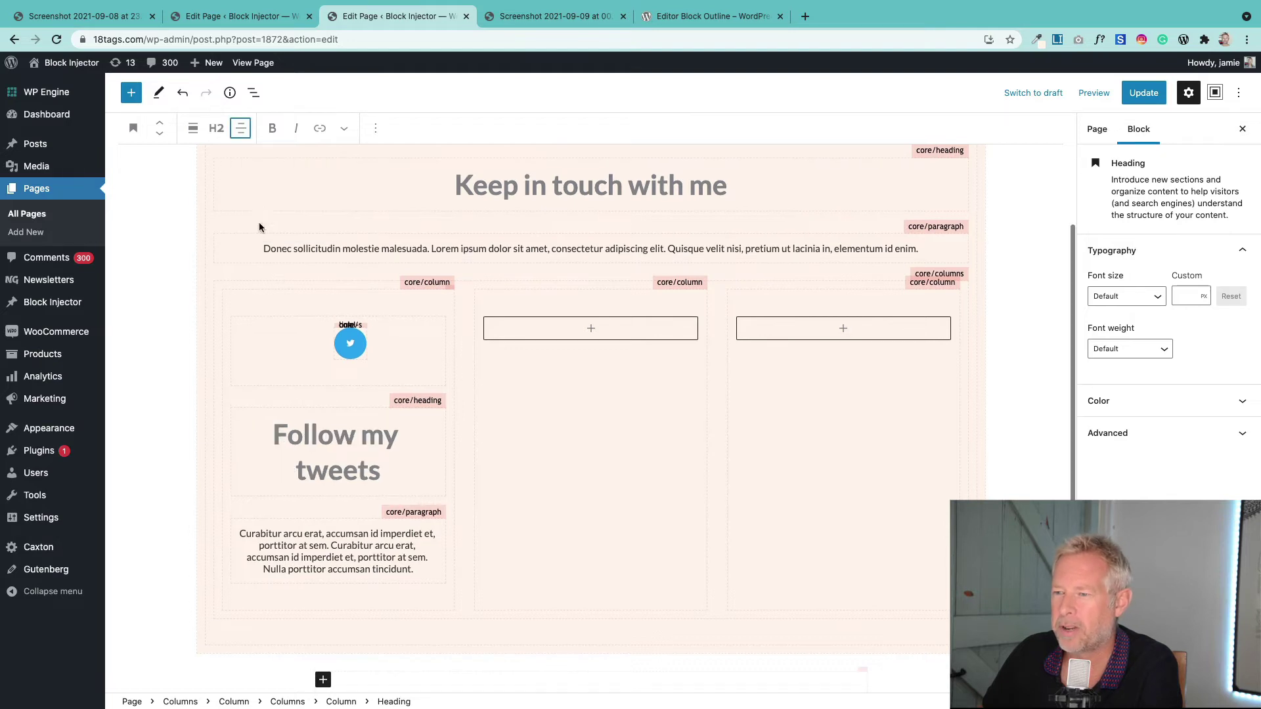
Step: Wrap the social icons, heading and paragraph together into a Group block
{"action": "left_click", "coordinate": [285, 342]}
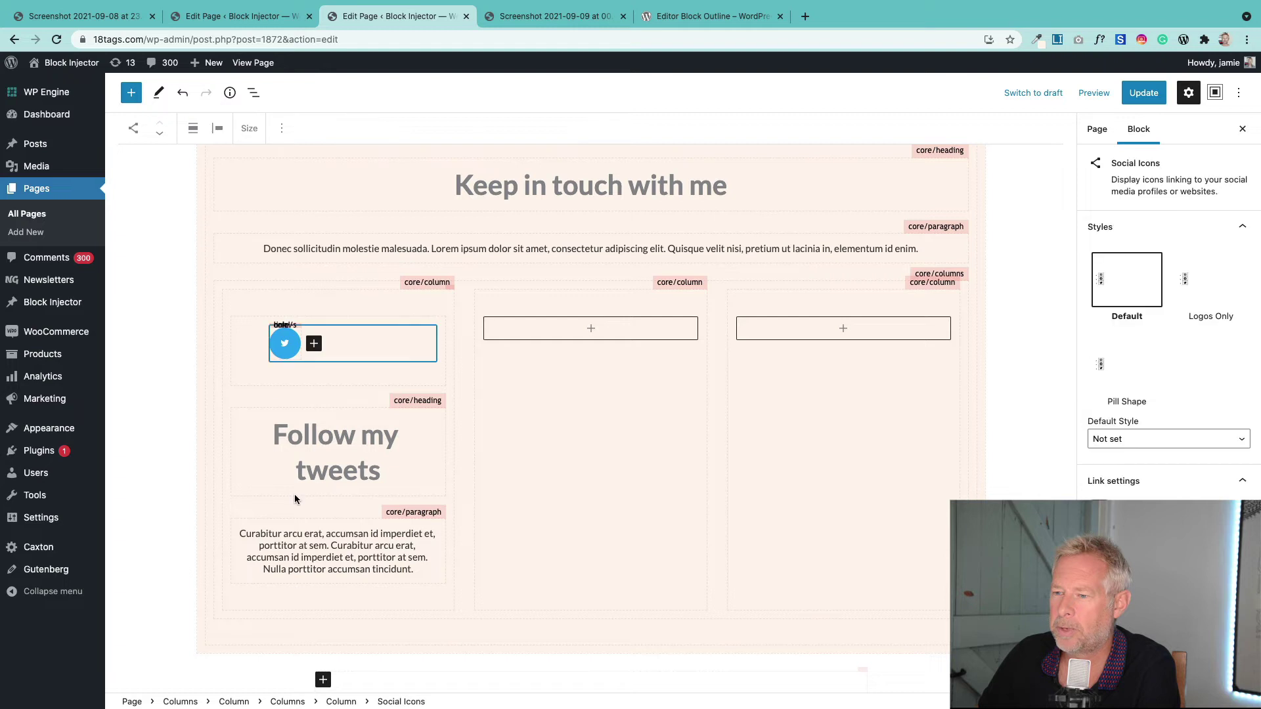
{"action": "left_click", "coordinate": [291, 442], "text": "shift"}
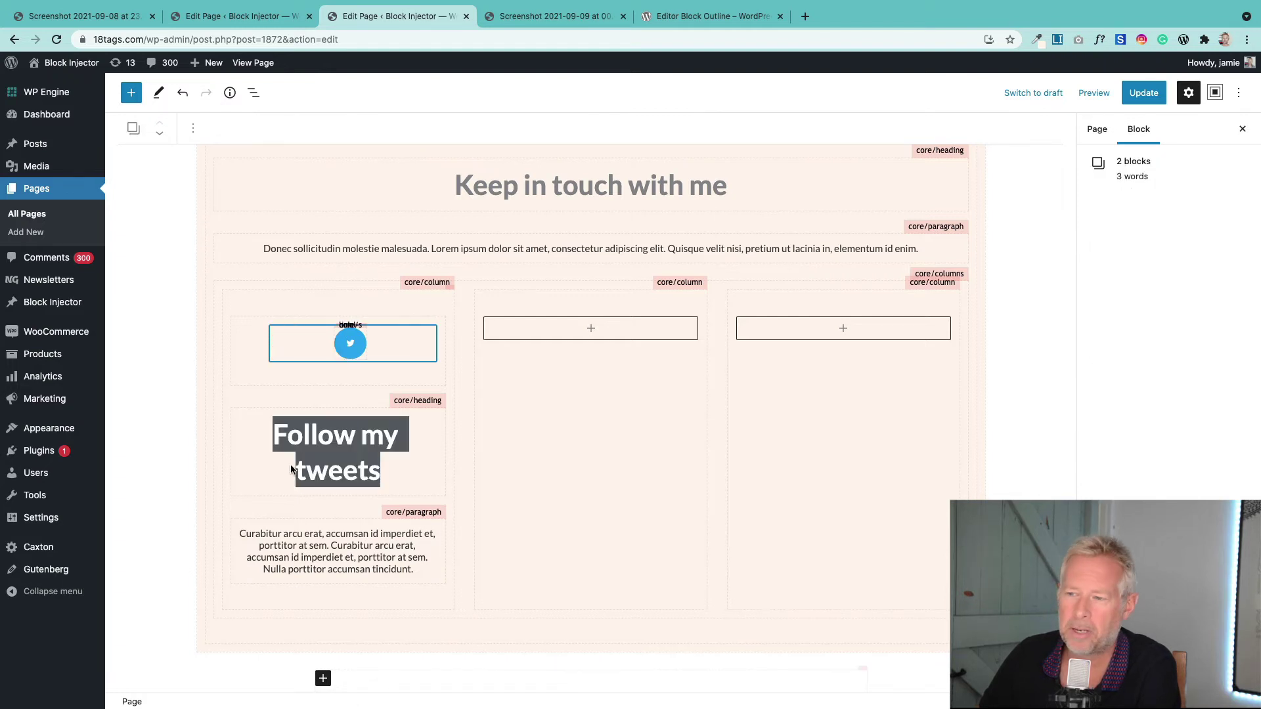
{"action": "left_click", "coordinate": [289, 531], "text": "shift"}
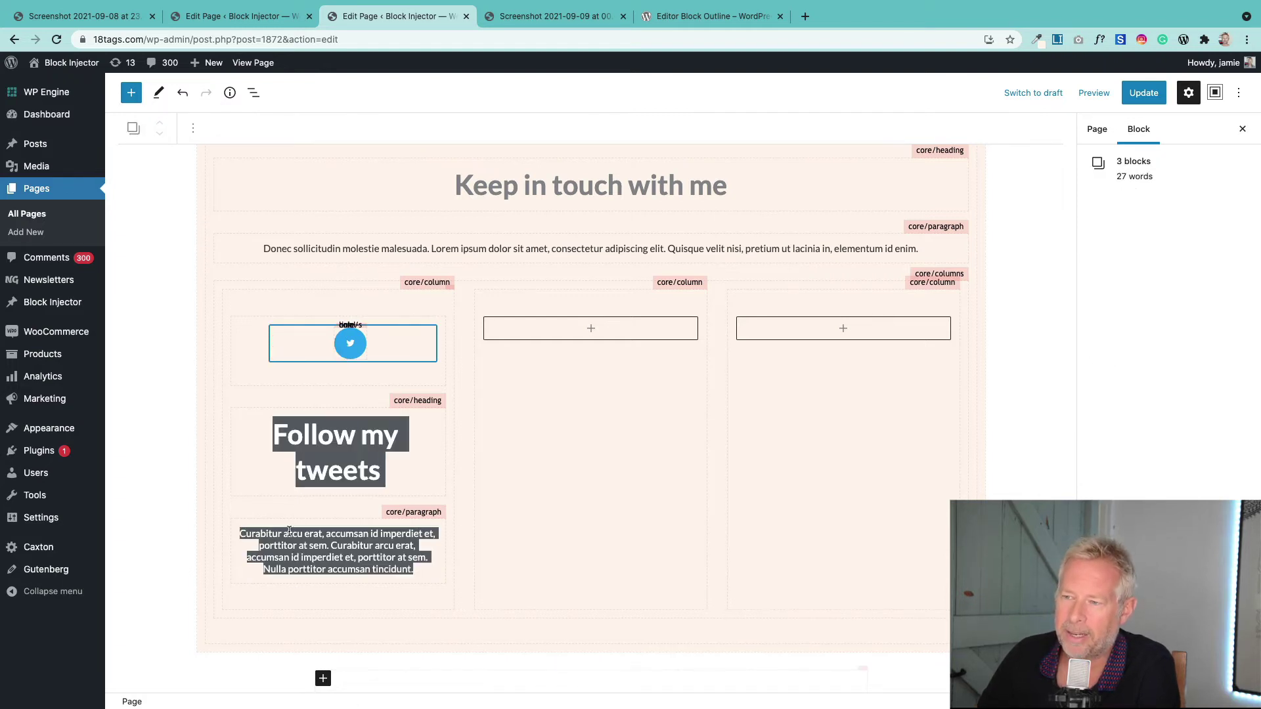
{"action": "left_click", "coordinate": [134, 130]}
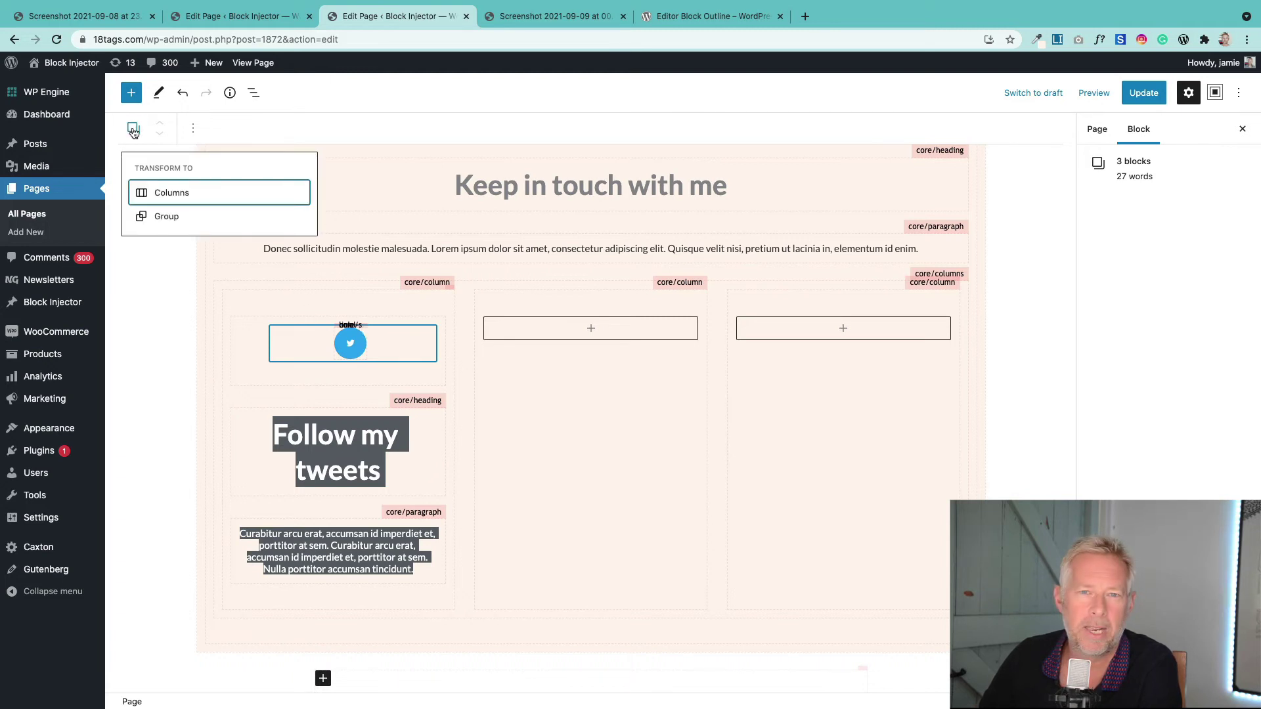
{"action": "left_click", "coordinate": [165, 220]}
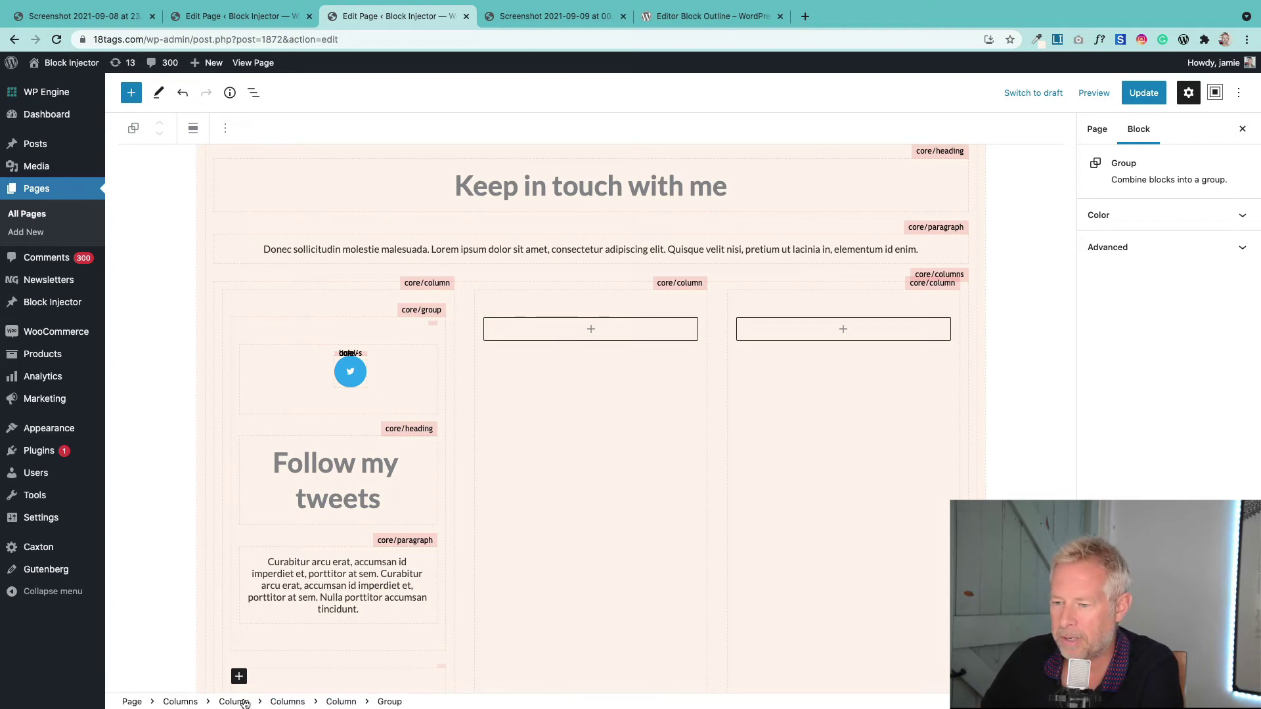
Step: Select the new Group block in the first column
{"action": "left_click", "coordinate": [189, 701]}
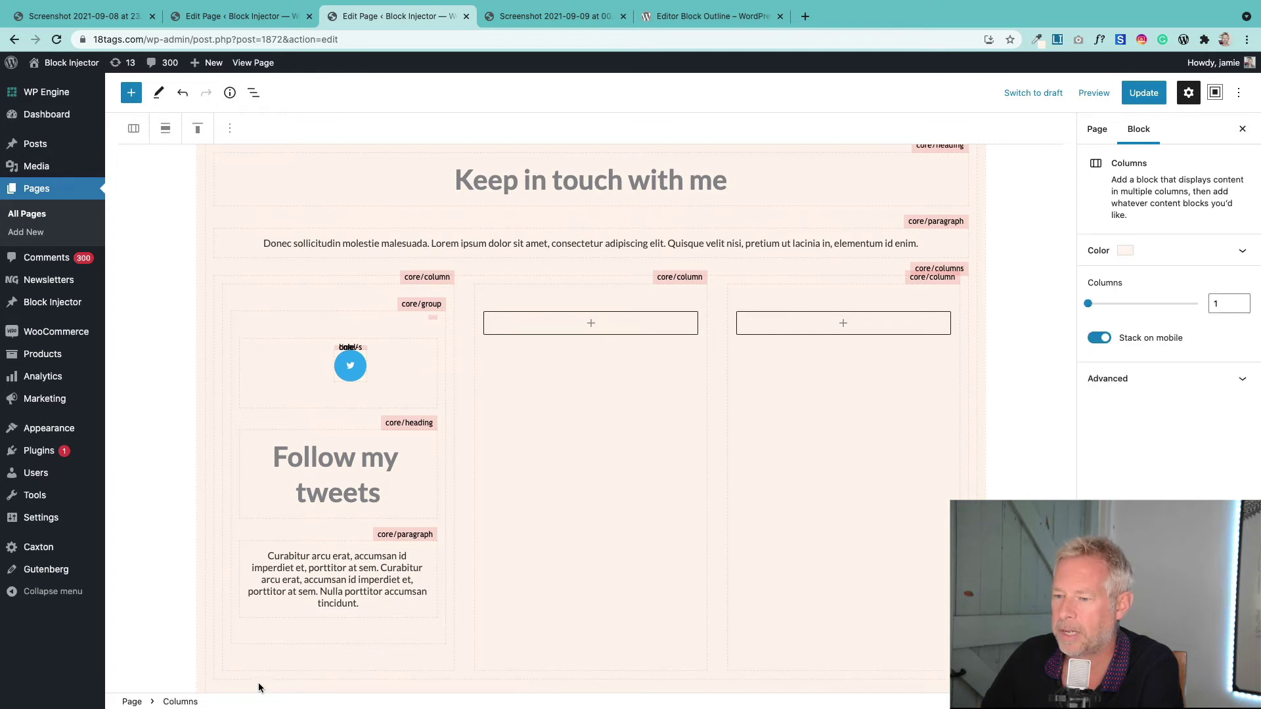
{"action": "left_click", "coordinate": [342, 484]}
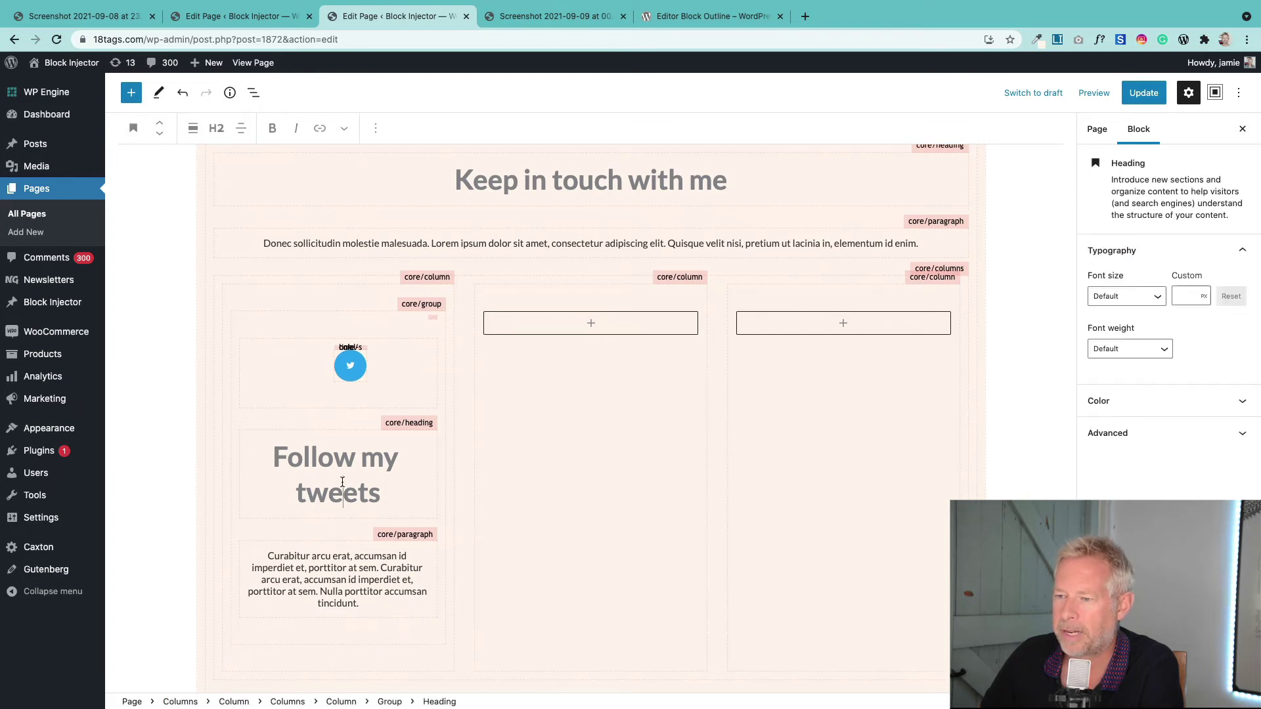
{"action": "left_click", "coordinate": [397, 703]}
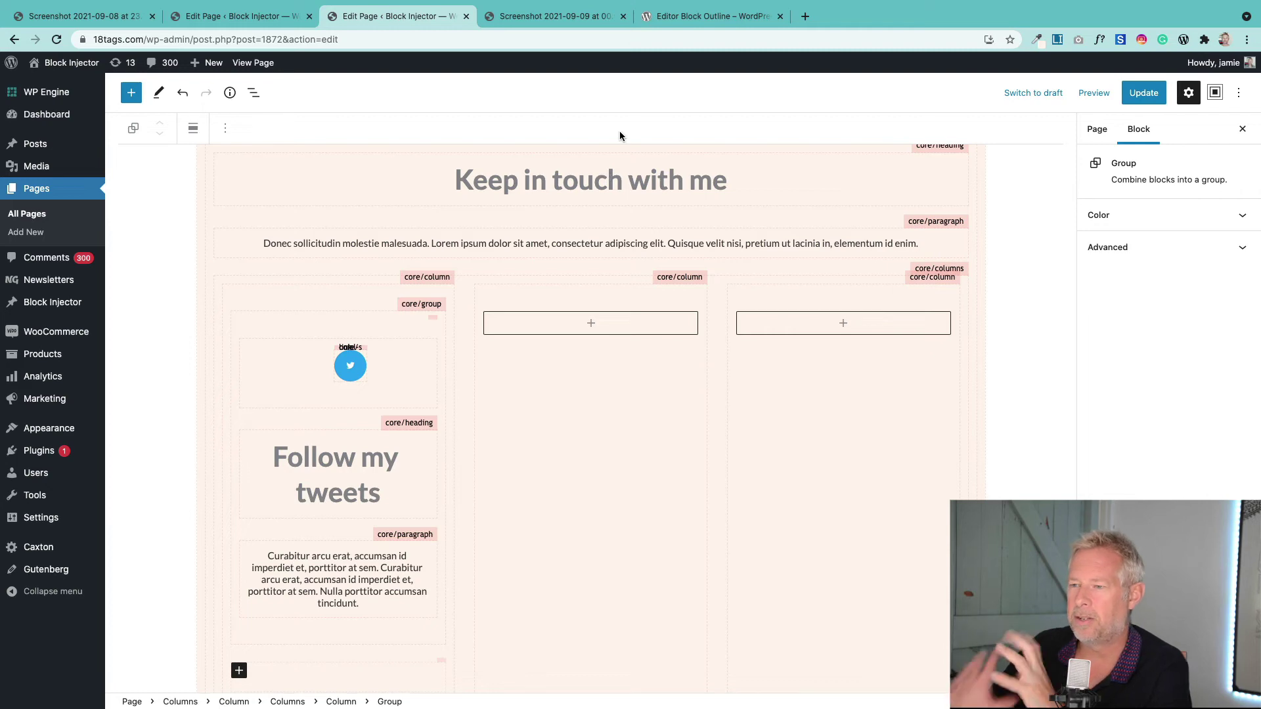
Step: Sample the pale card colour #FFFCF9 from the mockup with ColorZilla, then return to the editor
{"action": "left_click", "coordinate": [585, 25]}
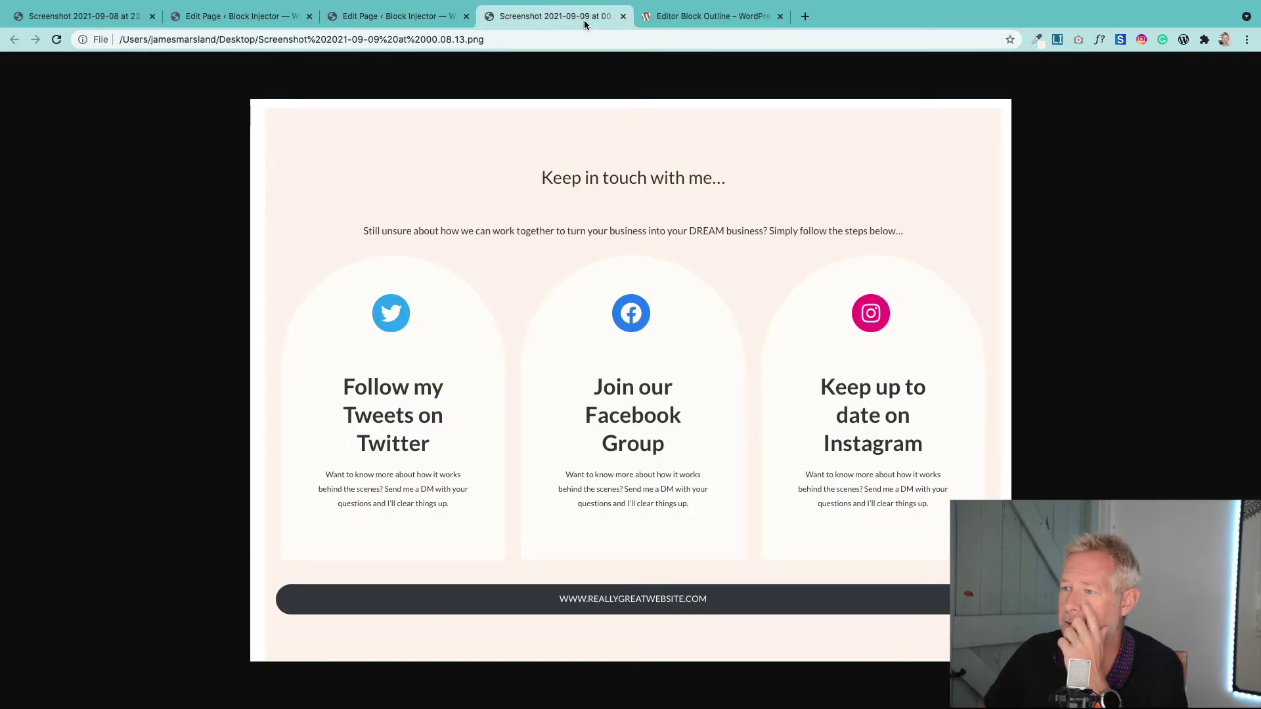
{"action": "left_click", "coordinate": [1036, 40]}
{"action": "left_click", "coordinate": [966, 59]}
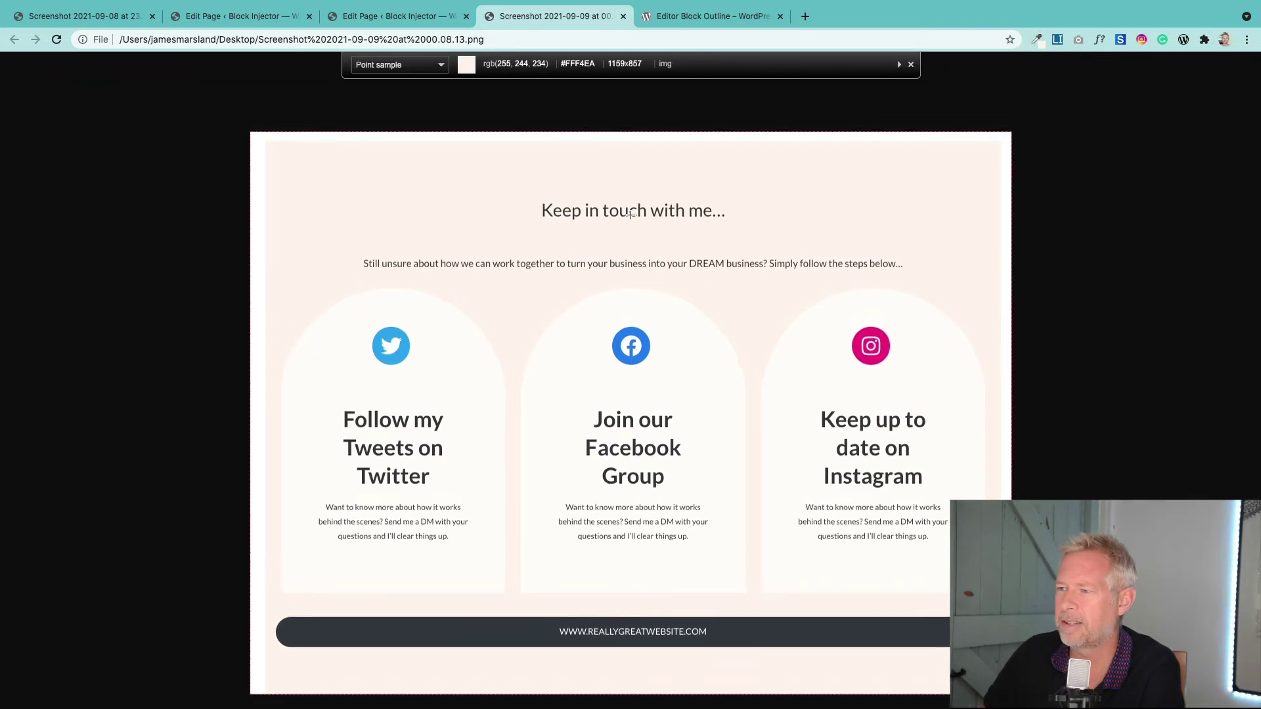
{"action": "left_click", "coordinate": [440, 358]}
{"action": "left_click", "coordinate": [407, 17]}
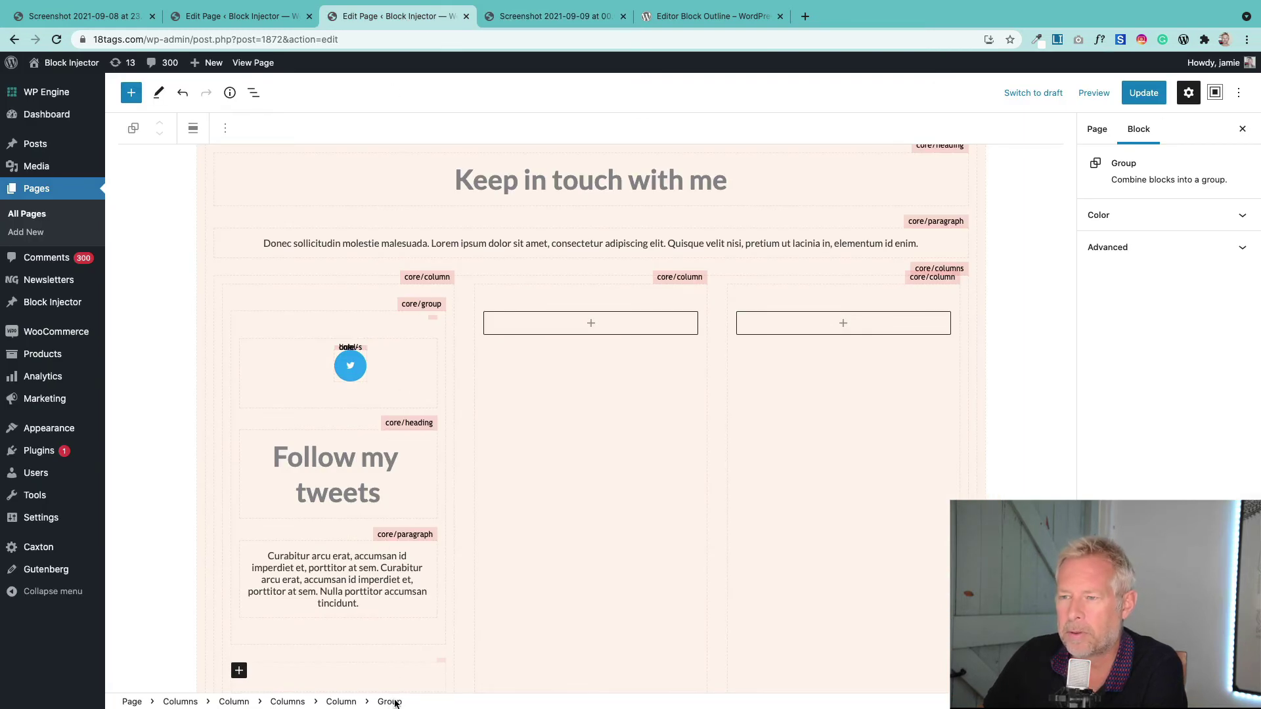
Step: Give the first column's Group block the light green background swatch and update the page
{"action": "left_click", "coordinate": [363, 576]}
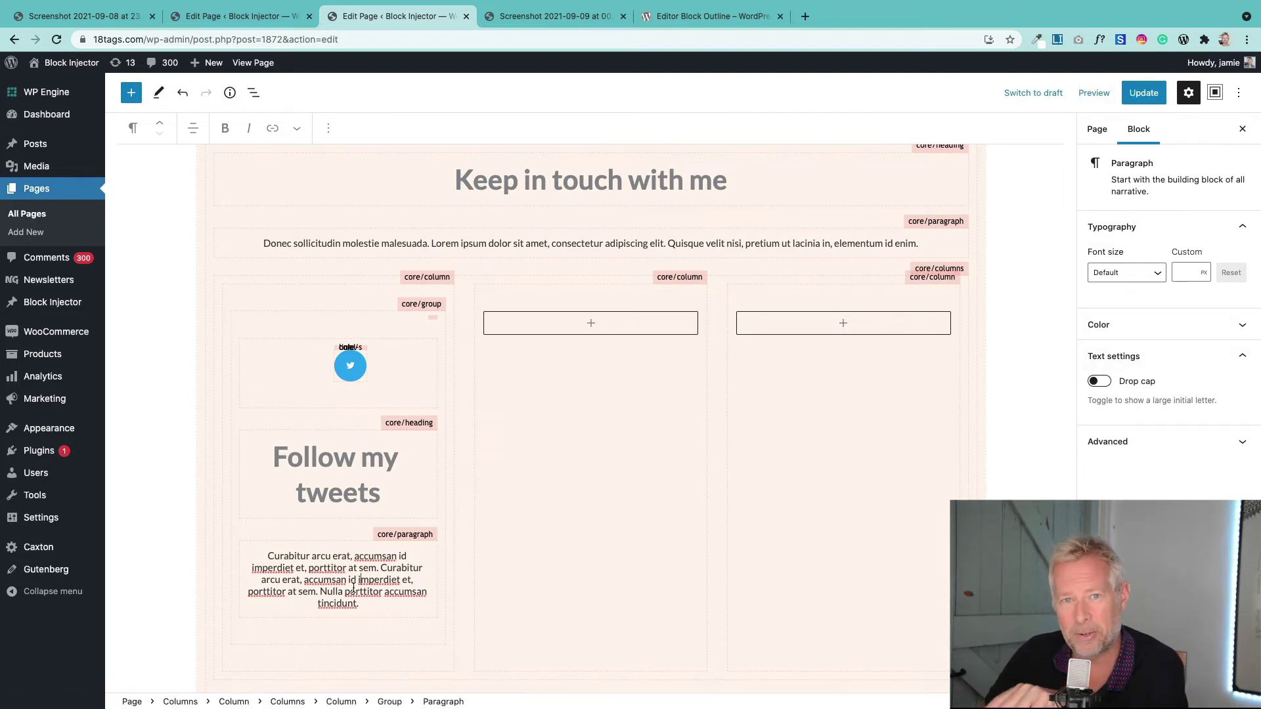
{"action": "left_click", "coordinate": [391, 702]}
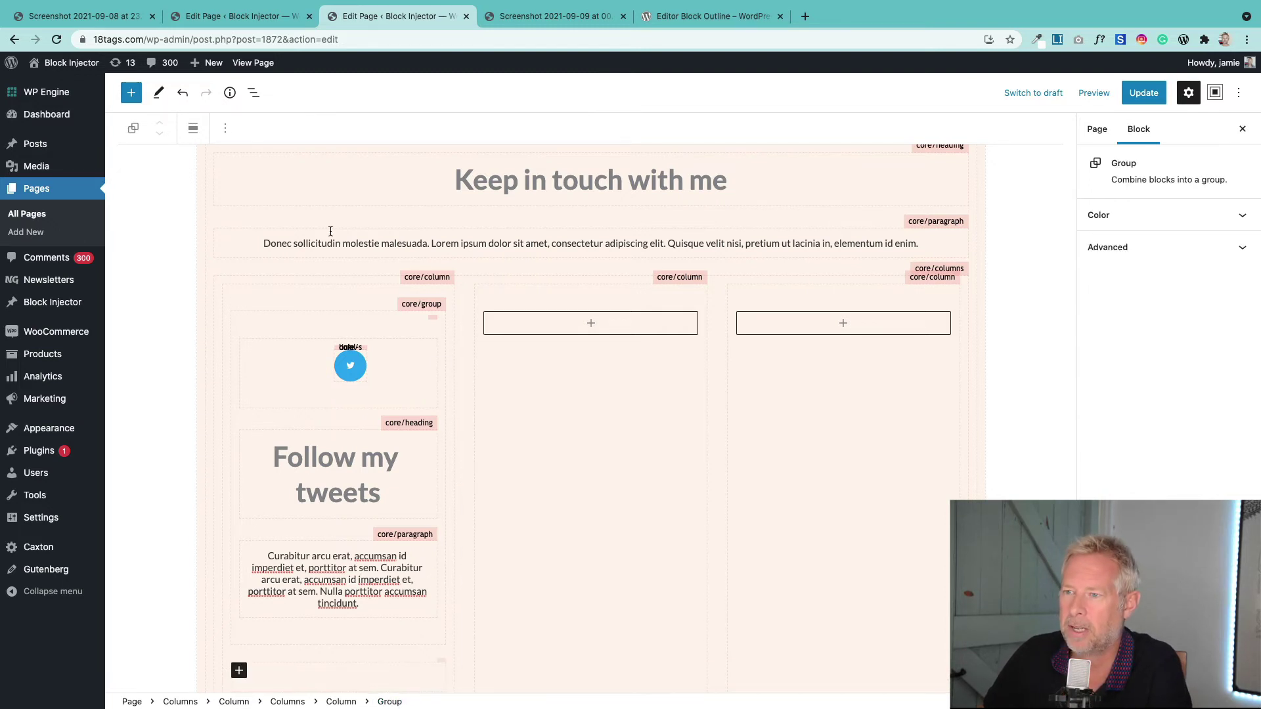
{"action": "left_click", "coordinate": [251, 95]}
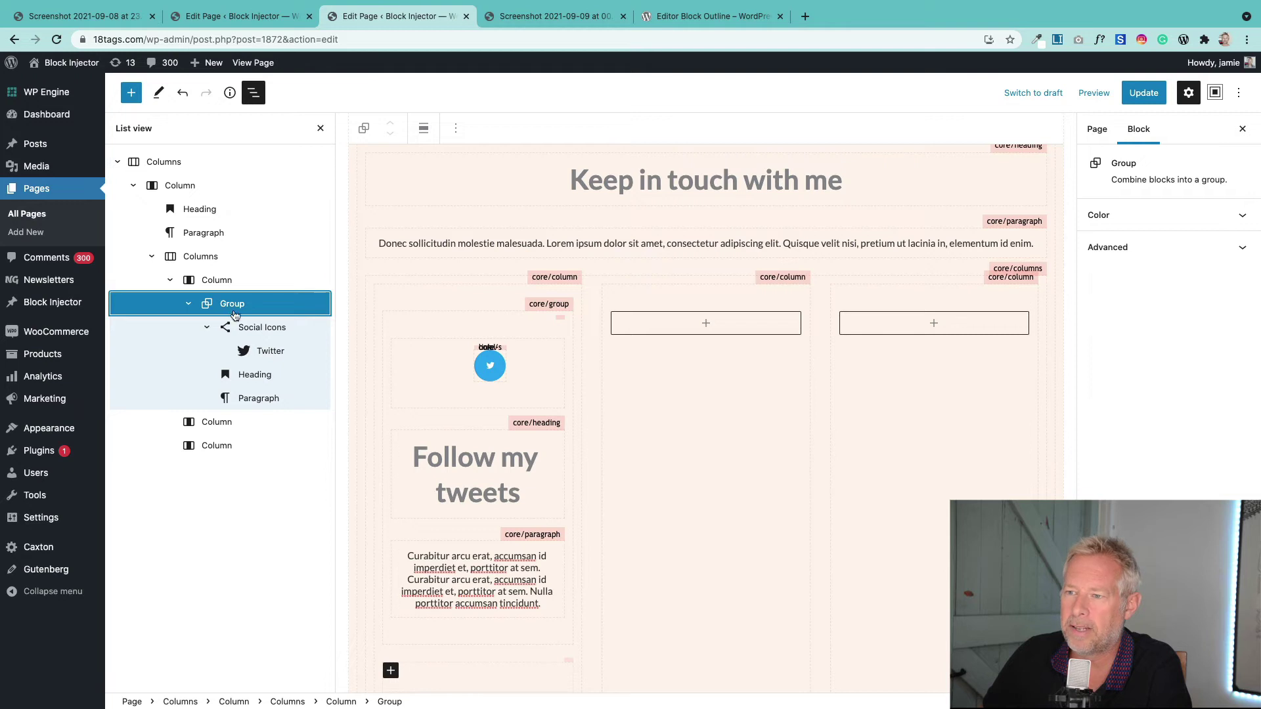
{"action": "left_click", "coordinate": [1098, 215]}
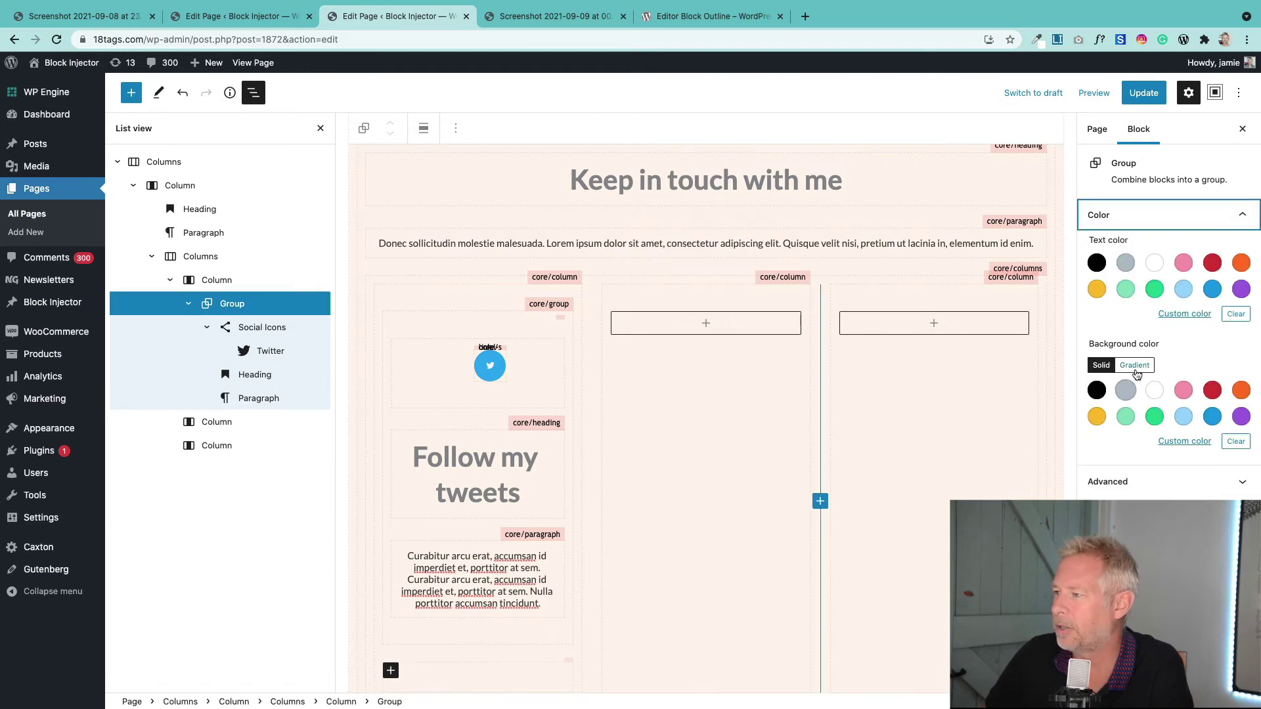
{"action": "left_click", "coordinate": [1125, 417]}
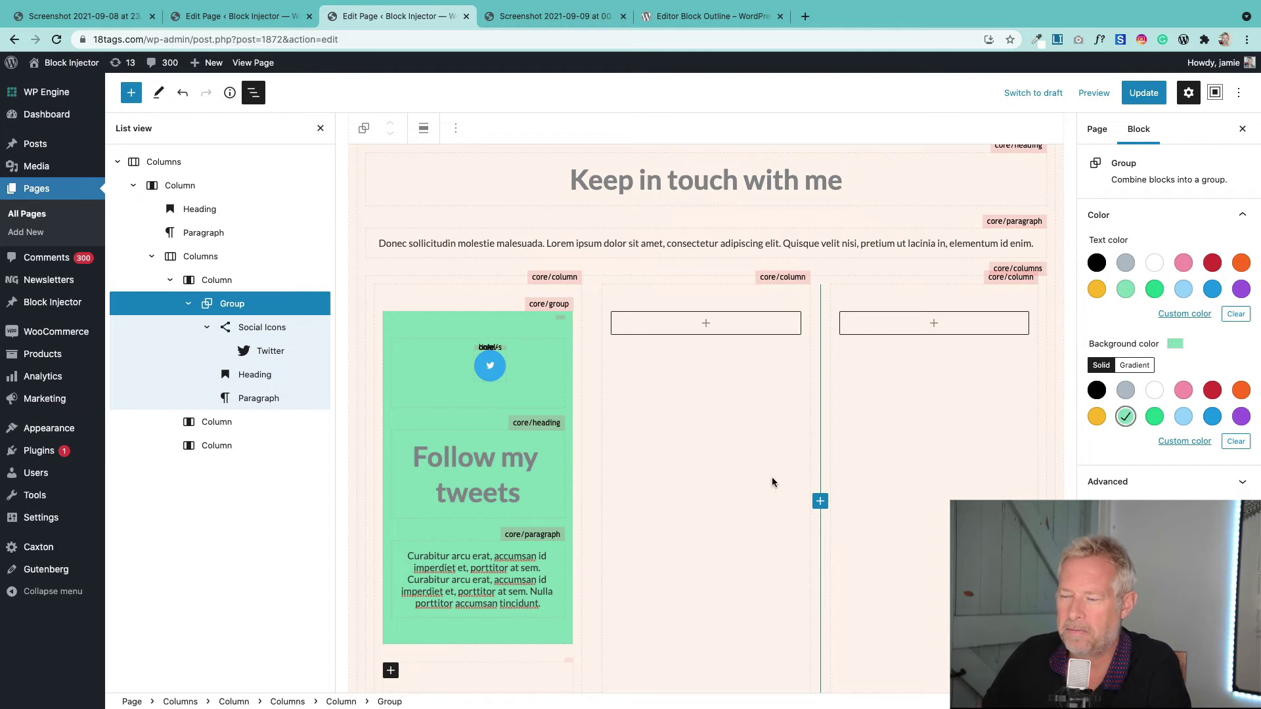
{"action": "left_click", "coordinate": [1143, 93]}
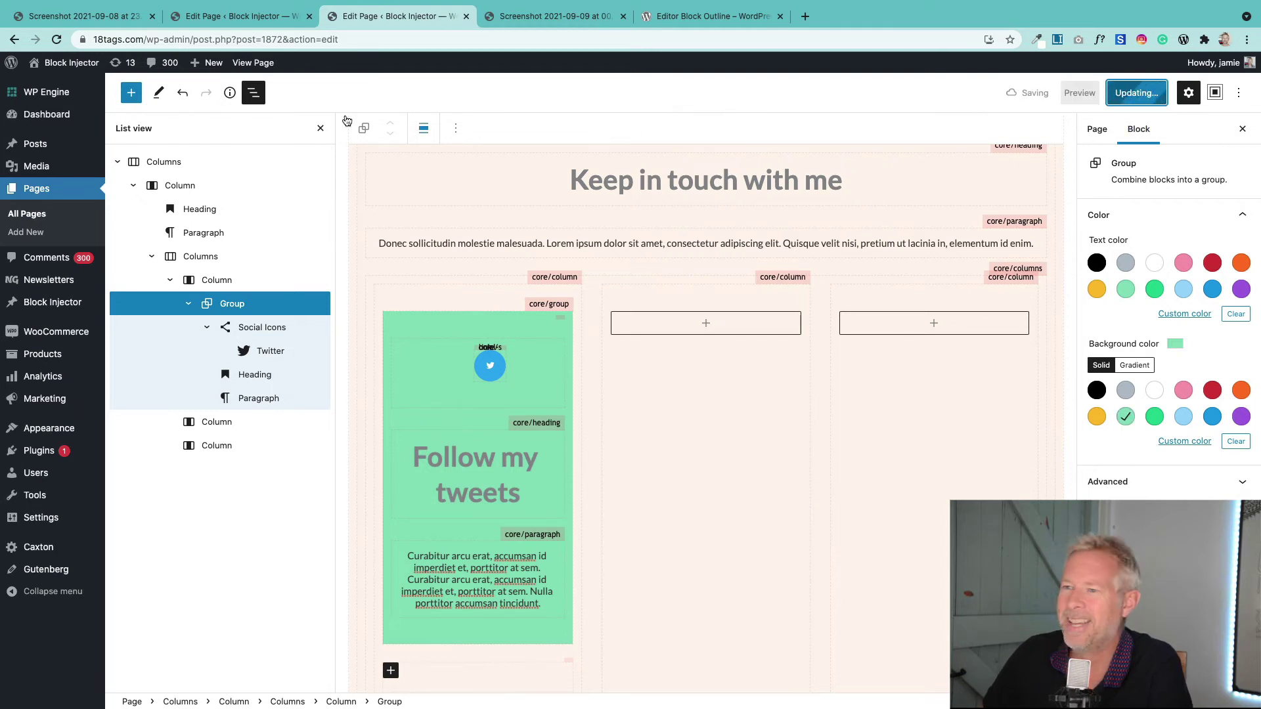
{"action": "left_click", "coordinate": [254, 92]}
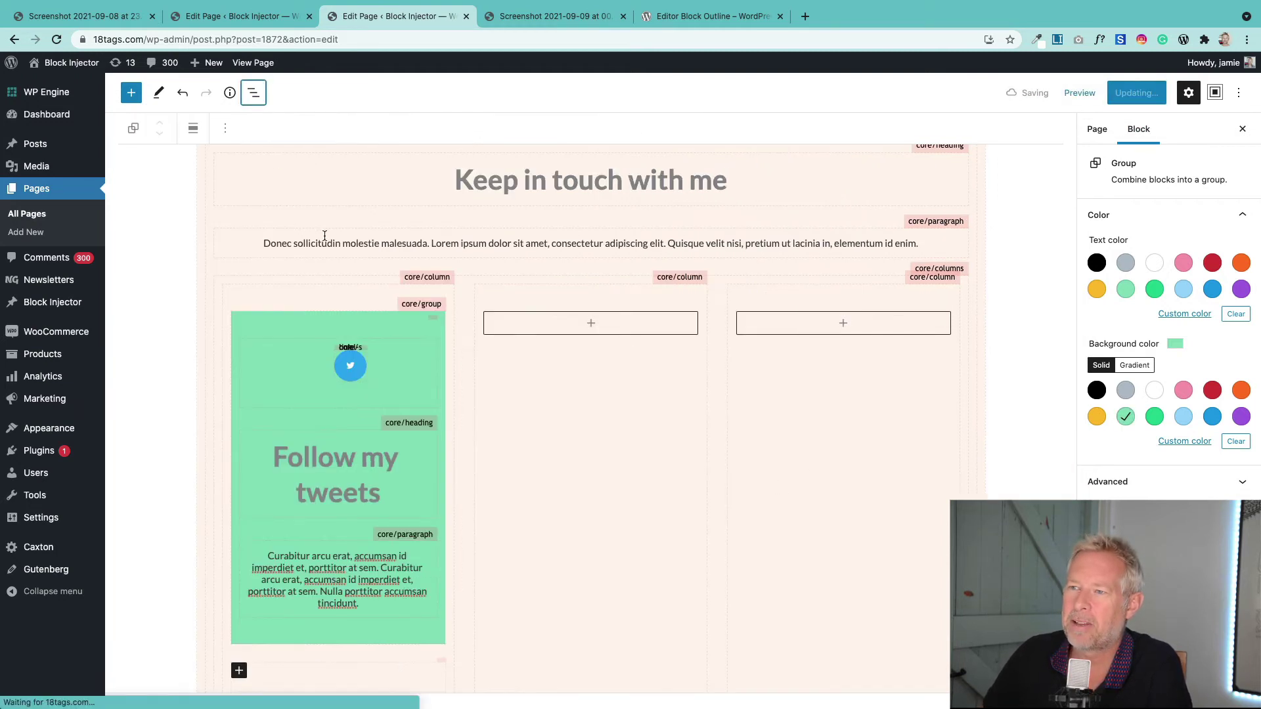
{"action": "left_click", "coordinate": [255, 64]}
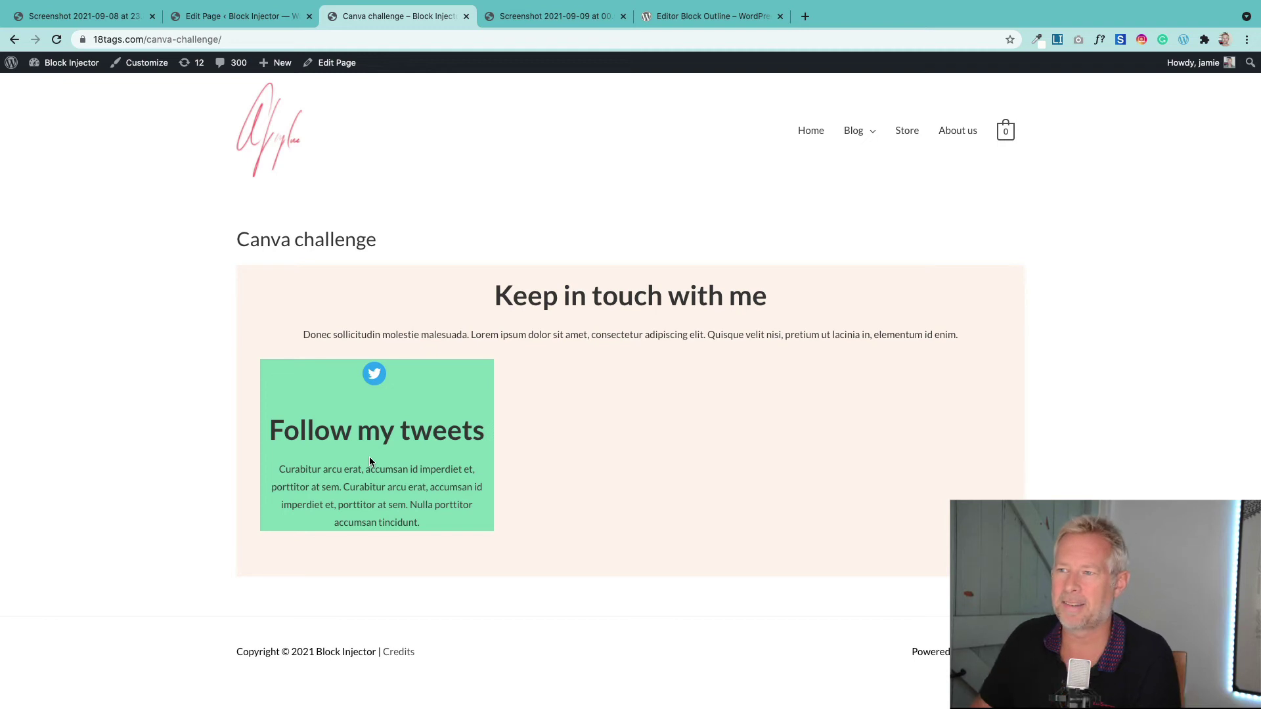
{"action": "left_click", "coordinate": [333, 64]}
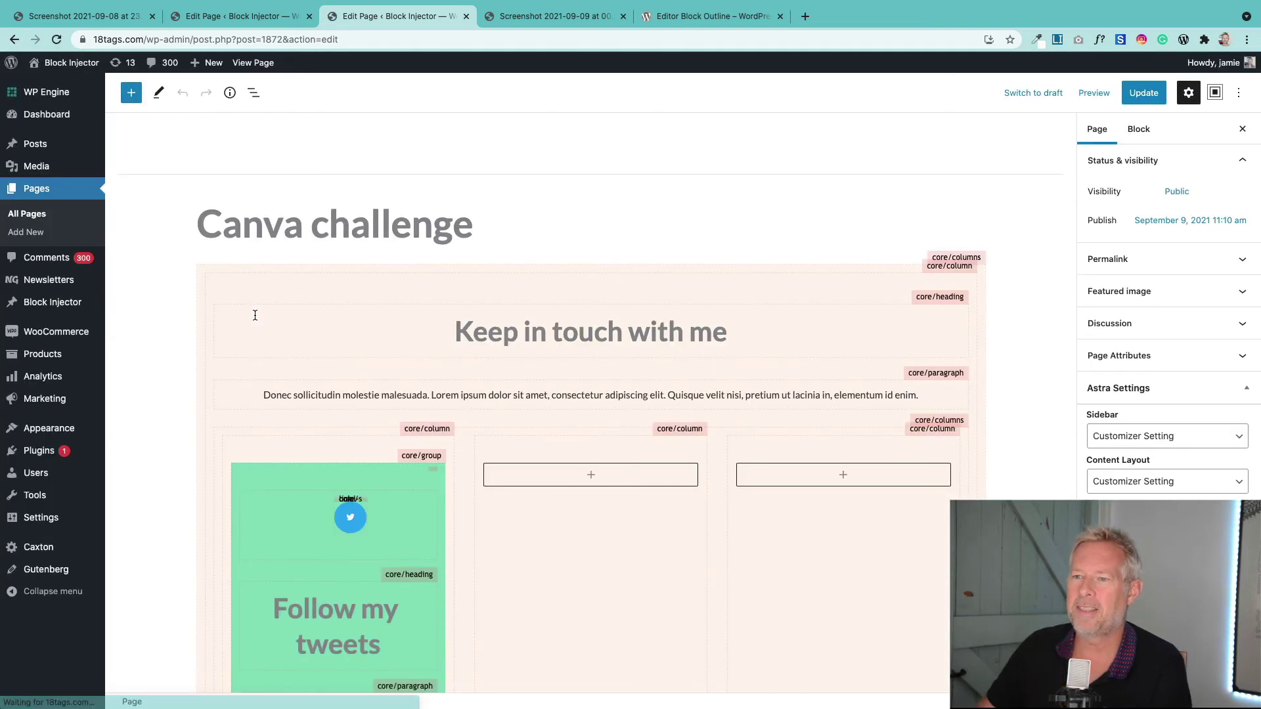
Step: Open the live page's Customizer at the Additional CSS panel
{"action": "left_click", "coordinate": [253, 62]}
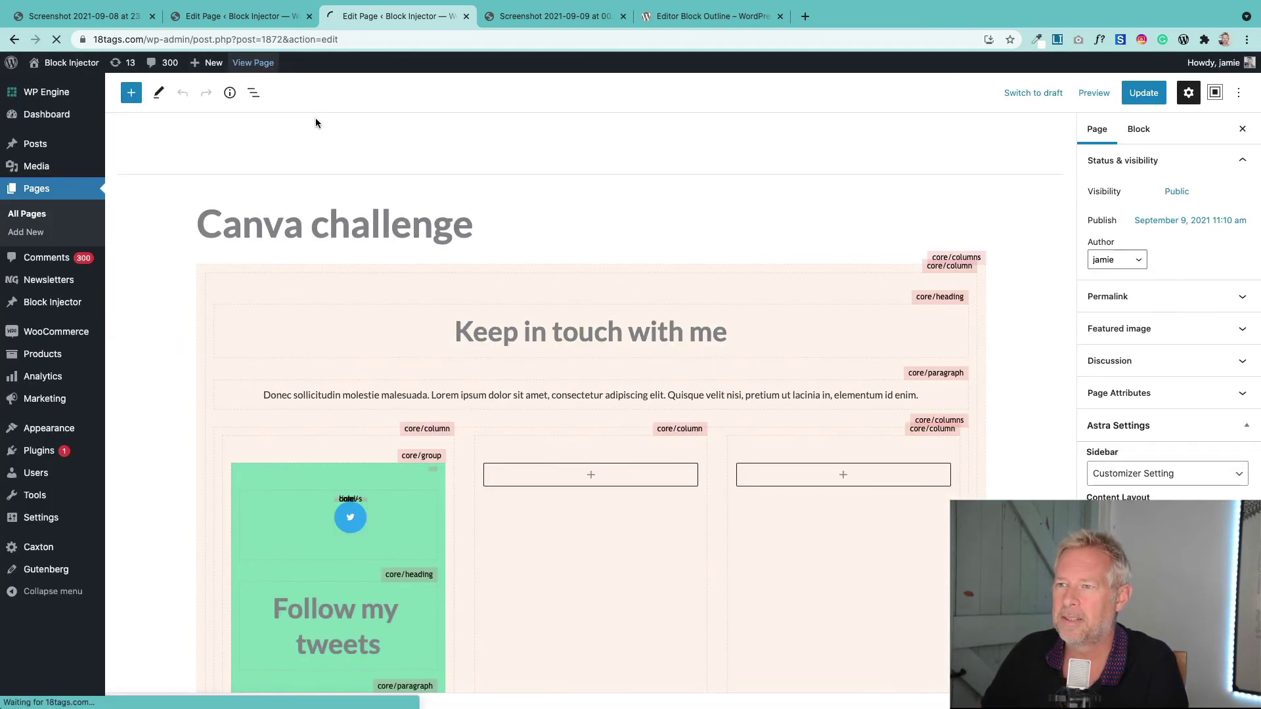
{"action": "left_click", "coordinate": [161, 66]}
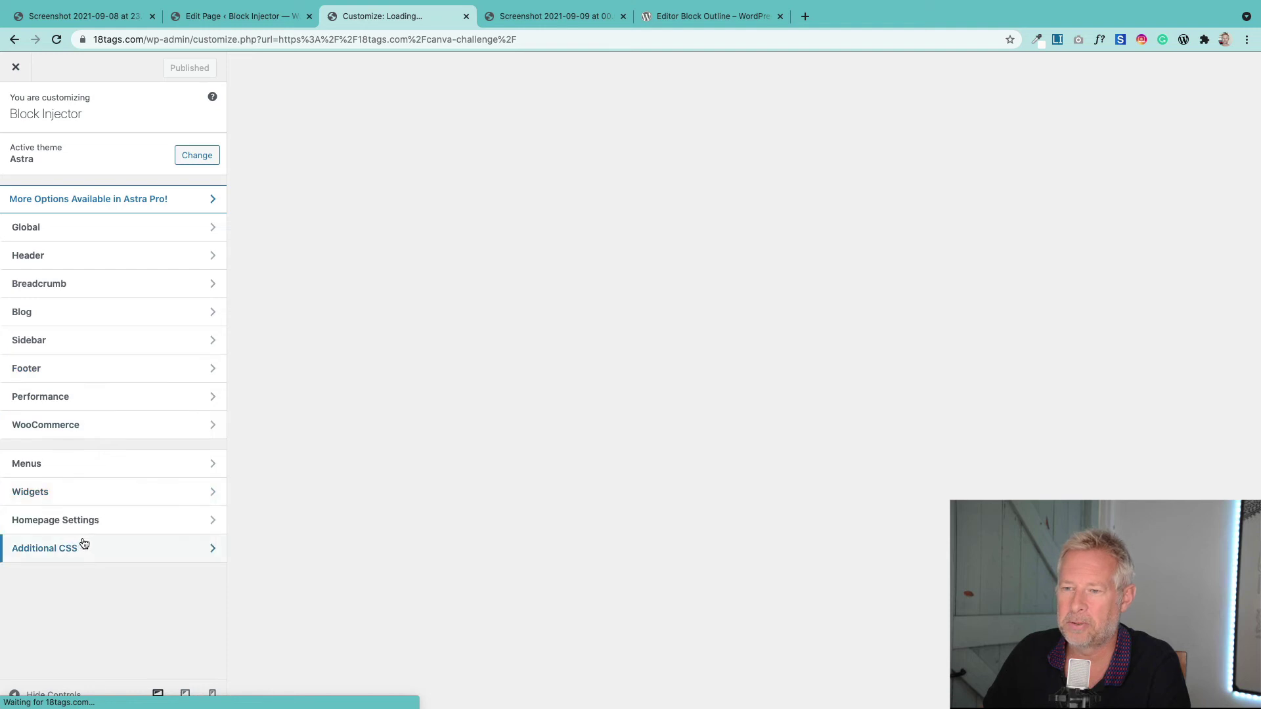
{"action": "left_click", "coordinate": [113, 543]}
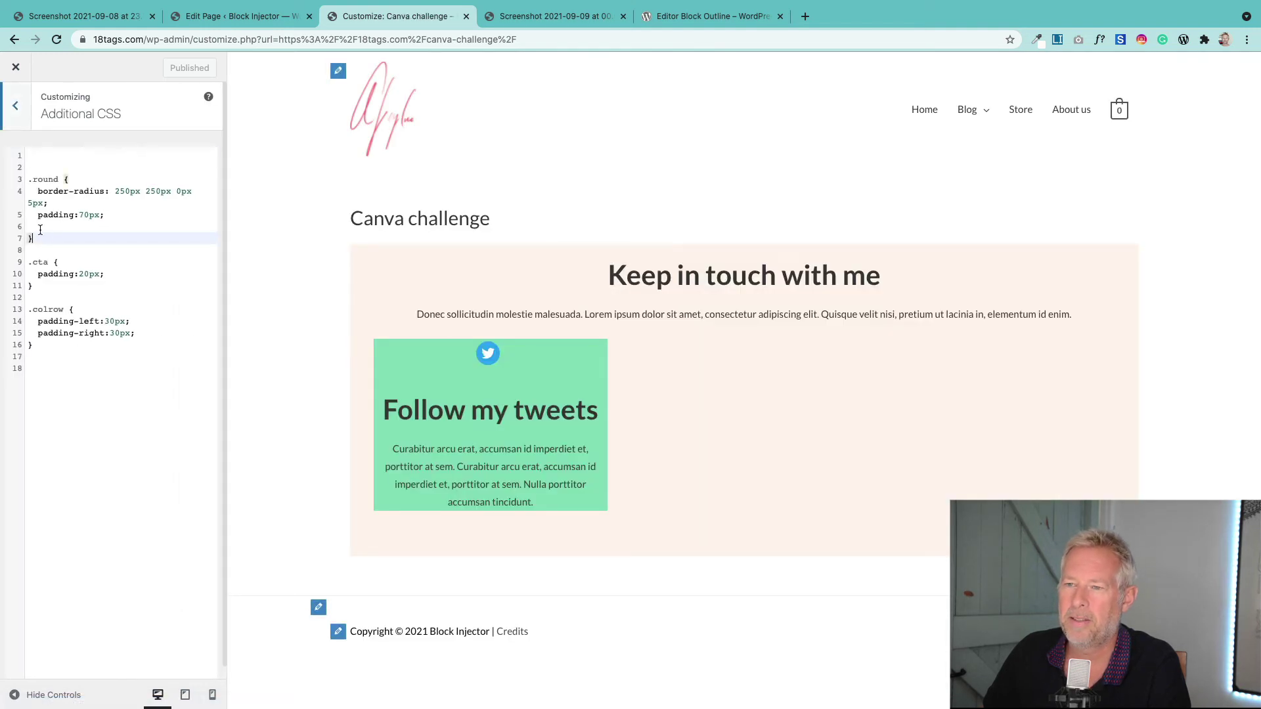
Step: Review the .round rule's top-corner radius values, then close the Customizer and reopen the editor
{"action": "left_click_drag", "start_coordinate": [37, 226], "coordinate": [22, 175]}
{"action": "double_click", "coordinate": [46, 179]}
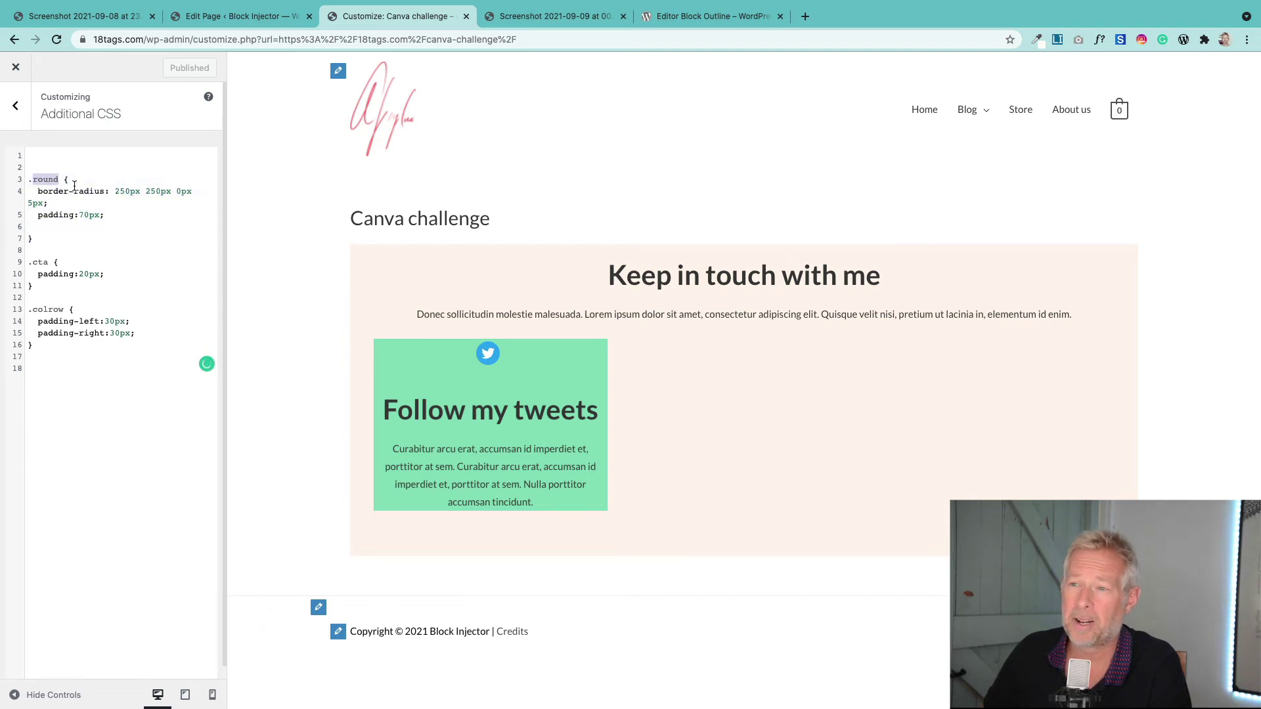
{"action": "left_click_drag", "start_coordinate": [113, 190], "coordinate": [160, 189]}
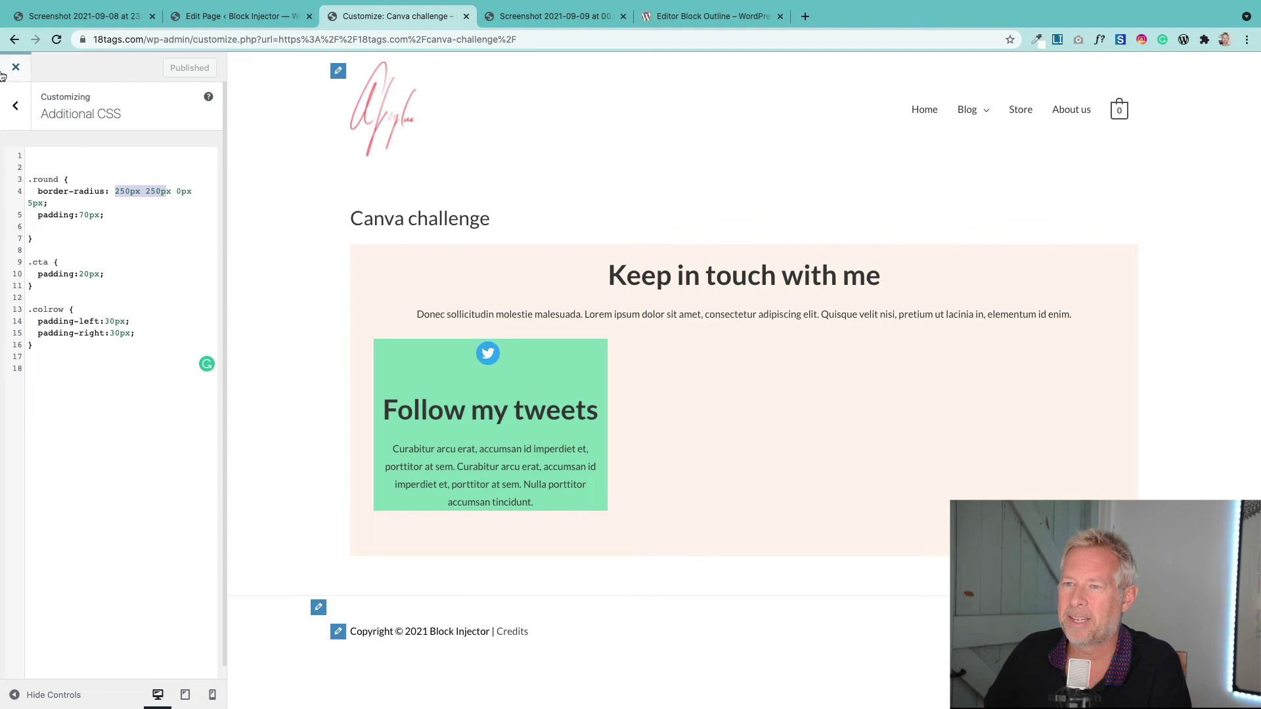
{"action": "left_click_drag", "start_coordinate": [59, 180], "coordinate": [36, 179]}
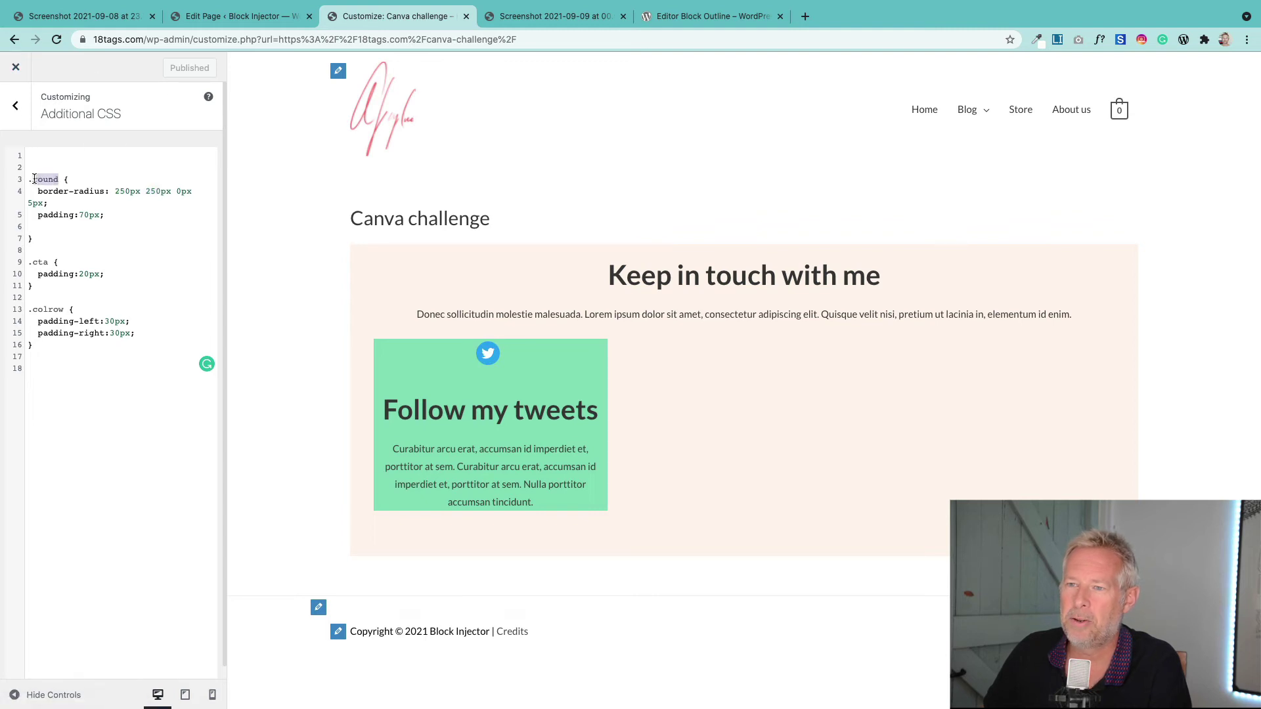
{"action": "left_click", "coordinate": [17, 69]}
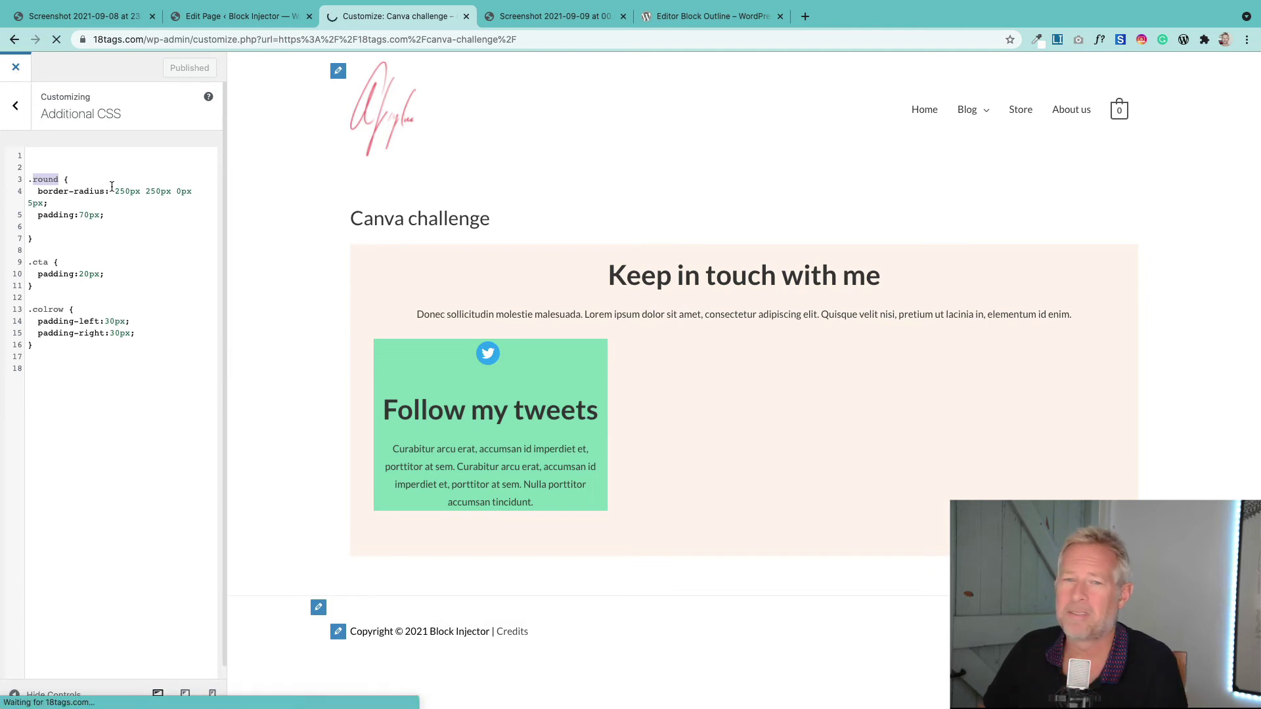
{"action": "left_click", "coordinate": [332, 63]}
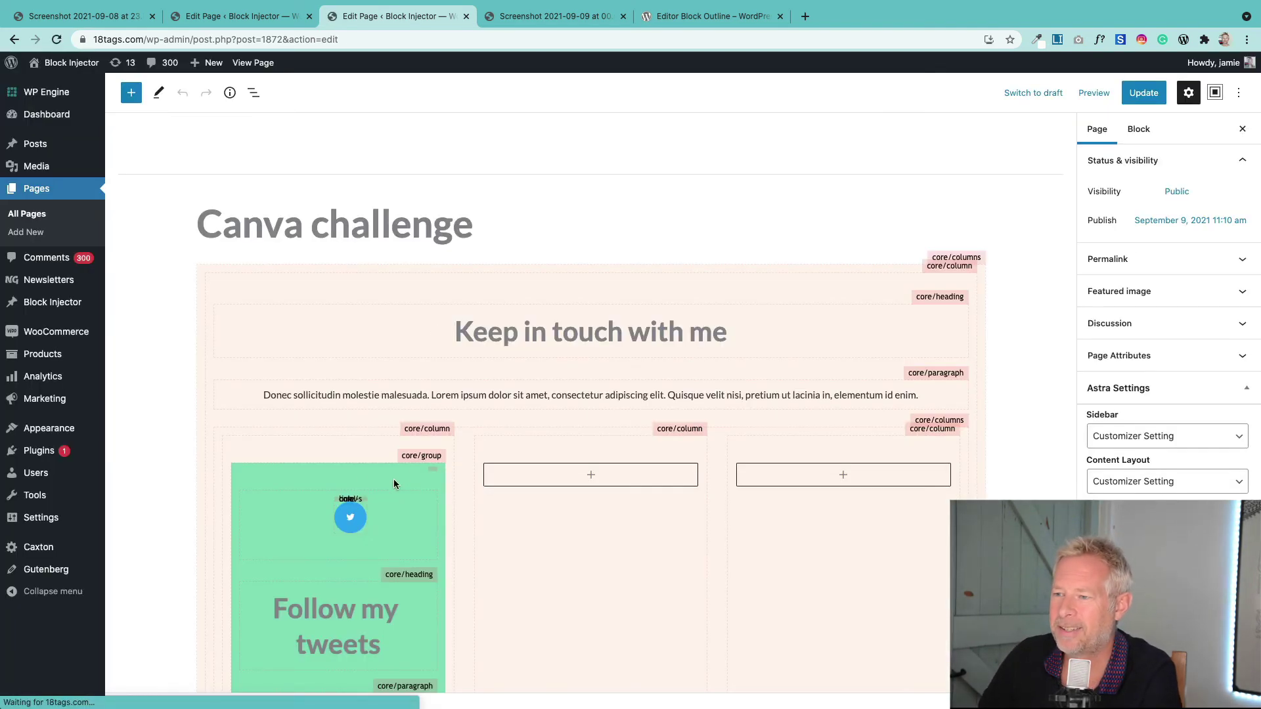
Step: Add the CSS class 'round' to the green Group block and update the page
{"action": "left_click", "coordinate": [339, 468]}
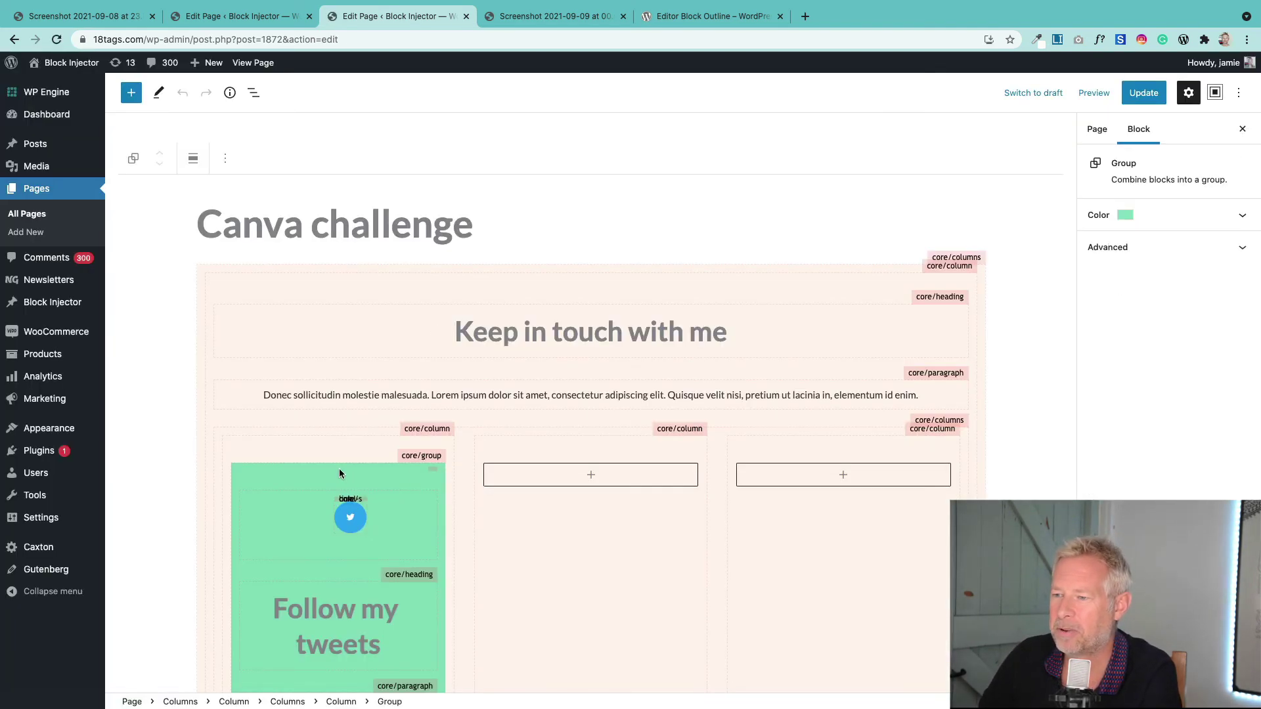
{"action": "left_click", "coordinate": [416, 456]}
{"action": "scroll", "coordinate": [394, 492], "scroll_direction": "down", "scroll_amount": 5}
{"action": "left_click", "coordinate": [376, 533]}
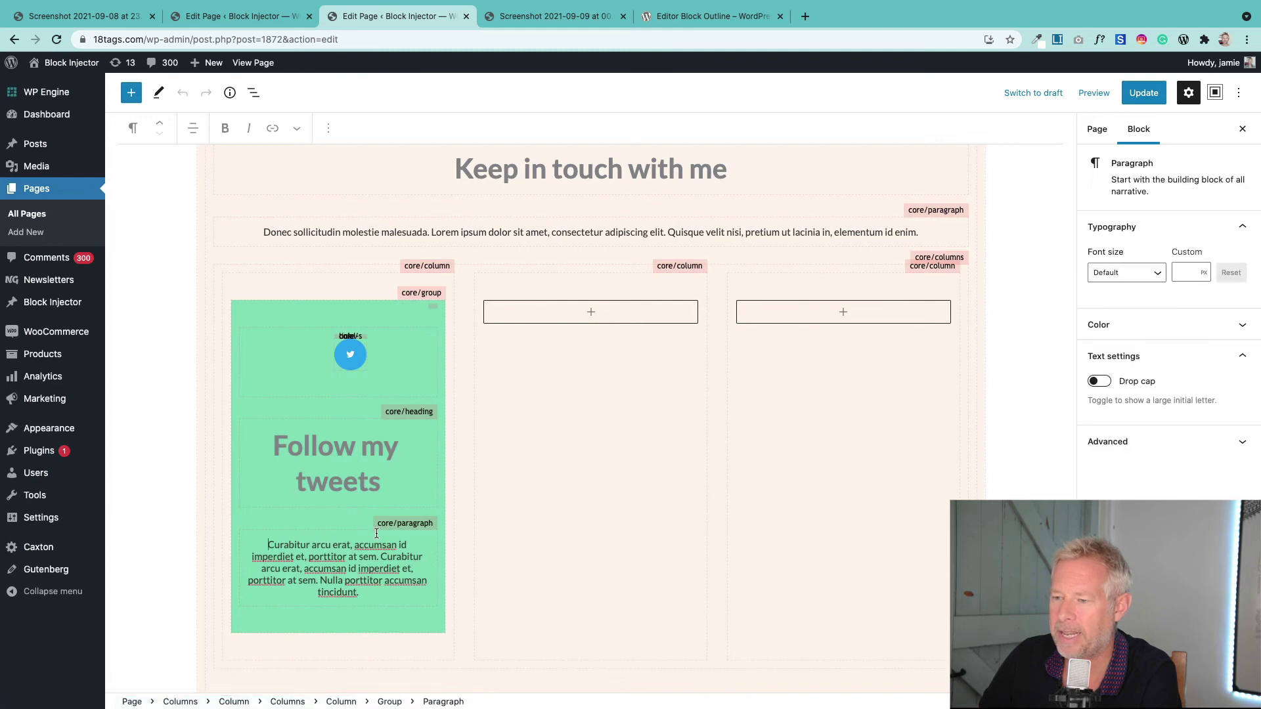
{"action": "left_click", "coordinate": [392, 702]}
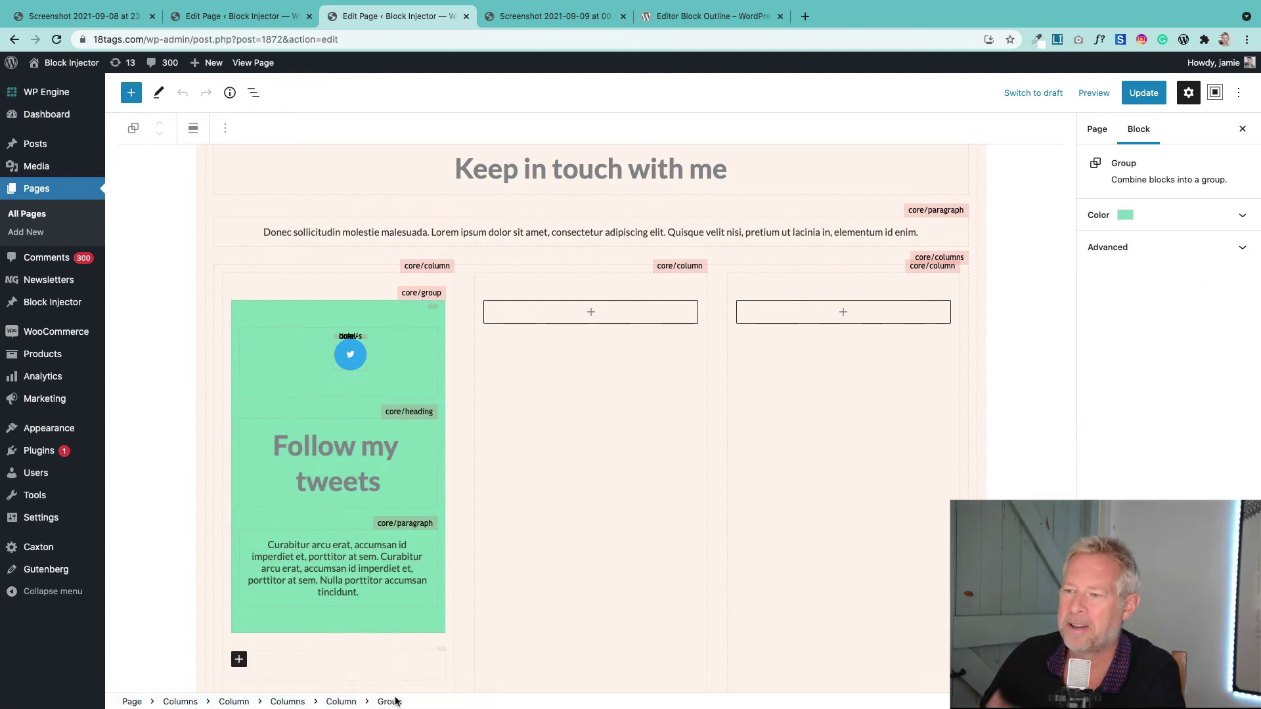
{"action": "left_click", "coordinate": [1117, 248]}
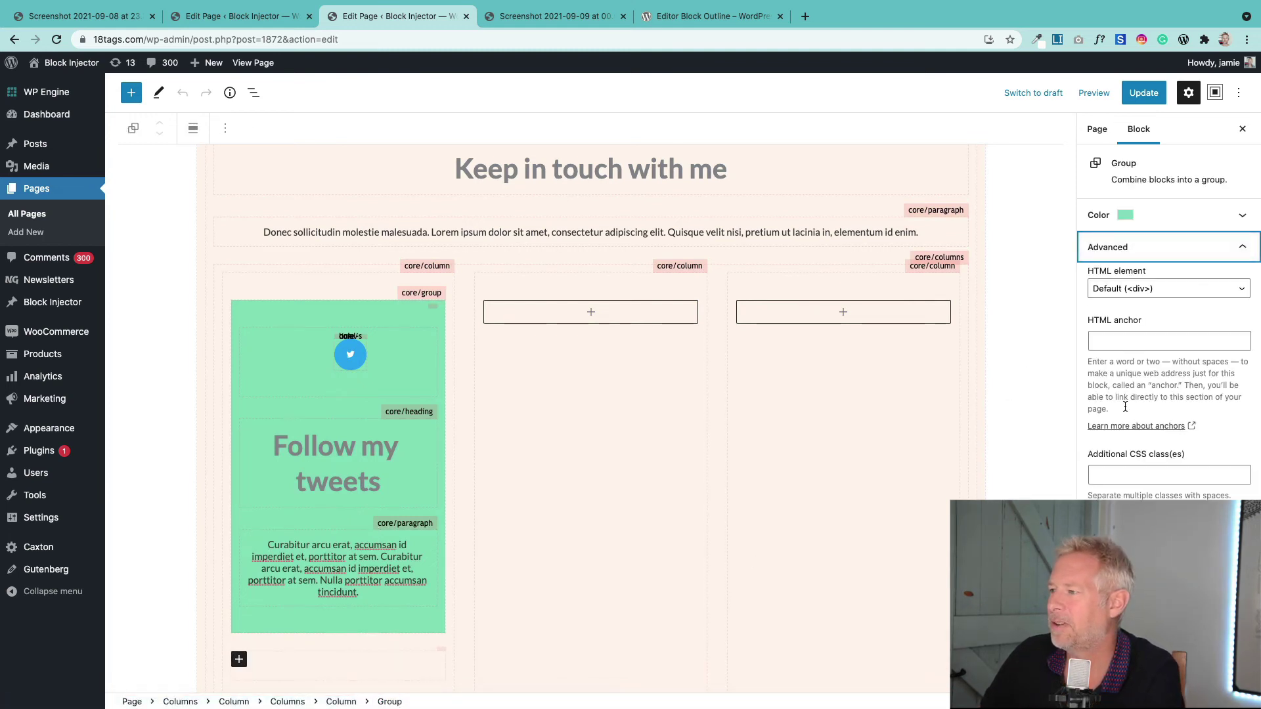
{"action": "left_click", "coordinate": [1124, 476]}
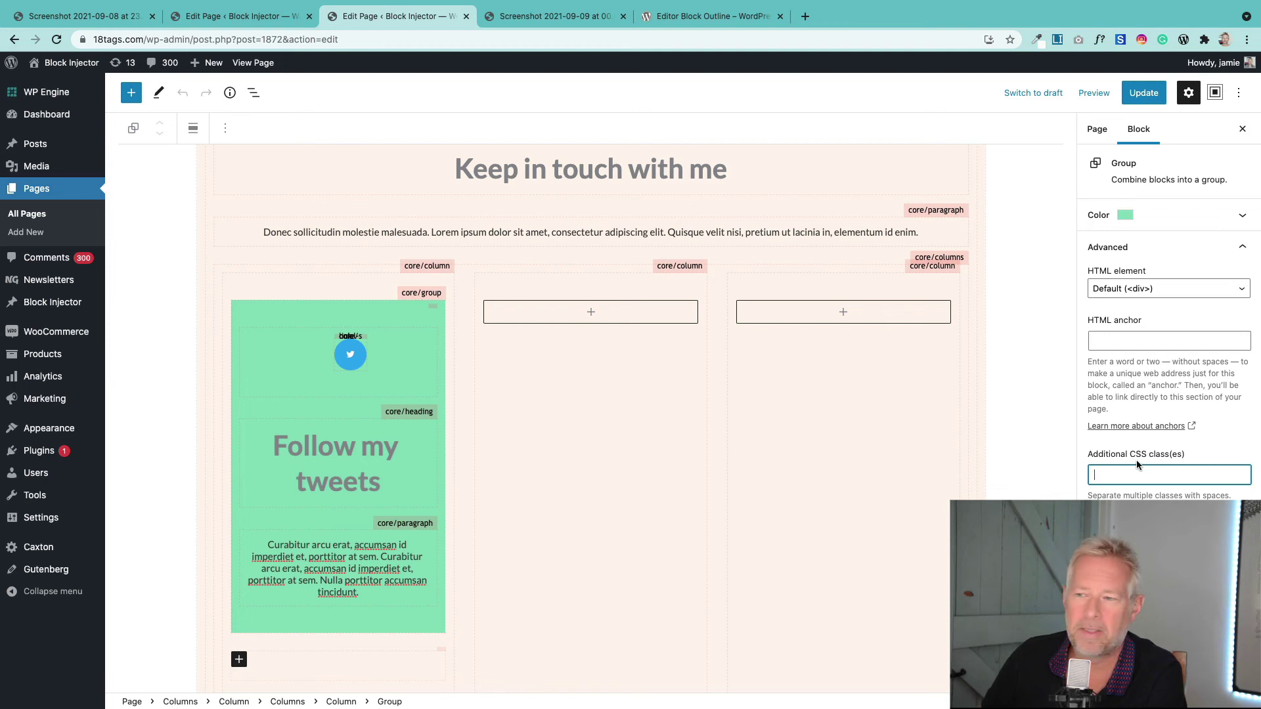
{"action": "type", "text": "round"}
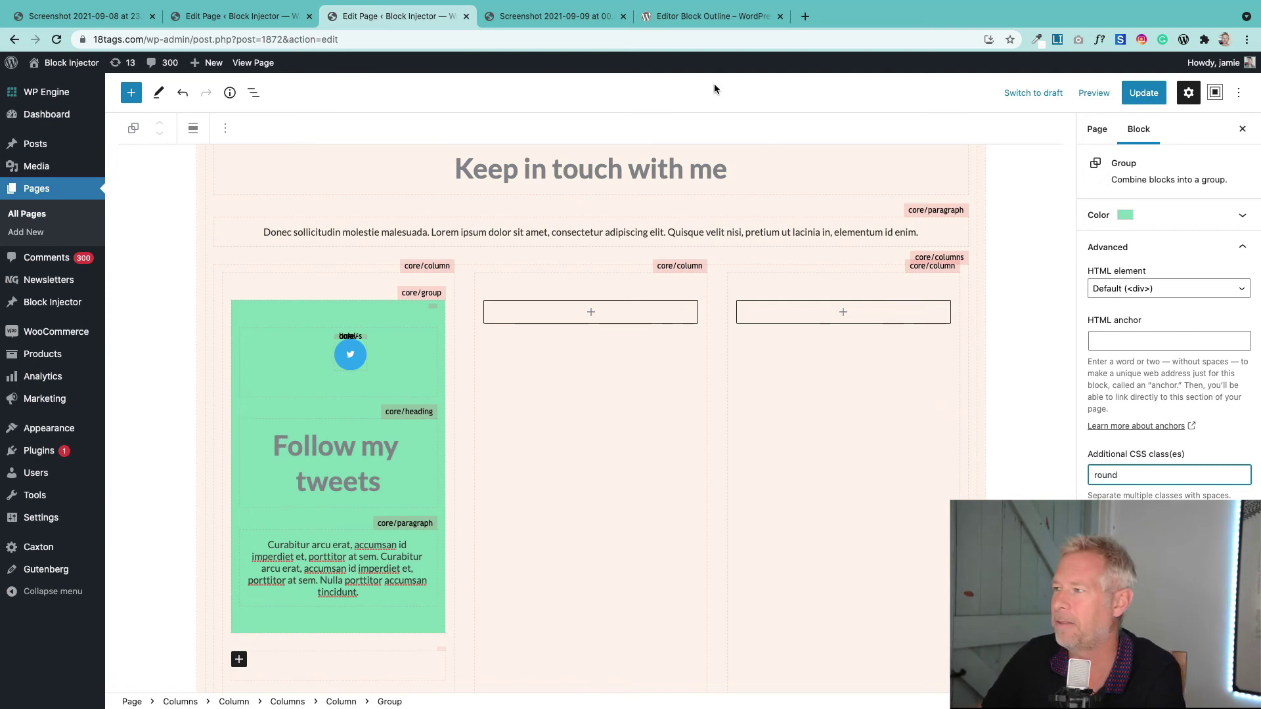
{"action": "left_click", "coordinate": [1128, 95]}
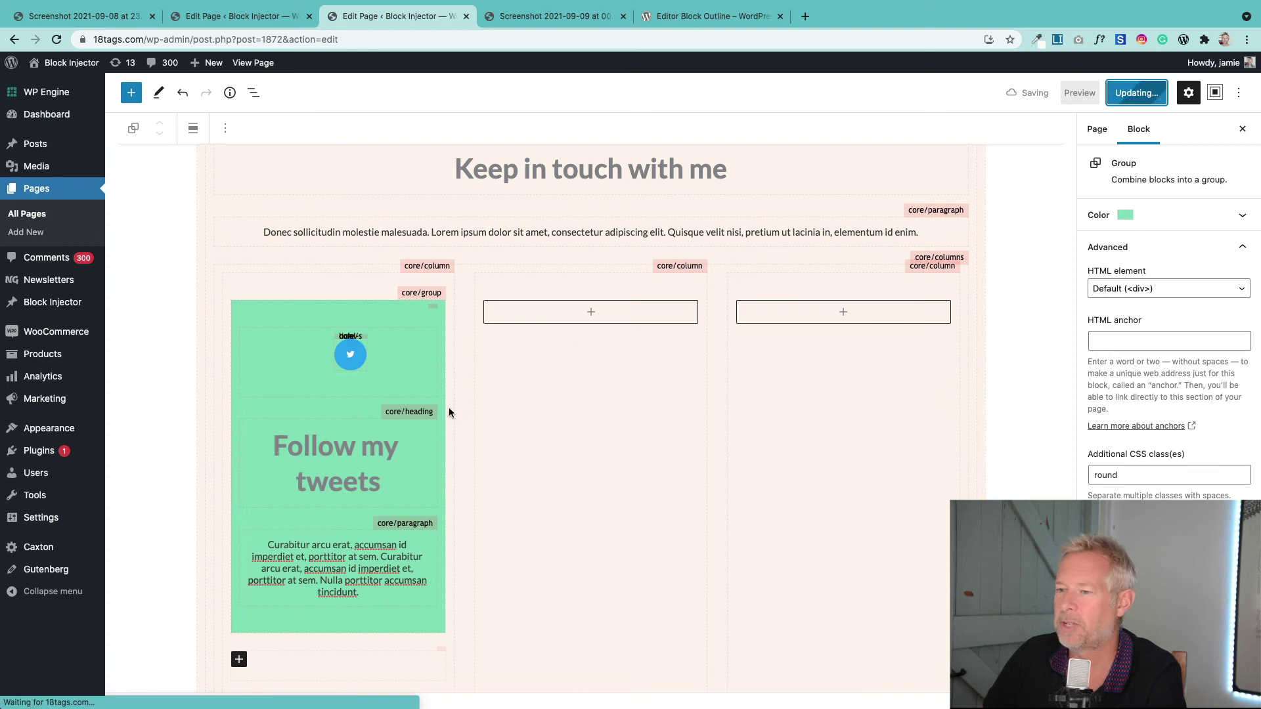
{"action": "left_click", "coordinate": [253, 62]}
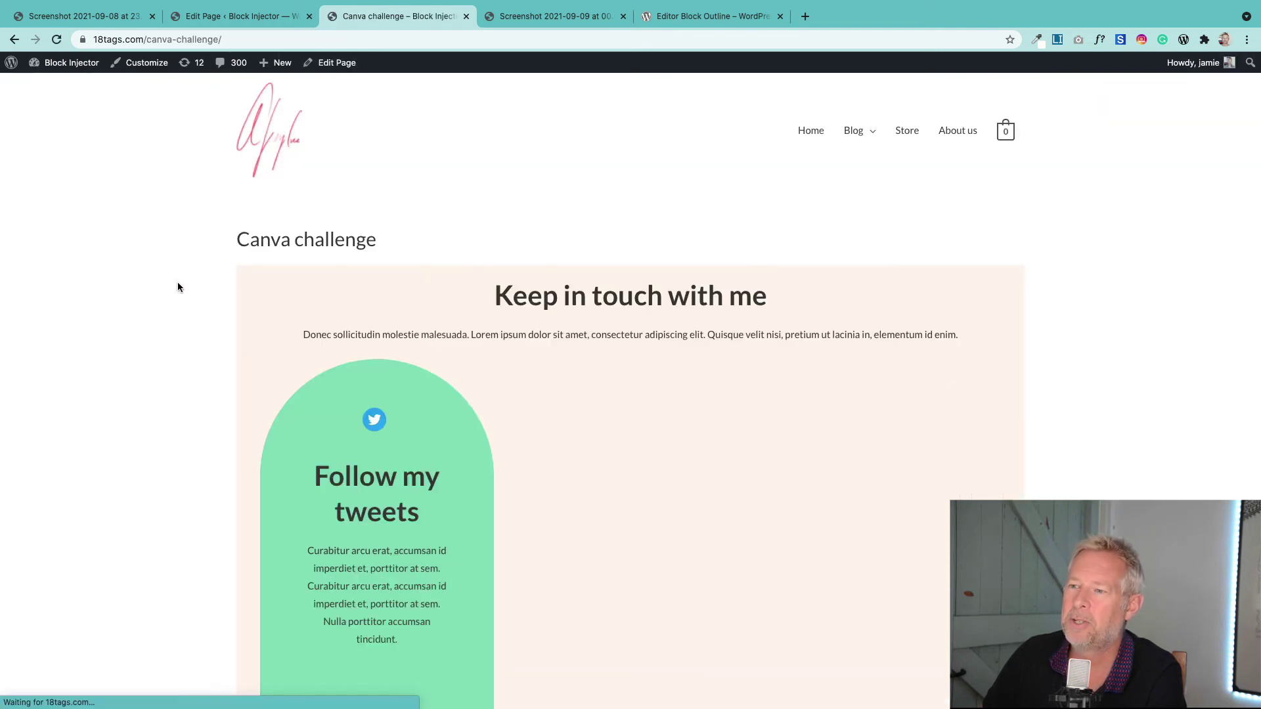
{"action": "scroll", "coordinate": [175, 285], "scroll_direction": "down", "scroll_amount": 2}
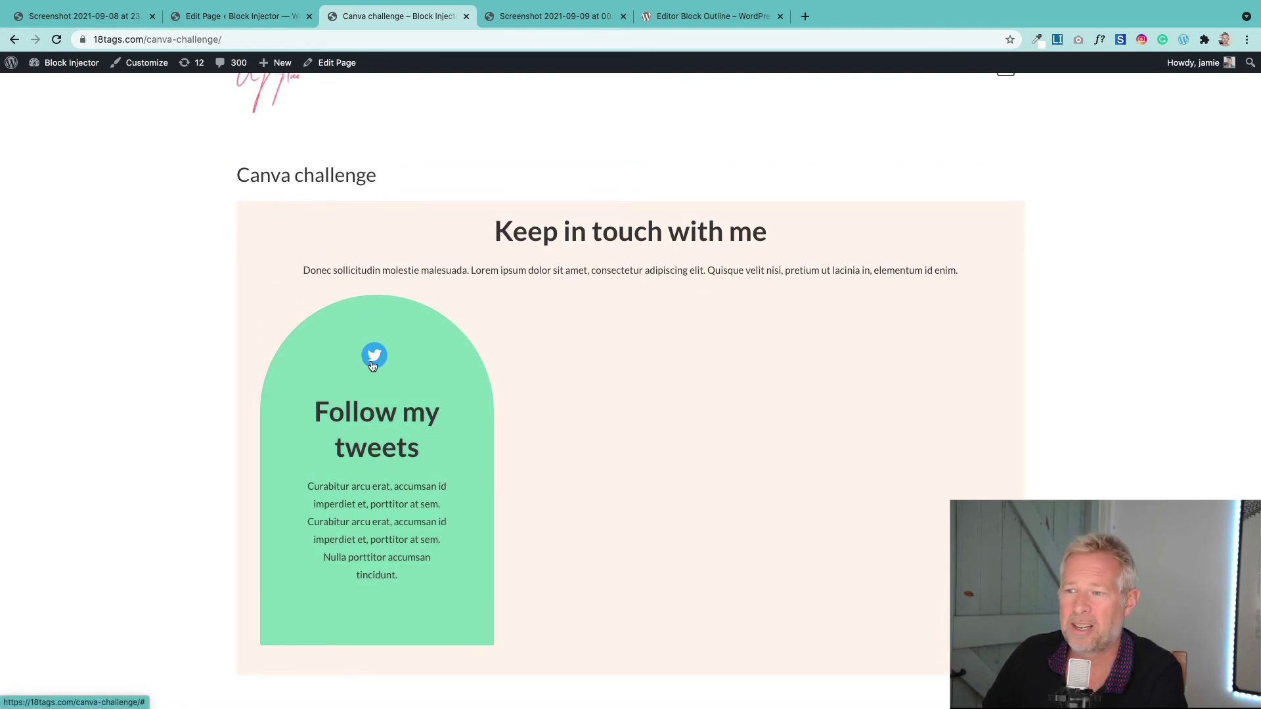
{"action": "left_click", "coordinate": [332, 63]}
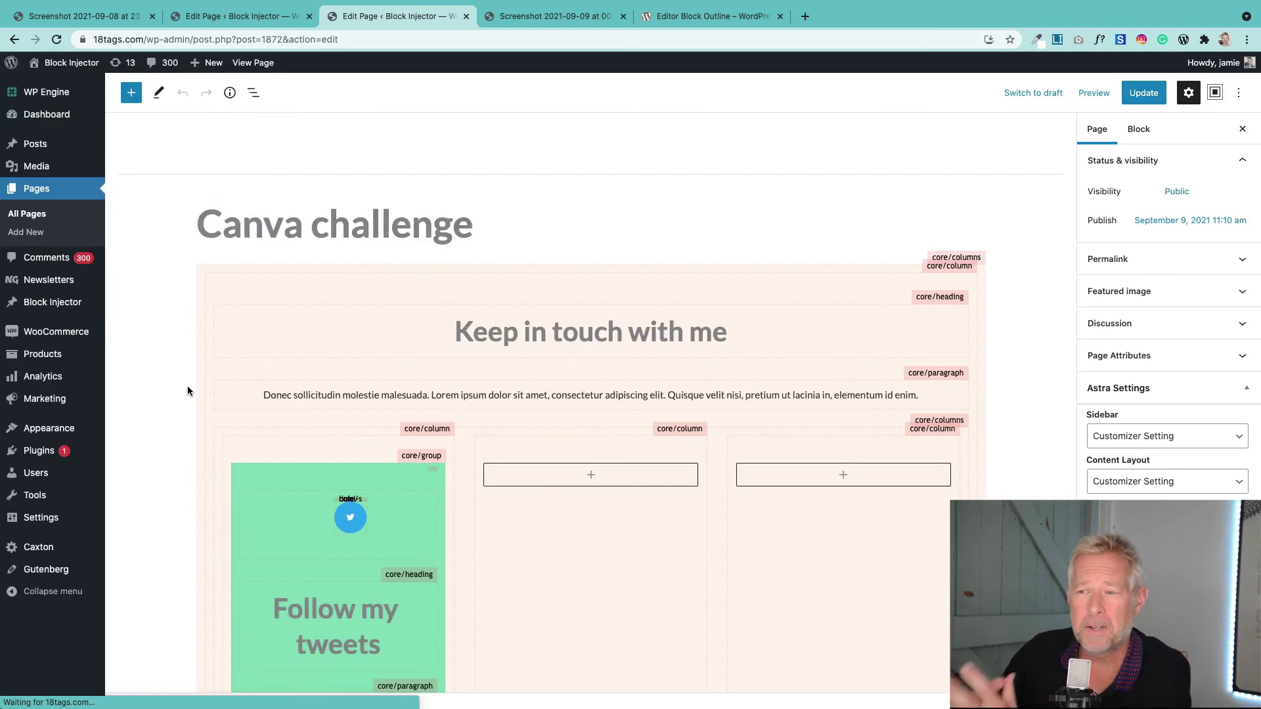
Step: Select the whole column holding the green 'Follow my tweets' group
{"action": "scroll", "coordinate": [187, 385], "scroll_direction": "down", "scroll_amount": 3}
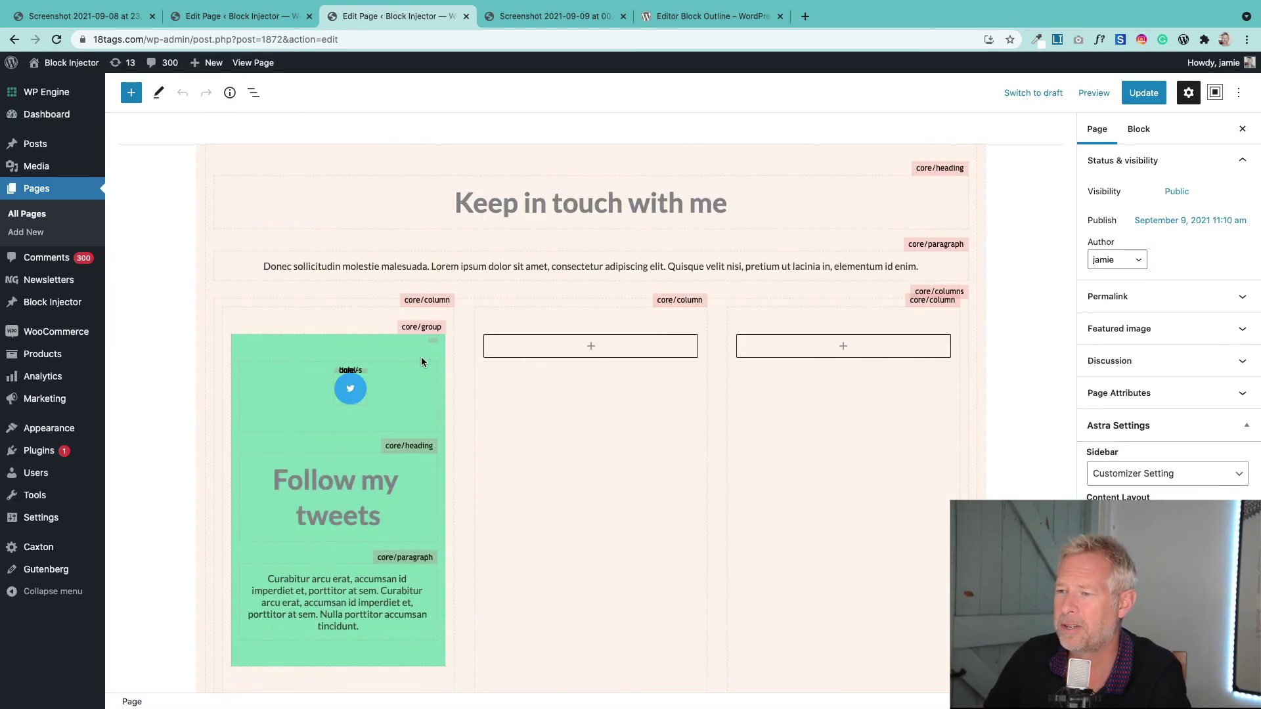
{"action": "left_click", "coordinate": [254, 654]}
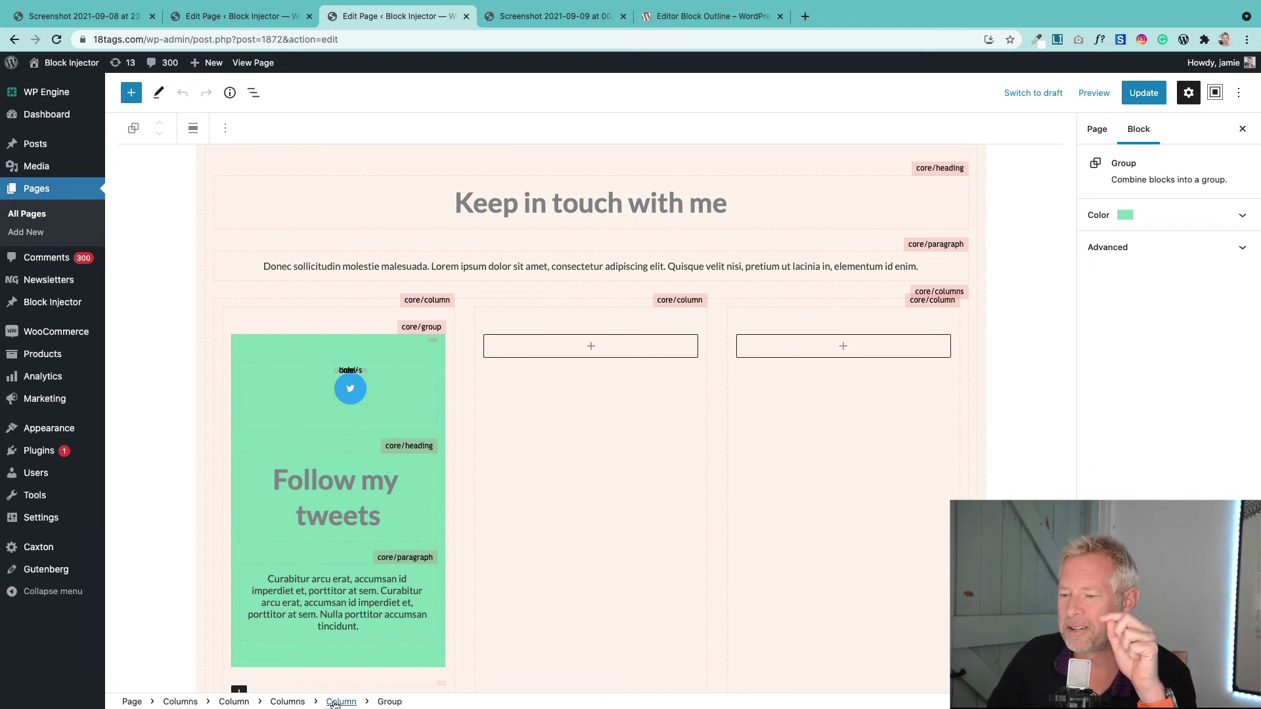
{"action": "left_click", "coordinate": [370, 595]}
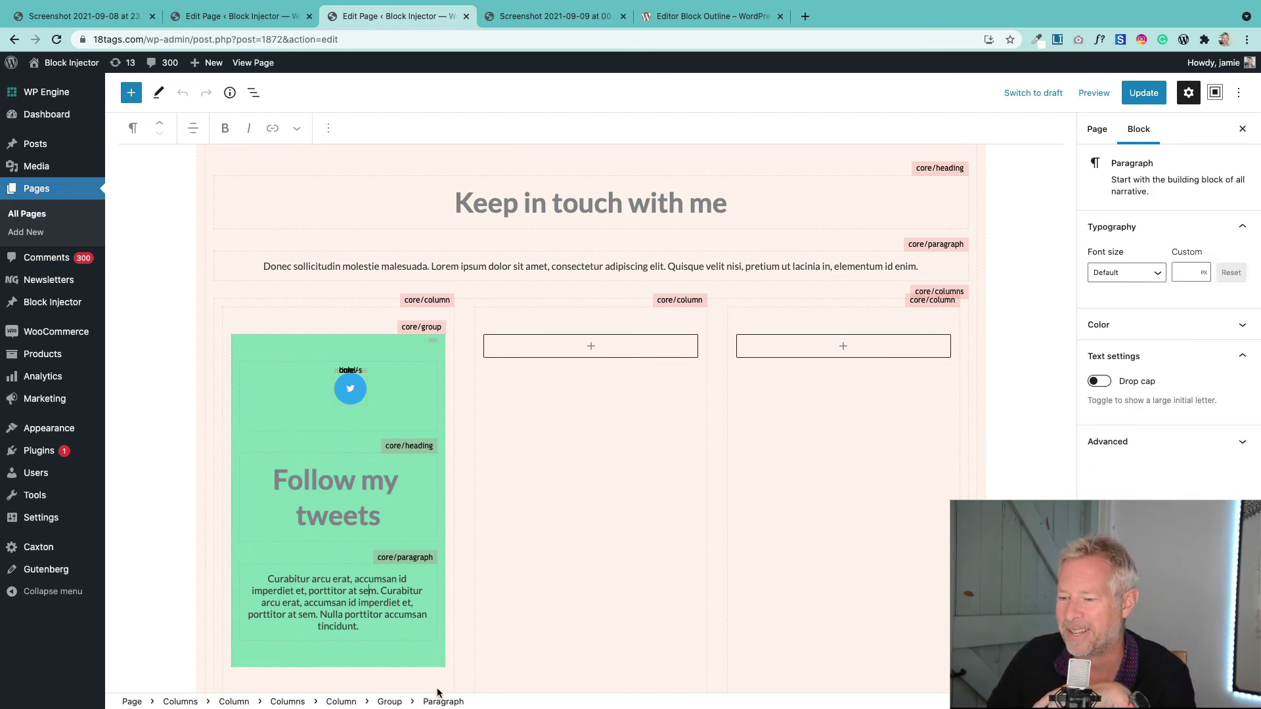
{"action": "left_click", "coordinate": [341, 701]}
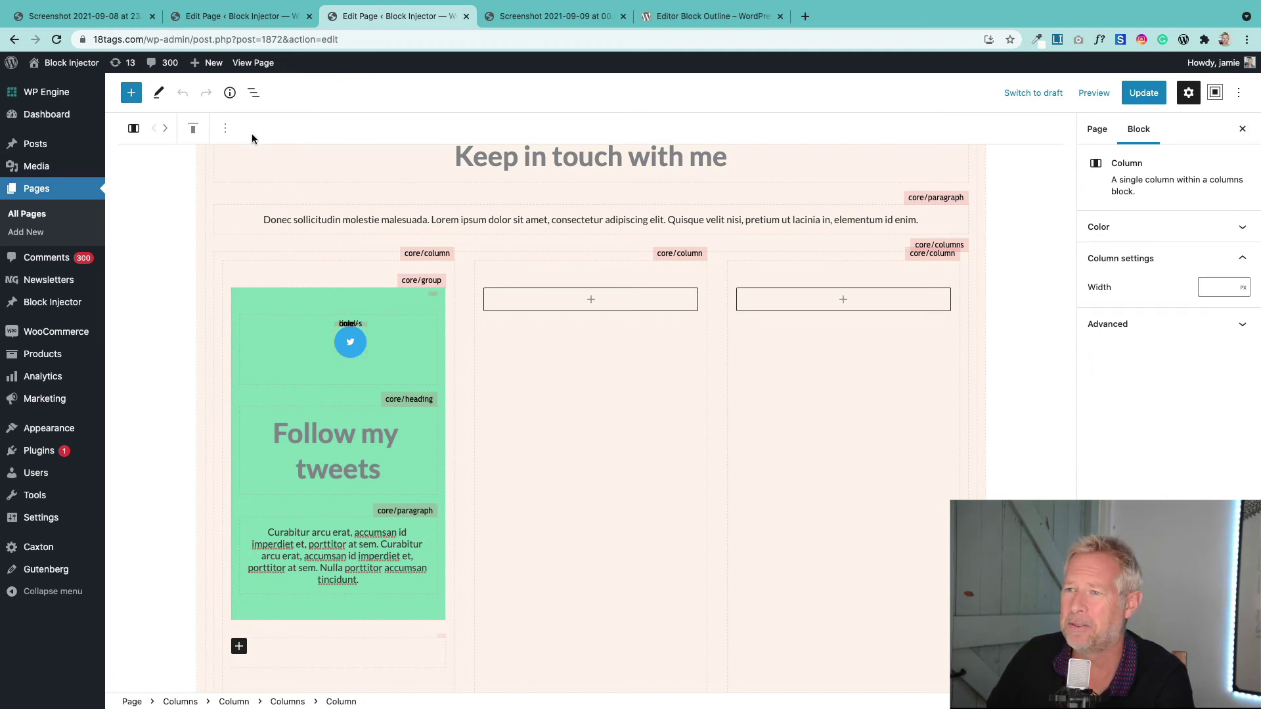
Step: Duplicate the column twice for three identical green cards, then save the page
{"action": "left_click", "coordinate": [225, 131]}
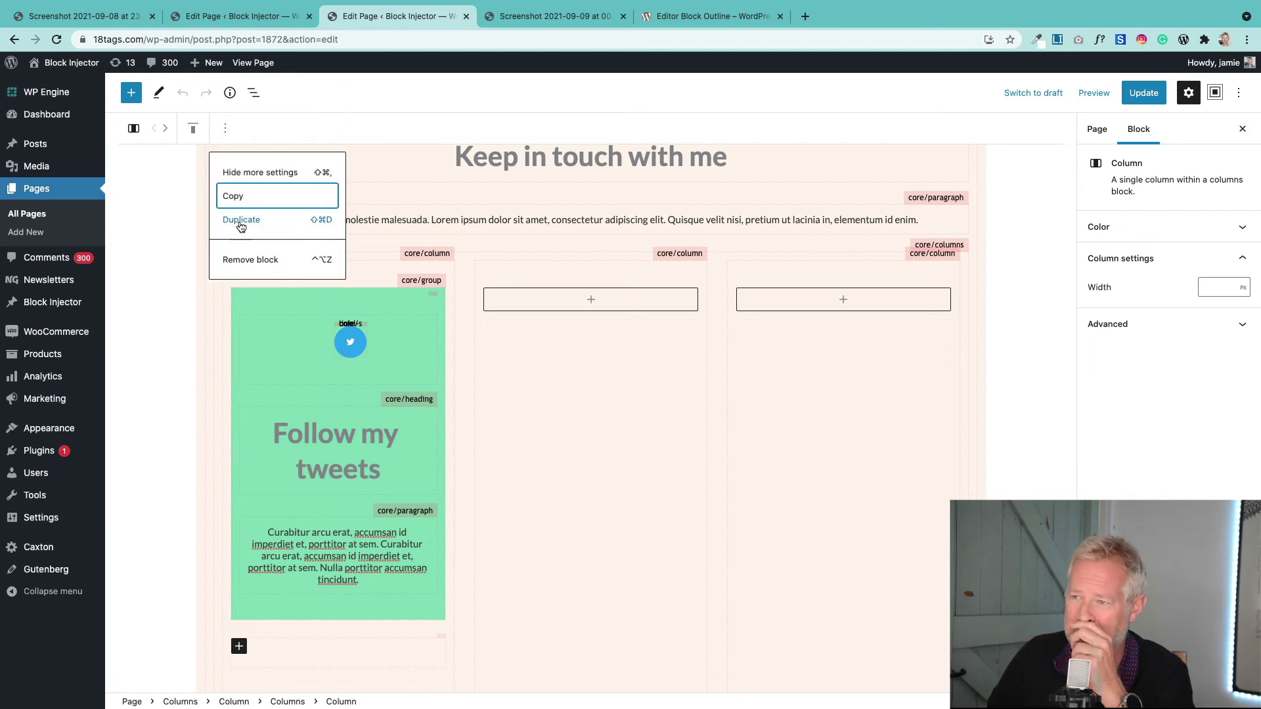
{"action": "left_click", "coordinate": [243, 221]}
{"action": "left_click", "coordinate": [225, 129]}
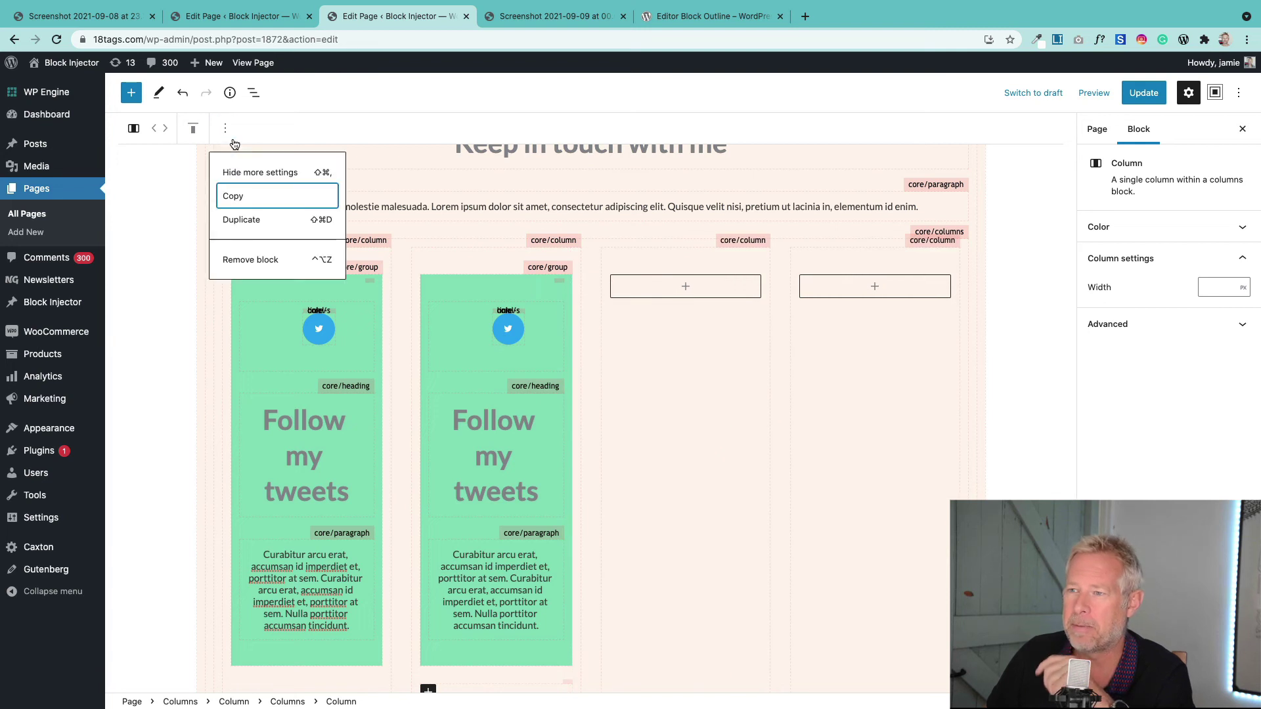
{"action": "left_click", "coordinate": [240, 219]}
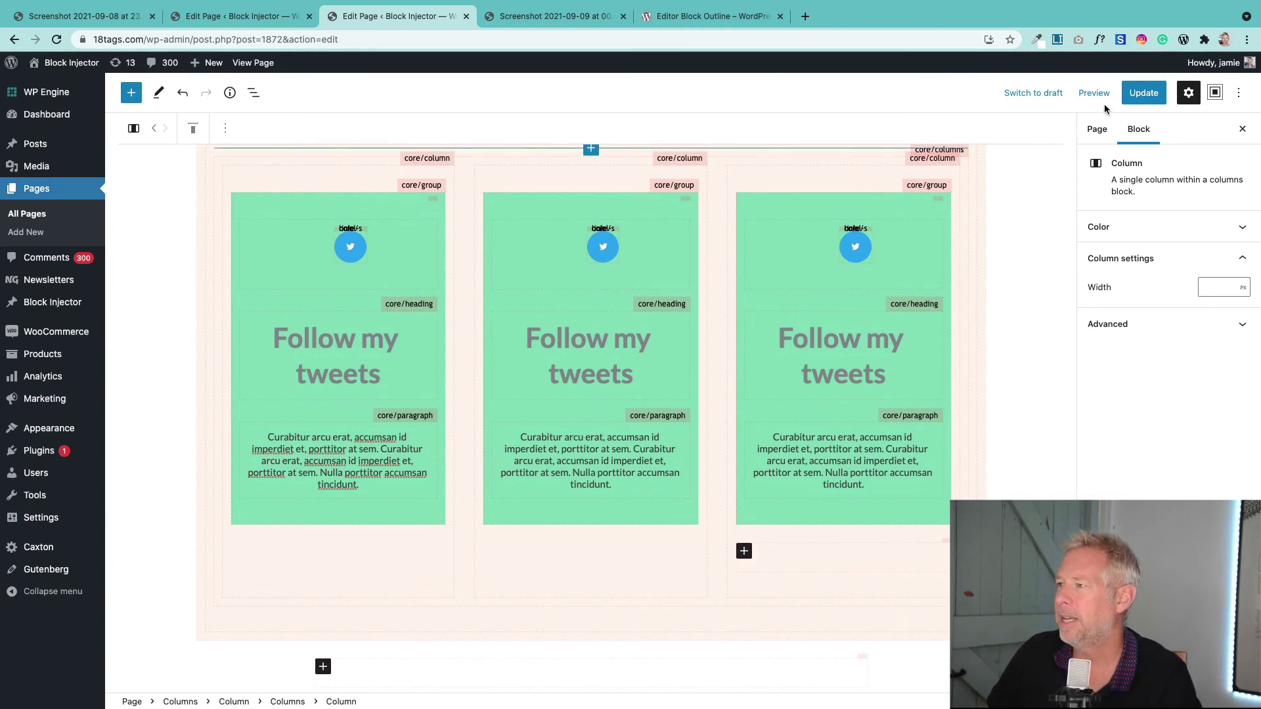
{"action": "key", "text": "super+s"}
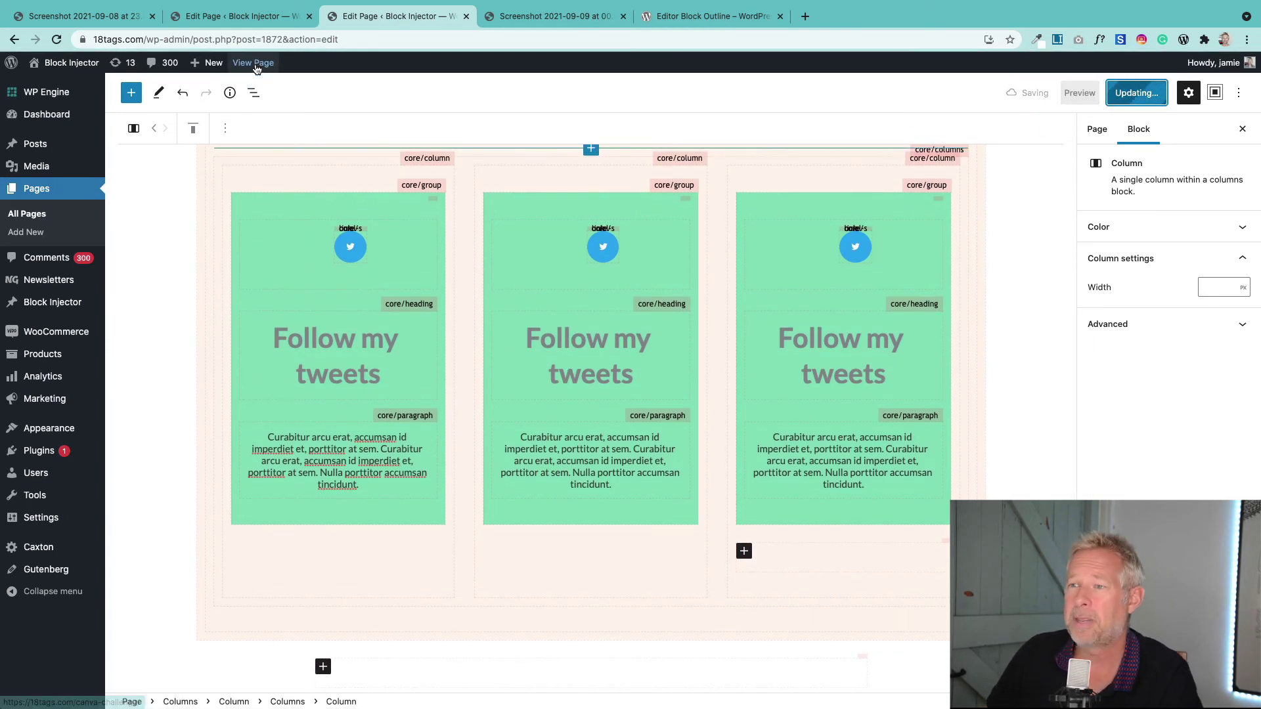
{"action": "left_click", "coordinate": [257, 65]}
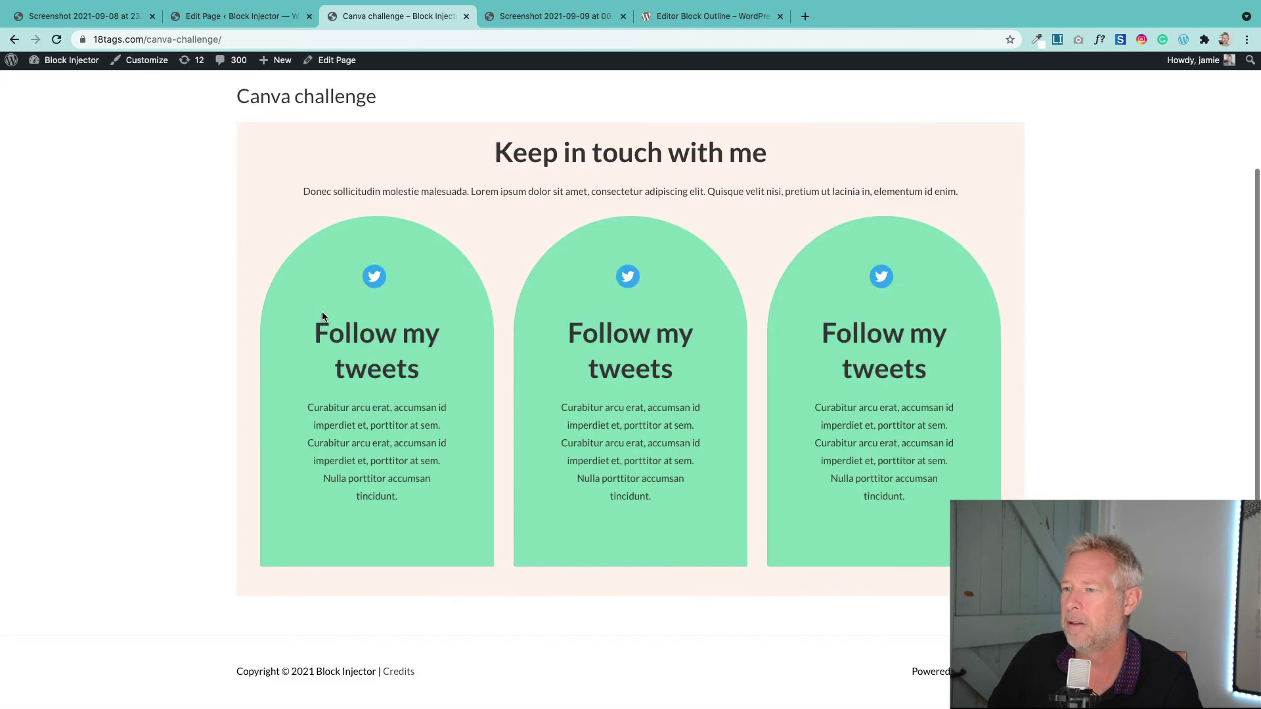
{"action": "scroll", "coordinate": [322, 317], "scroll_direction": "up", "scroll_amount": 2}
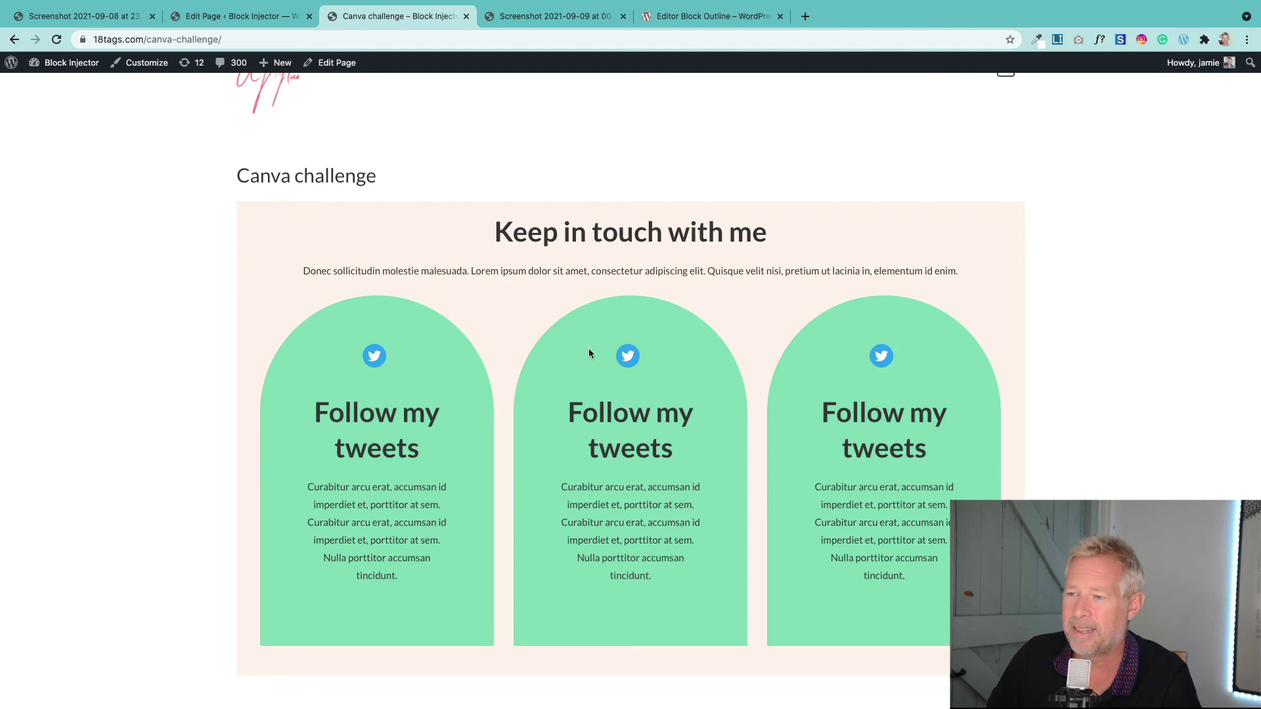
{"action": "left_click", "coordinate": [533, 19]}
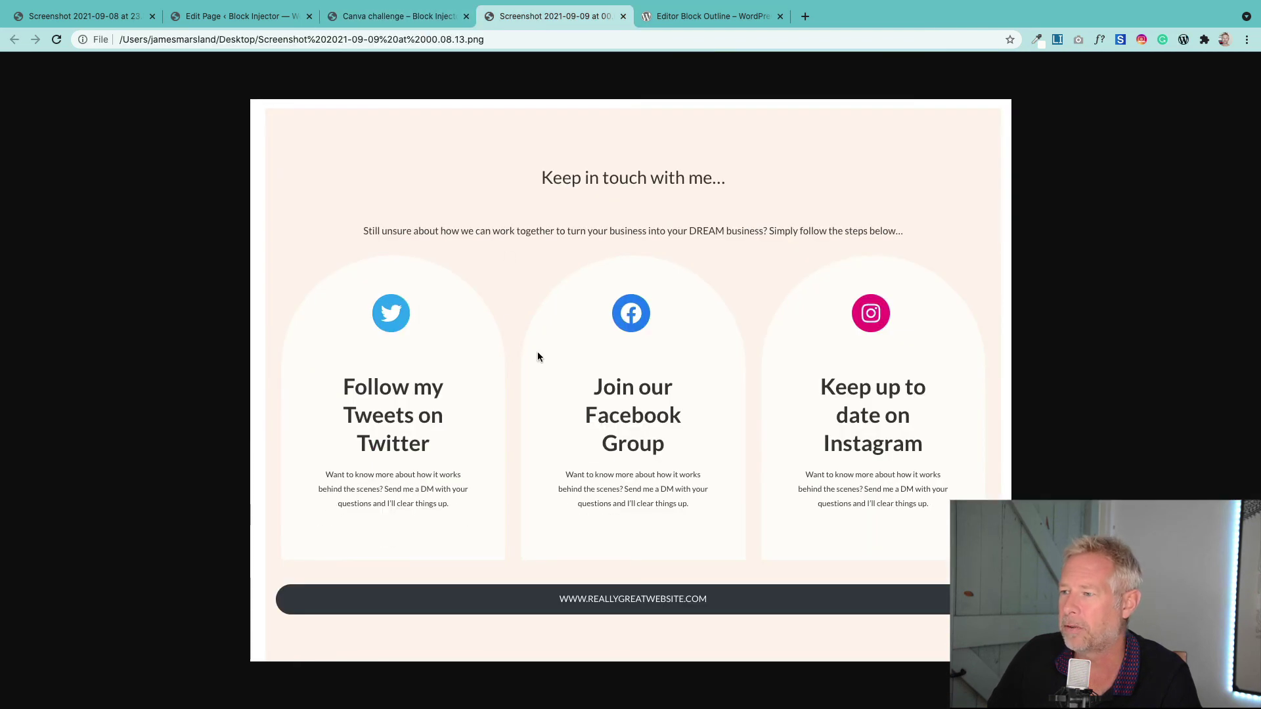
{"action": "left_click", "coordinate": [370, 18]}
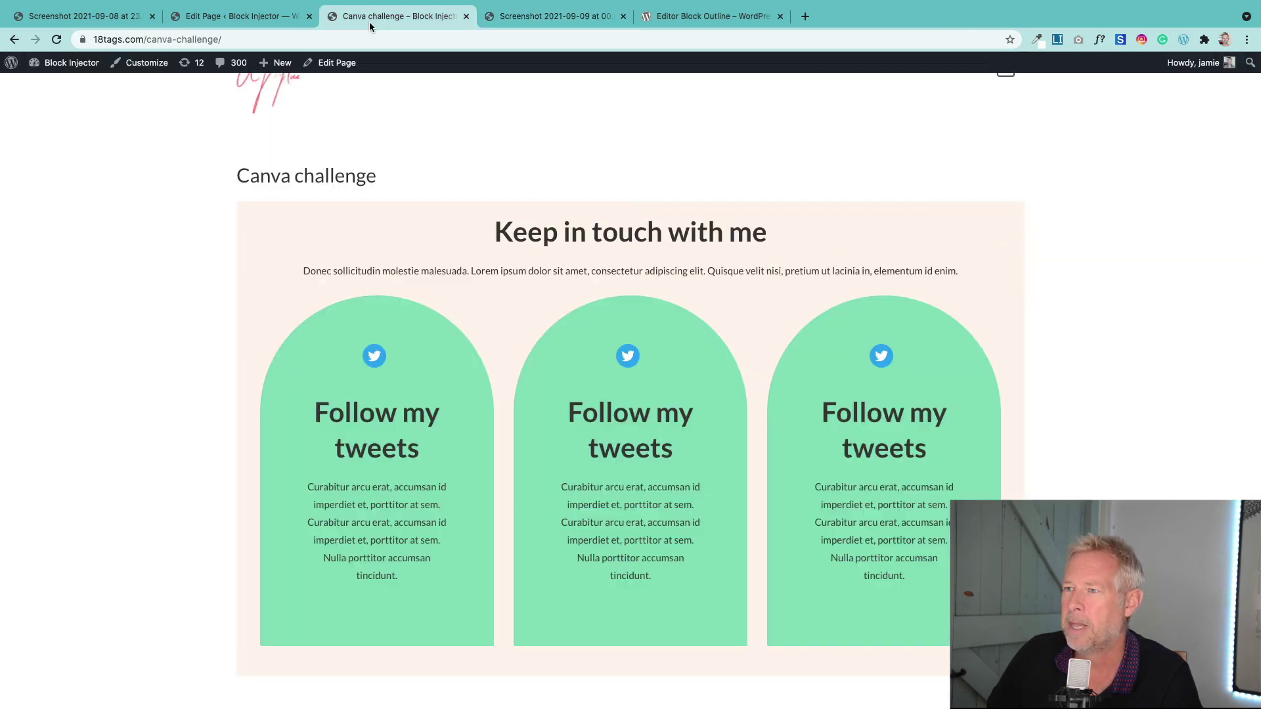
{"action": "left_click", "coordinate": [332, 63]}
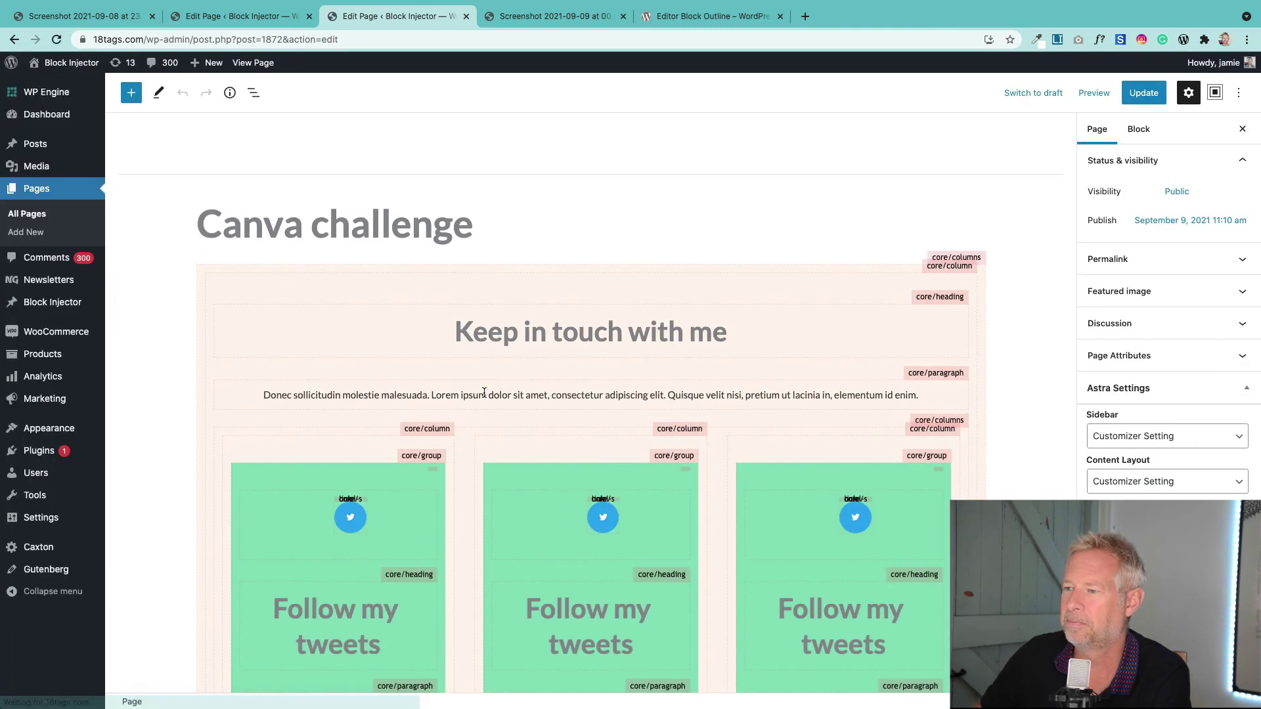
Step: Insert a Buttons block below the three green cards and label it 'Get in touch'
{"action": "scroll", "coordinate": [487, 416], "scroll_direction": "down", "scroll_amount": 5}
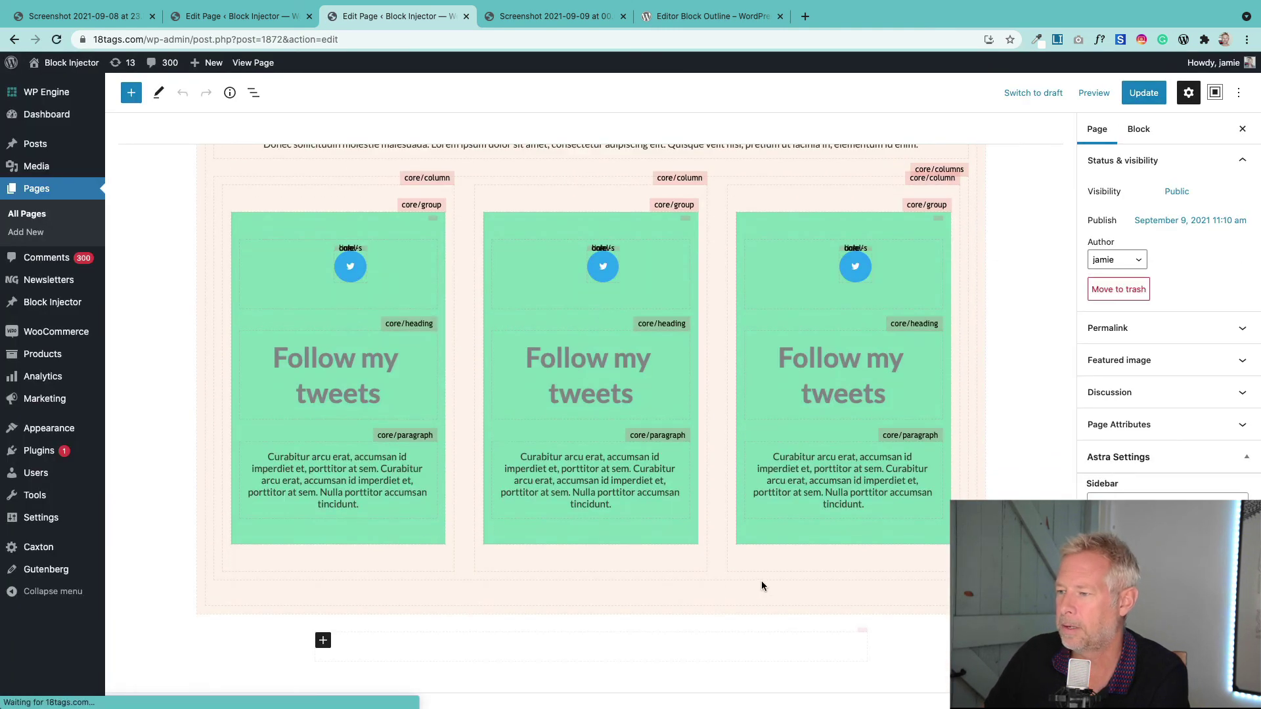
{"action": "left_click", "coordinate": [701, 594]}
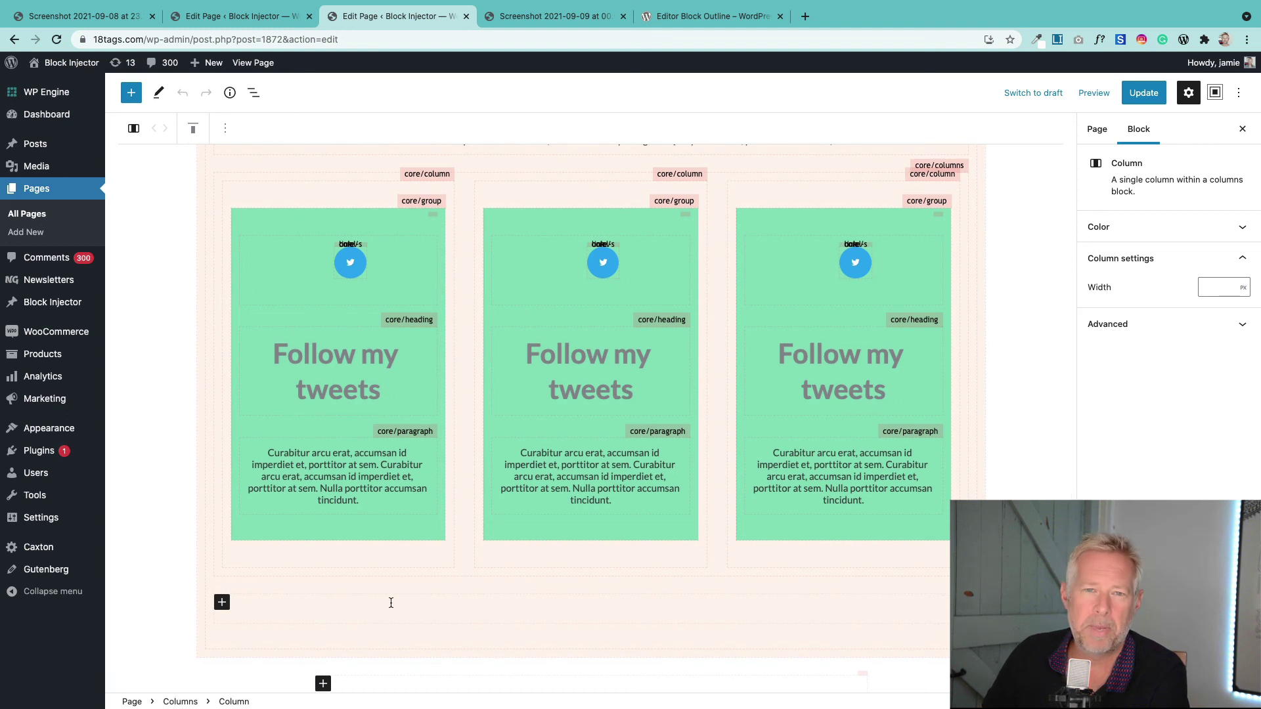
{"action": "left_click", "coordinate": [222, 602]}
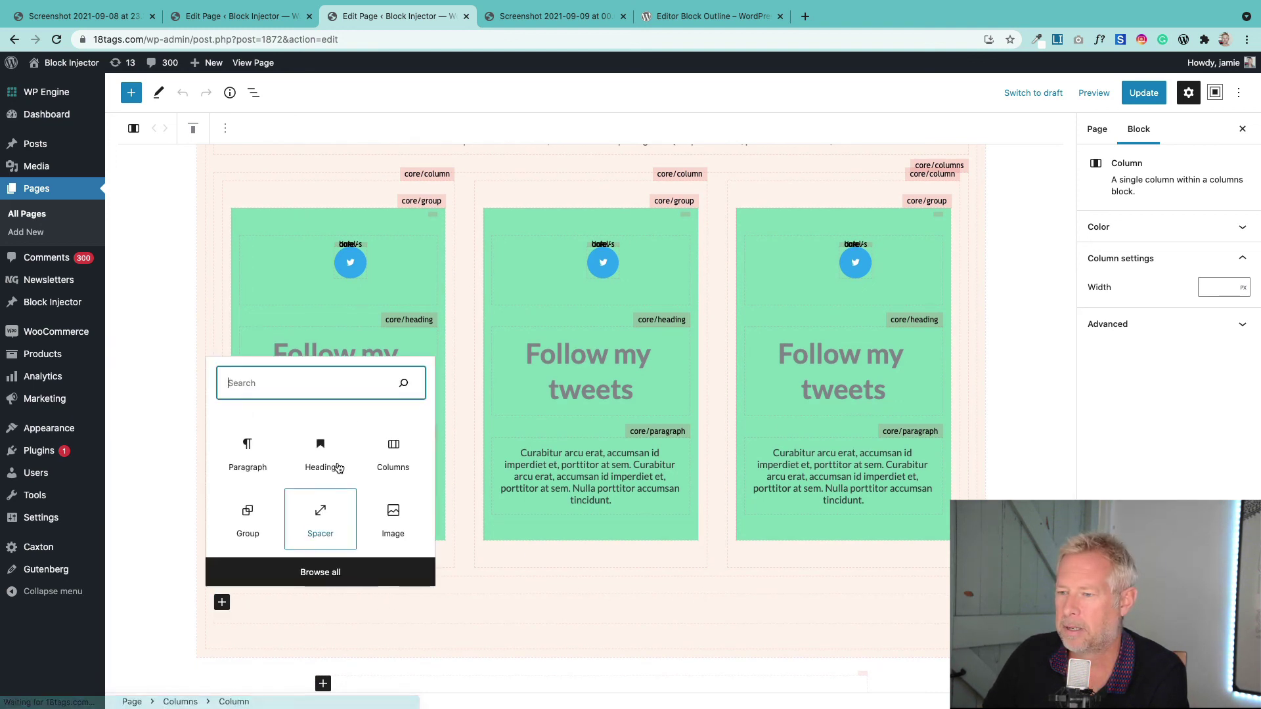
{"action": "type", "text": "button"}
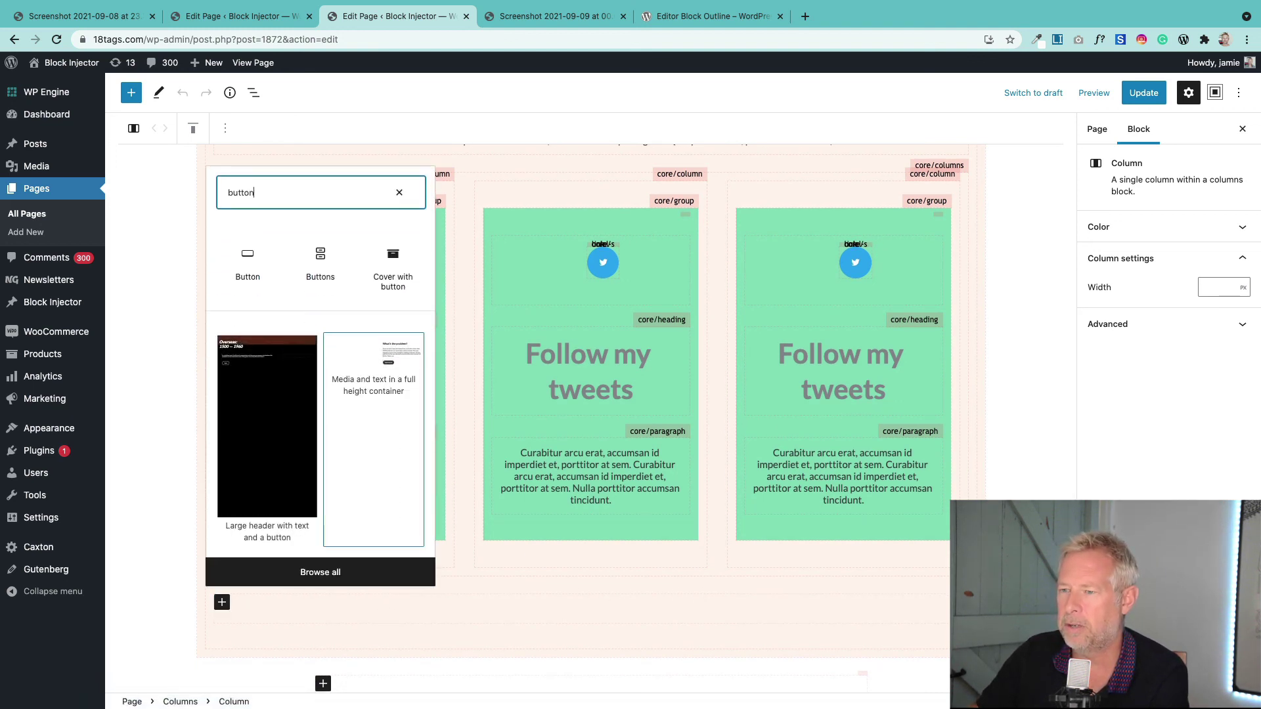
{"action": "left_click", "coordinate": [335, 147]}
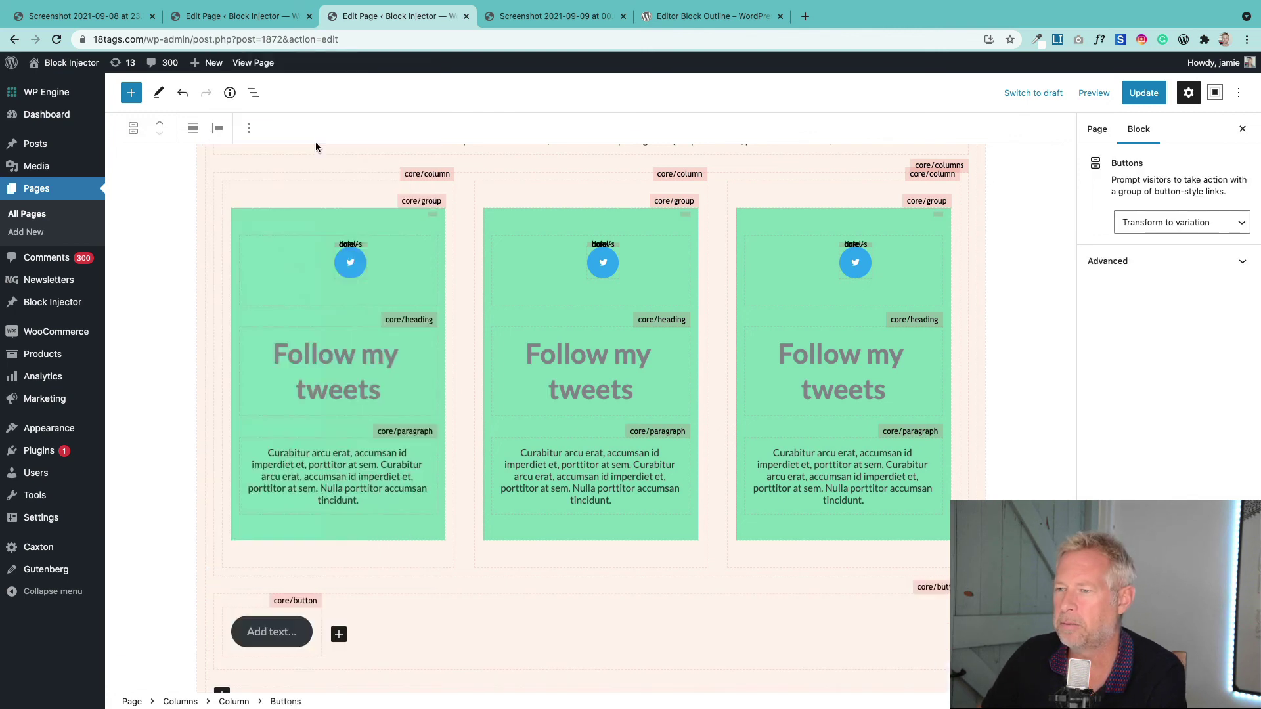
{"action": "left_click", "coordinate": [279, 637]}
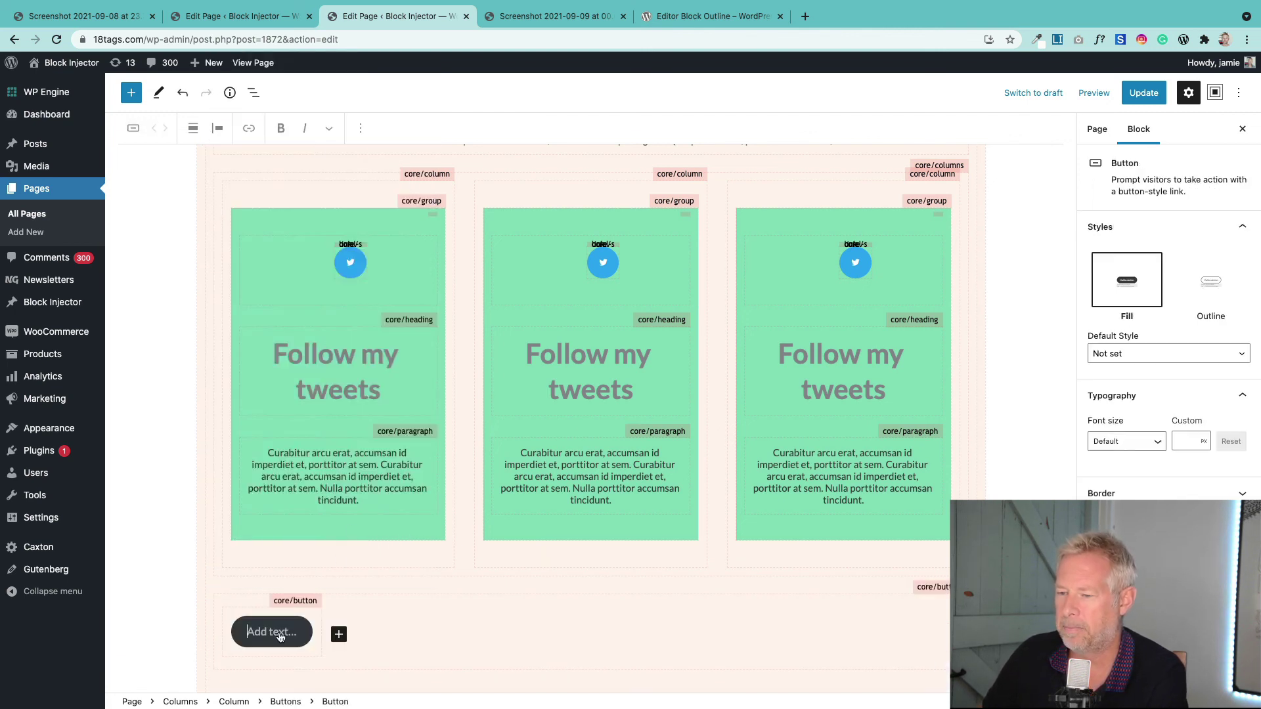
{"action": "type", "text": "Get in touch"}
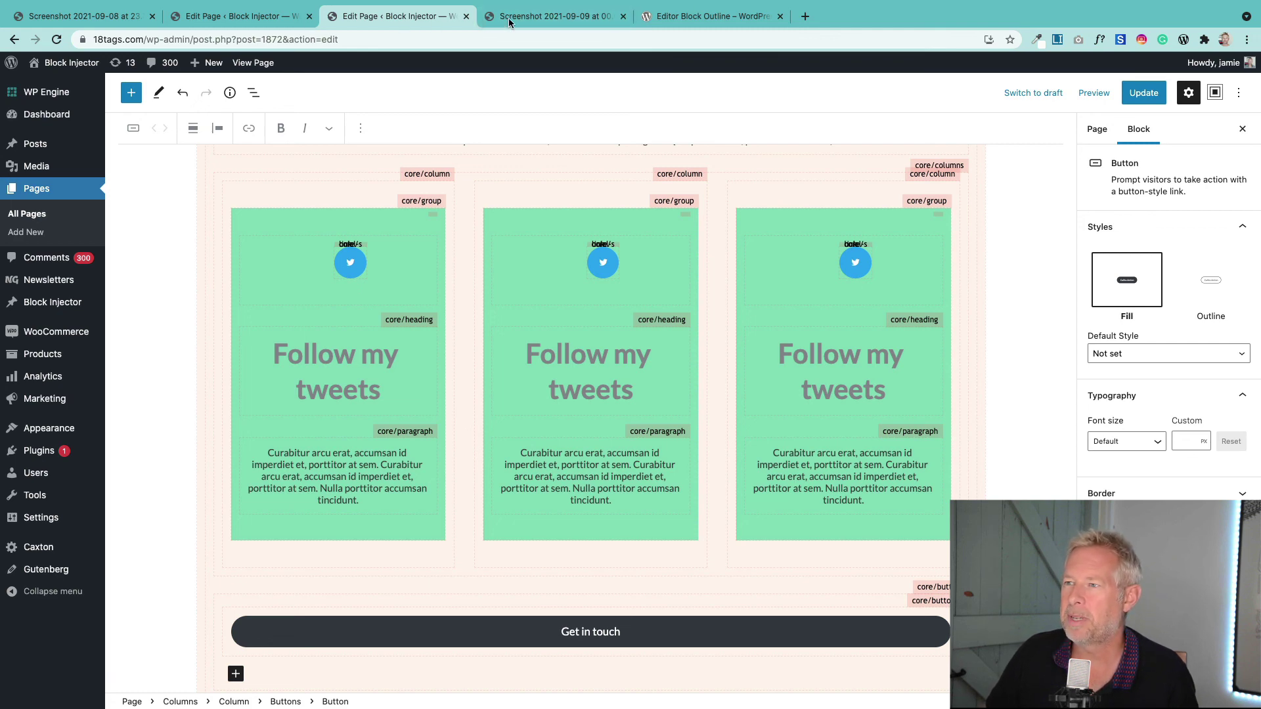
Step: Compare with the reference Canva screenshots, then update the page and view it live
{"action": "left_click", "coordinate": [533, 18]}
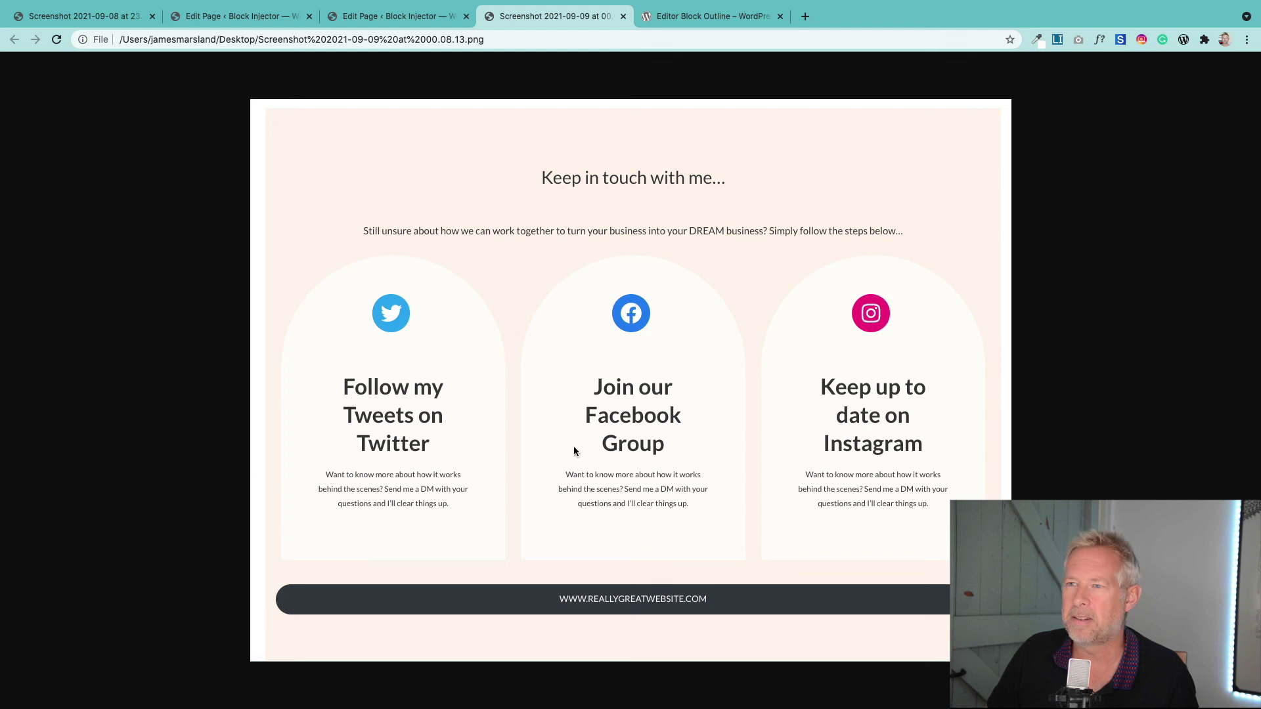
{"action": "left_click", "coordinate": [86, 16]}
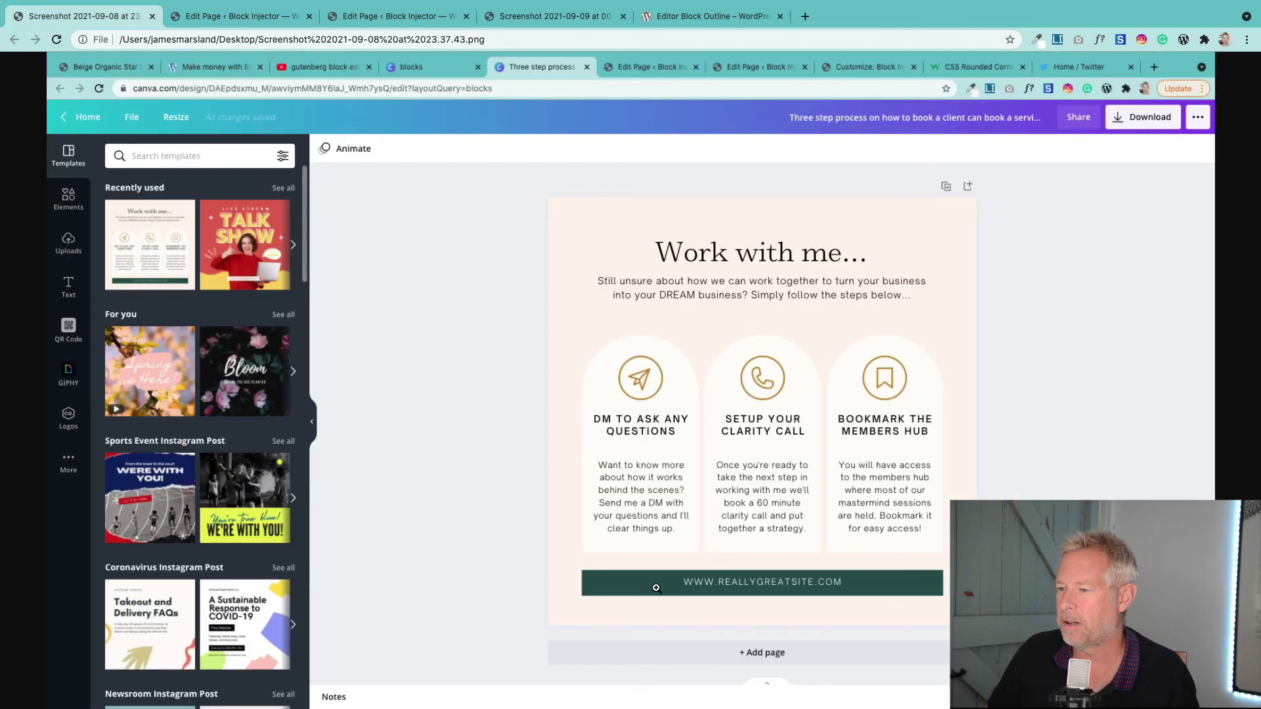
{"action": "left_click", "coordinate": [415, 23]}
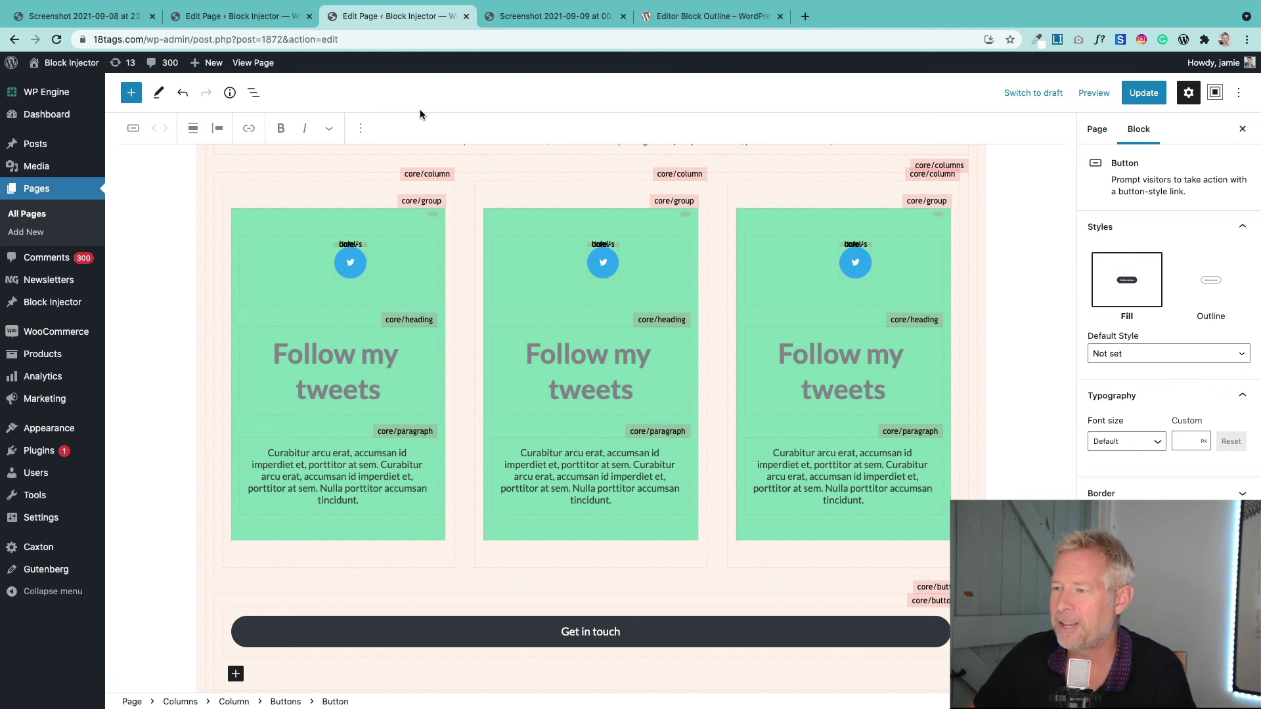
{"action": "left_click", "coordinate": [1143, 93]}
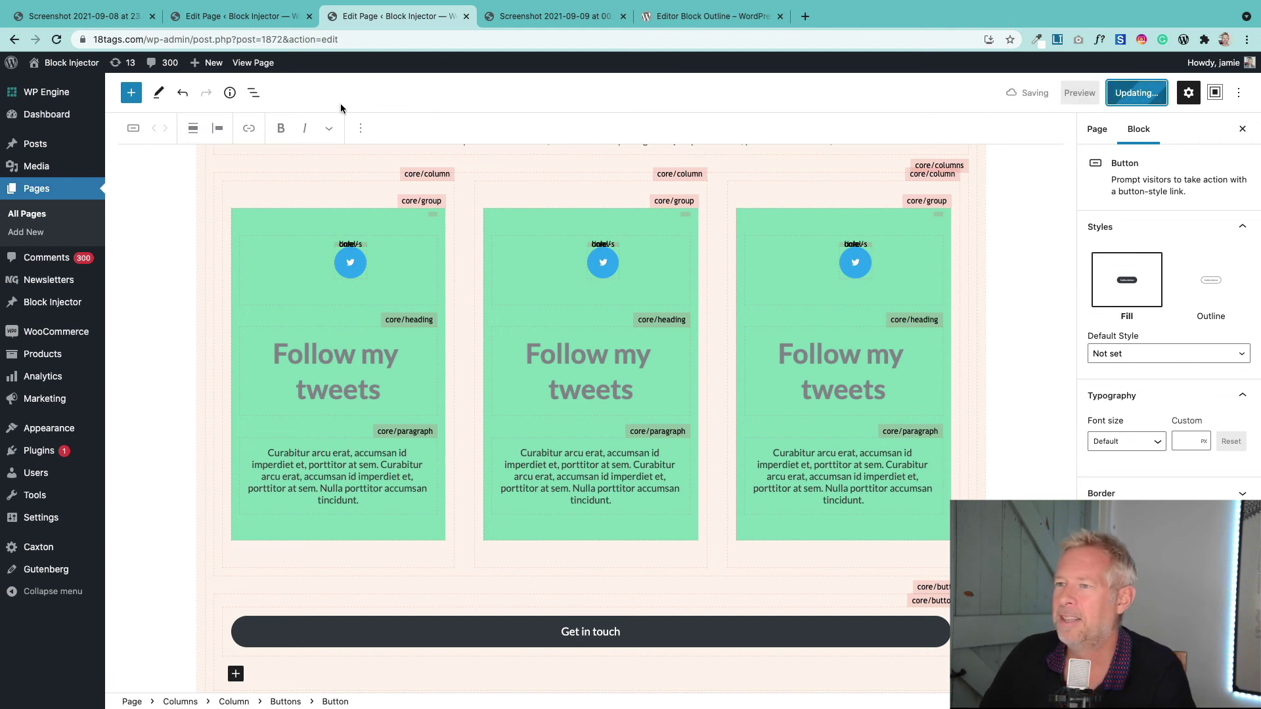
{"action": "left_click", "coordinate": [252, 63]}
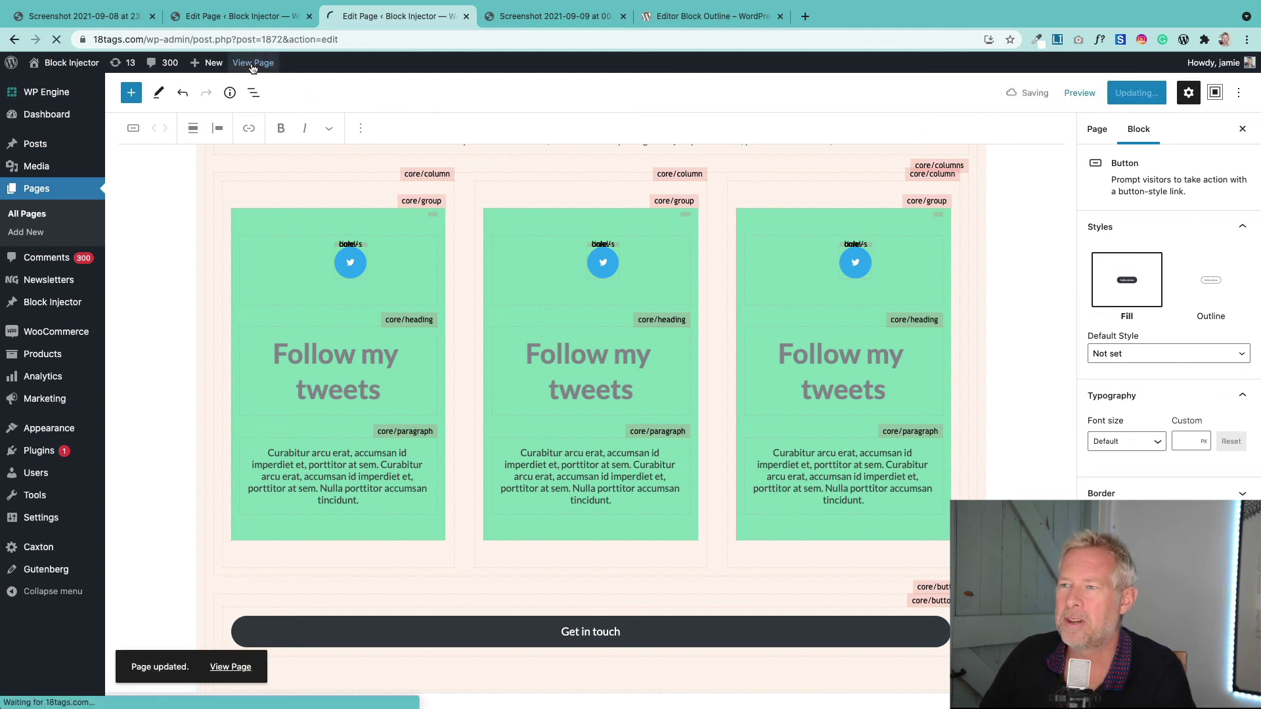
{"action": "scroll", "coordinate": [207, 302], "scroll_direction": "down", "scroll_amount": 3}
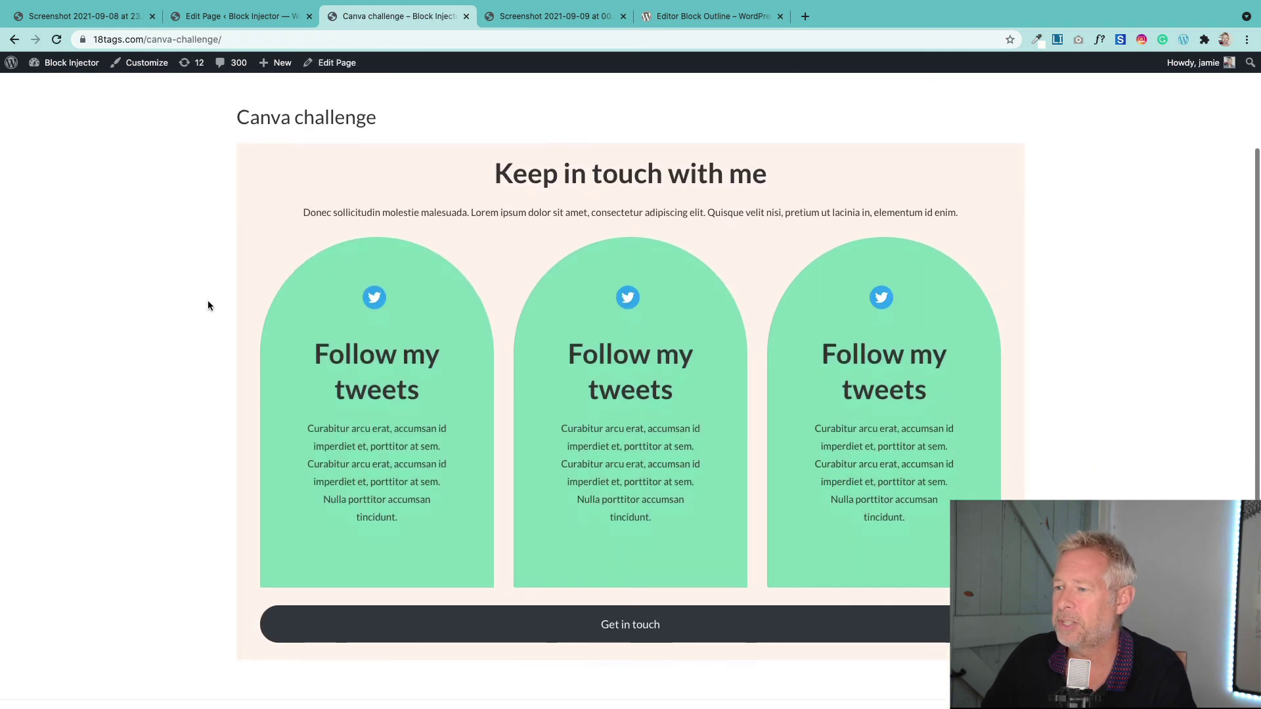